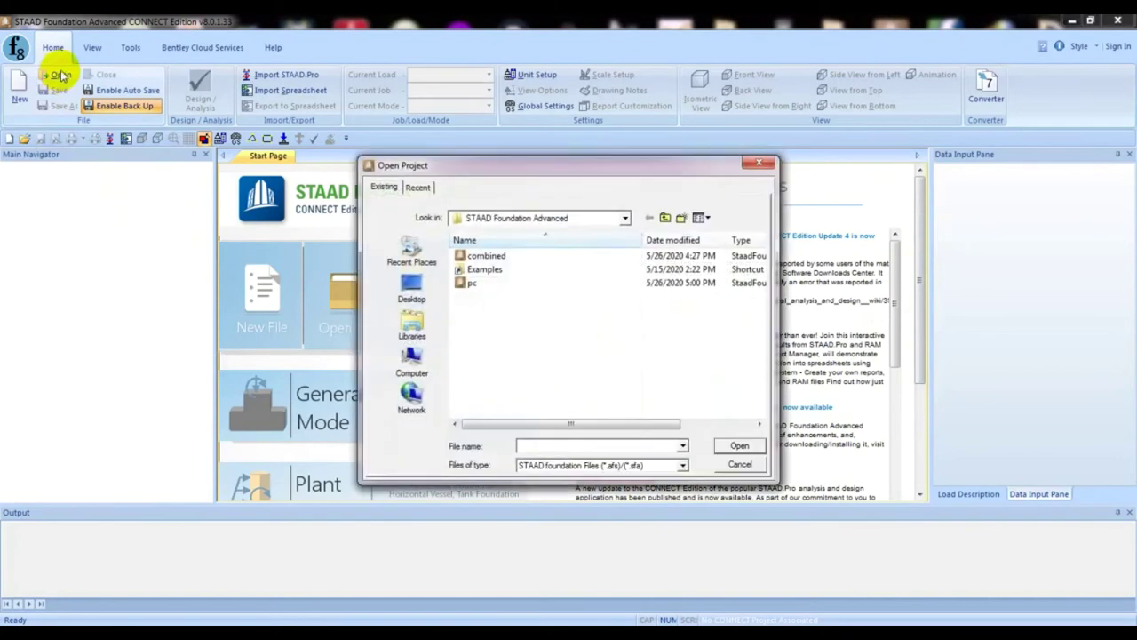
Open the existing project file pc and start creating a new job under Job Setup
left_click(493, 289)
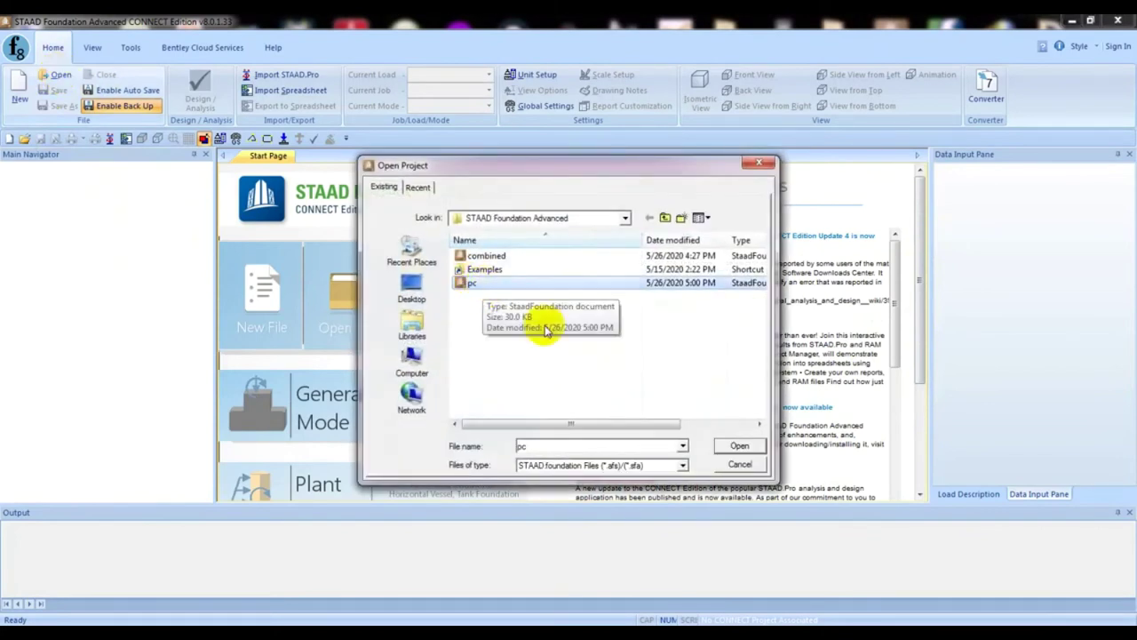
left_click(736, 444)
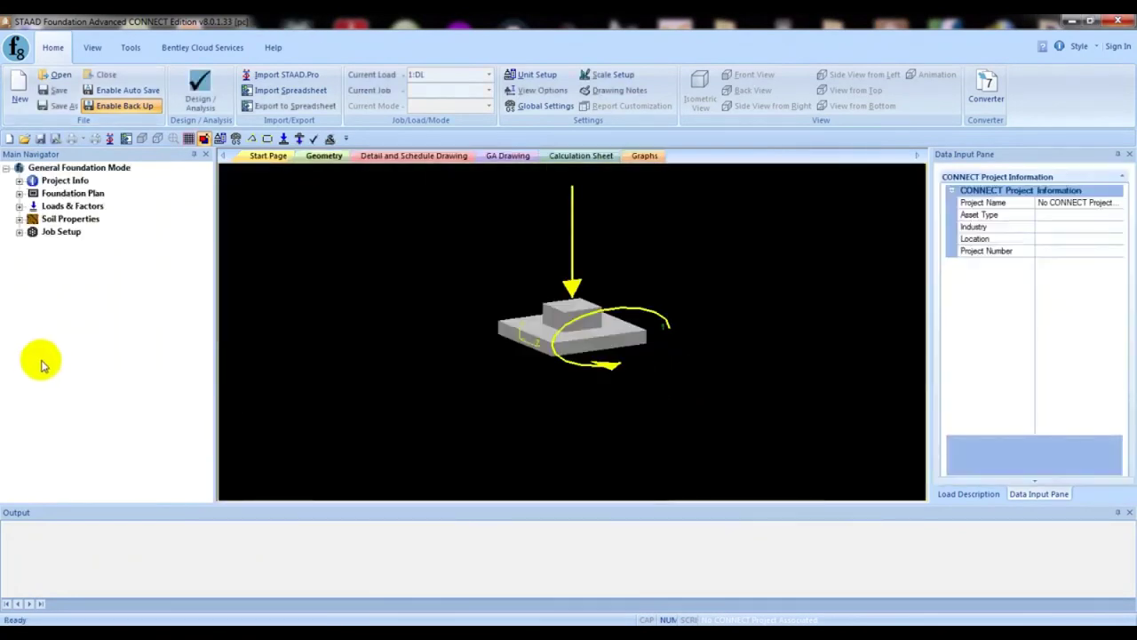
left_click(19, 219)
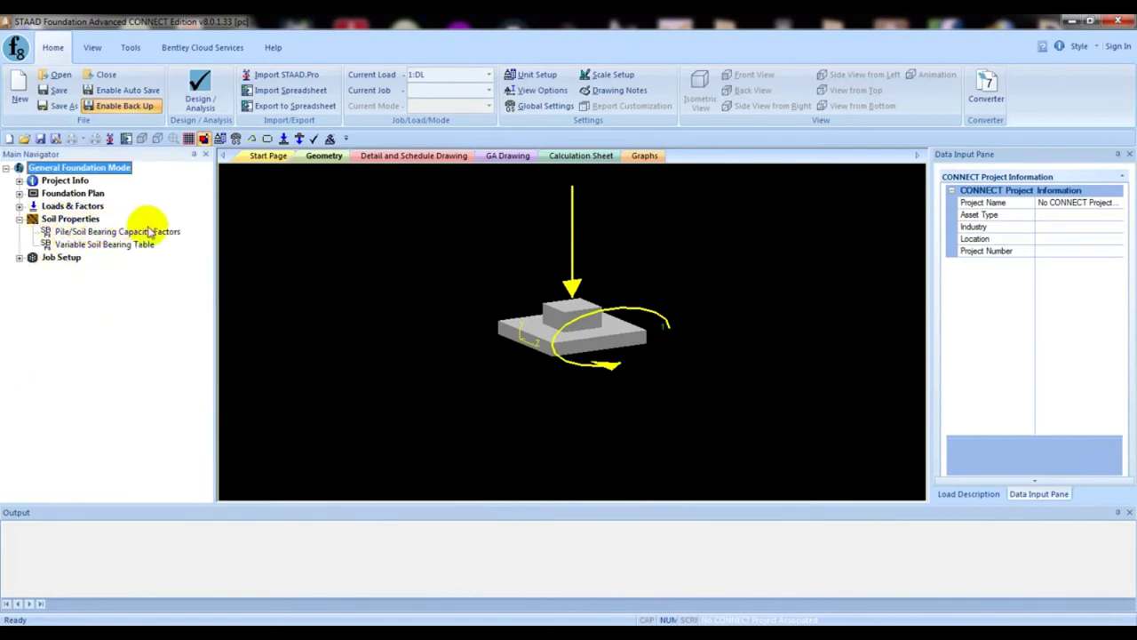
left_click(19, 258)
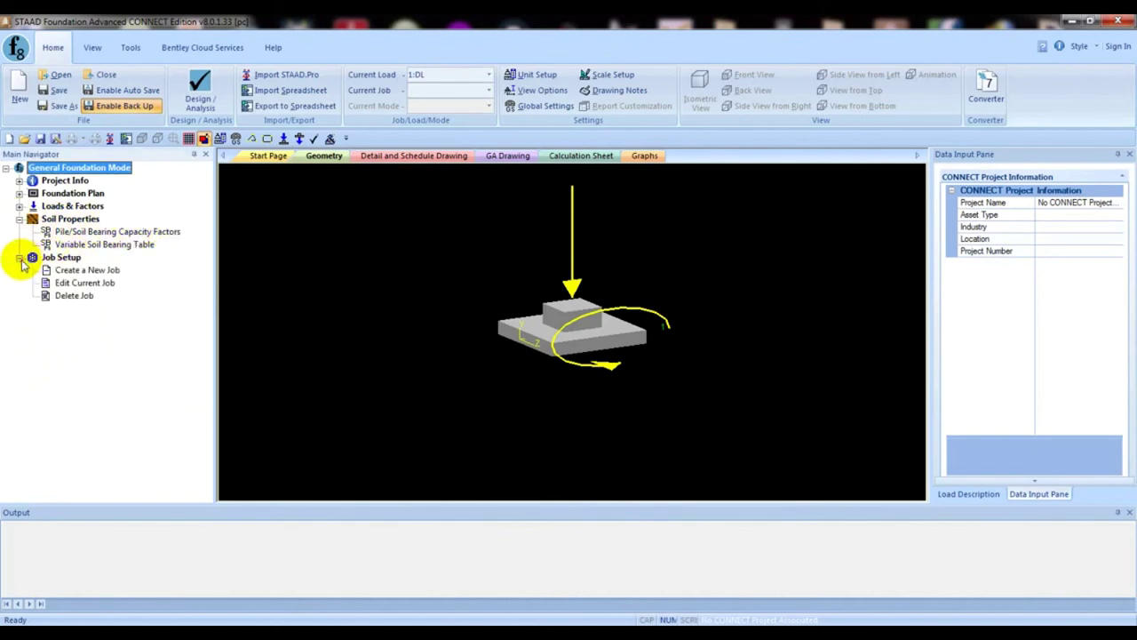
left_click(79, 271)
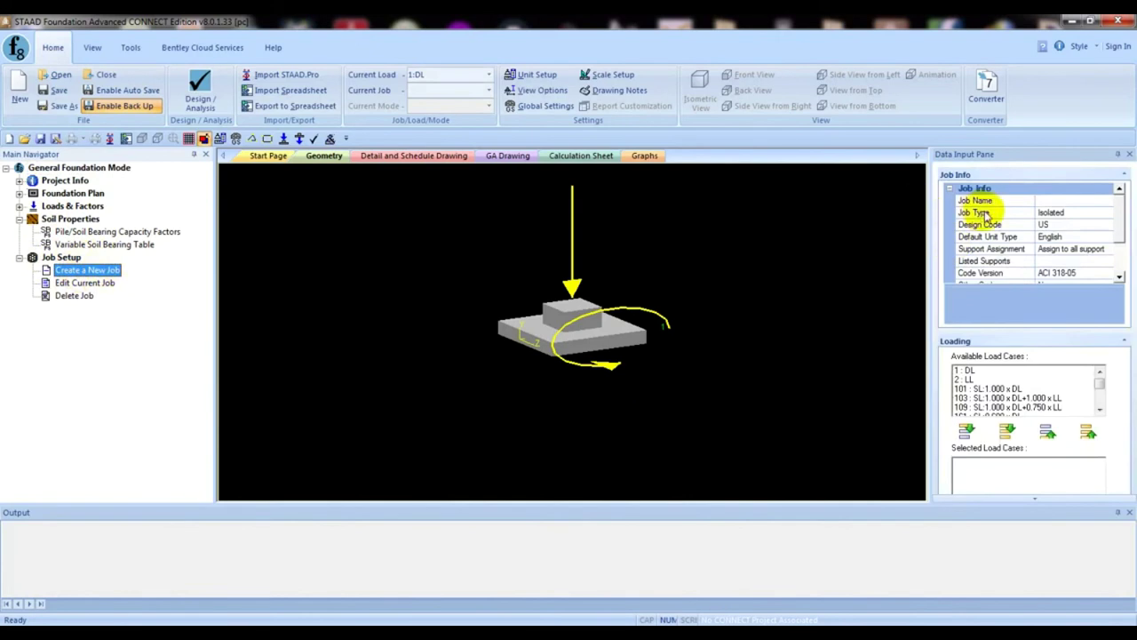
Name the new job pc and set its job type to Pile Cap
left_click(1050, 200)
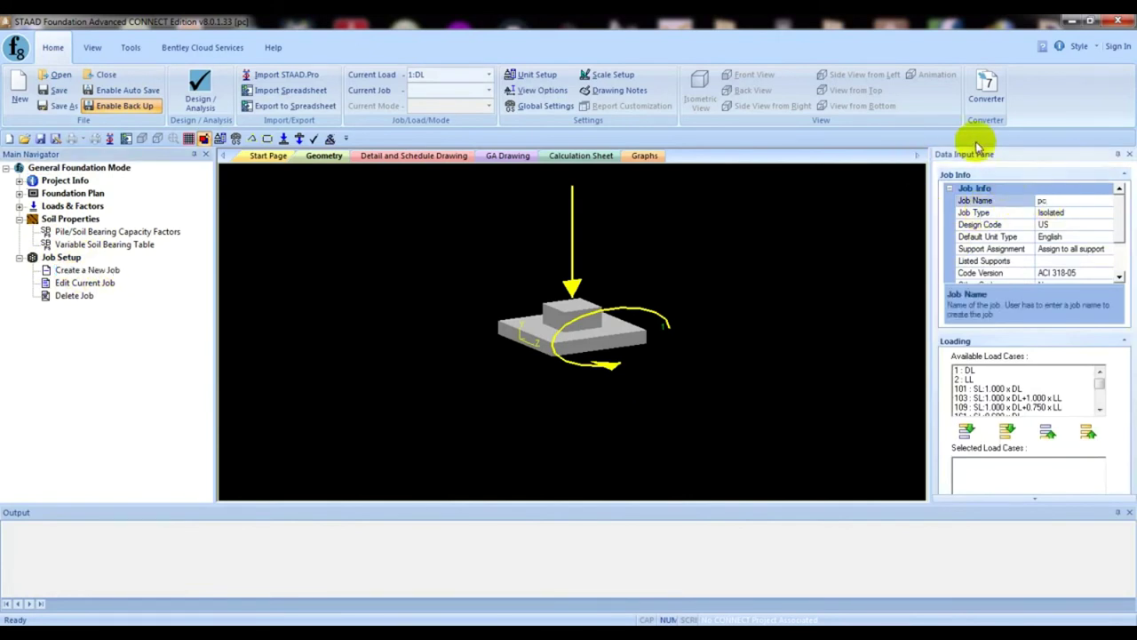
left_click(1075, 213)
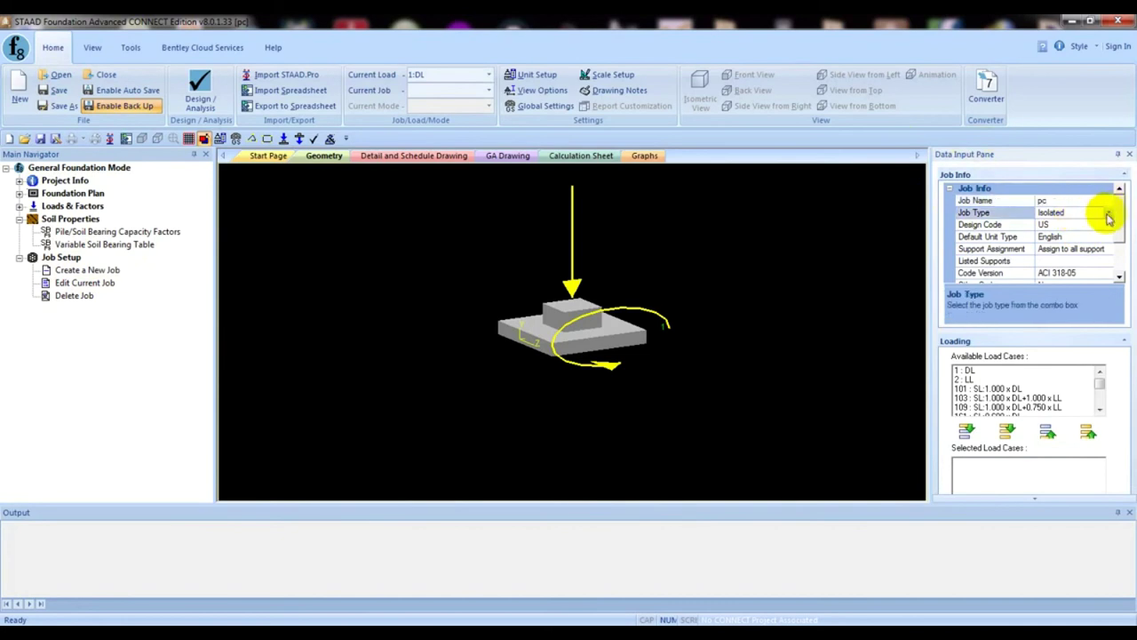
left_click(1107, 214)
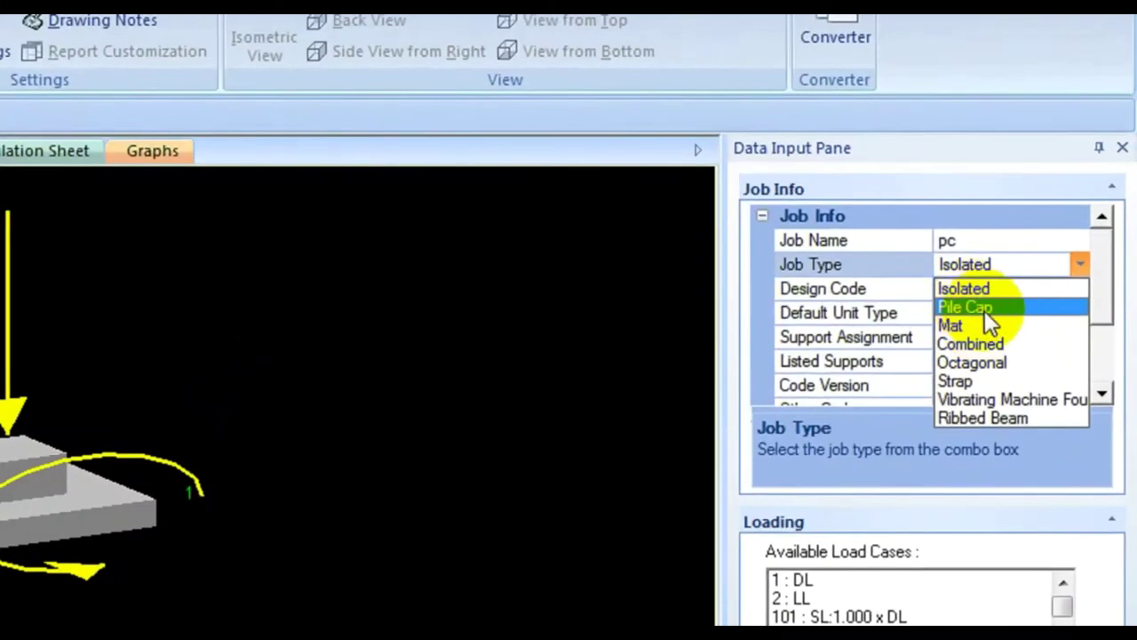
left_click(984, 308)
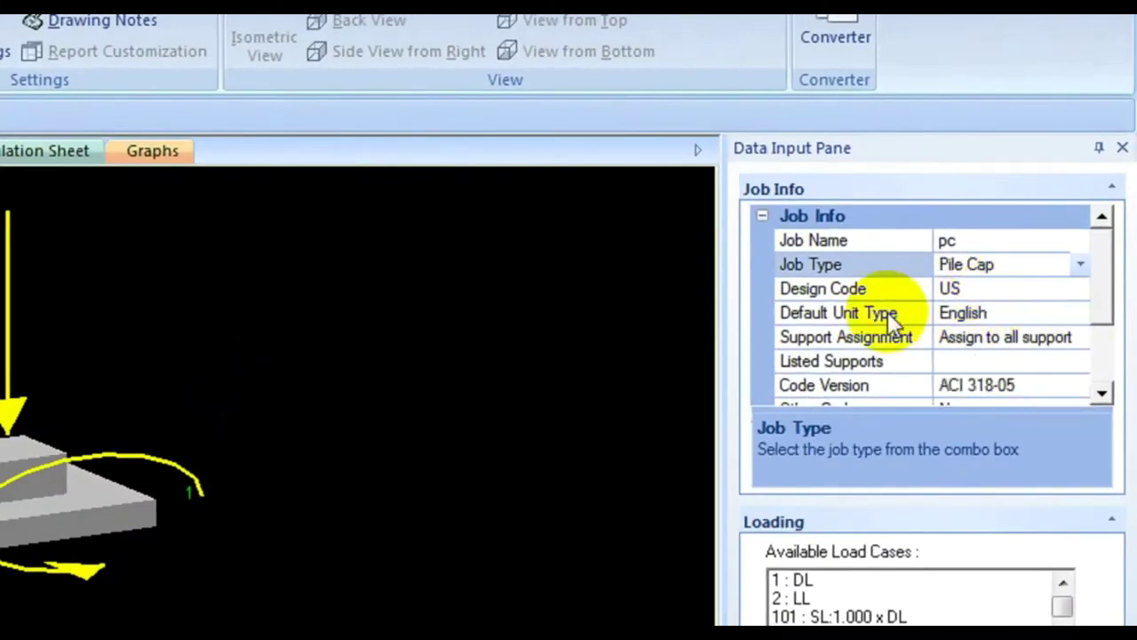
Choose US as the job's design code and assign the job to all supports
left_click(945, 287)
left_click(1086, 283)
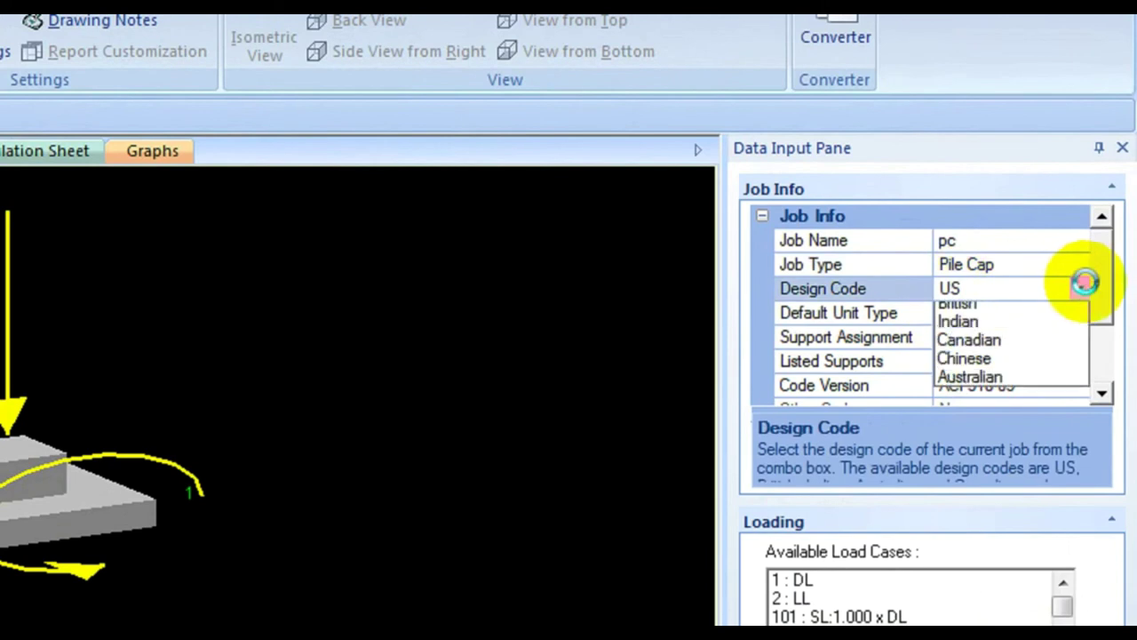
left_click(976, 310)
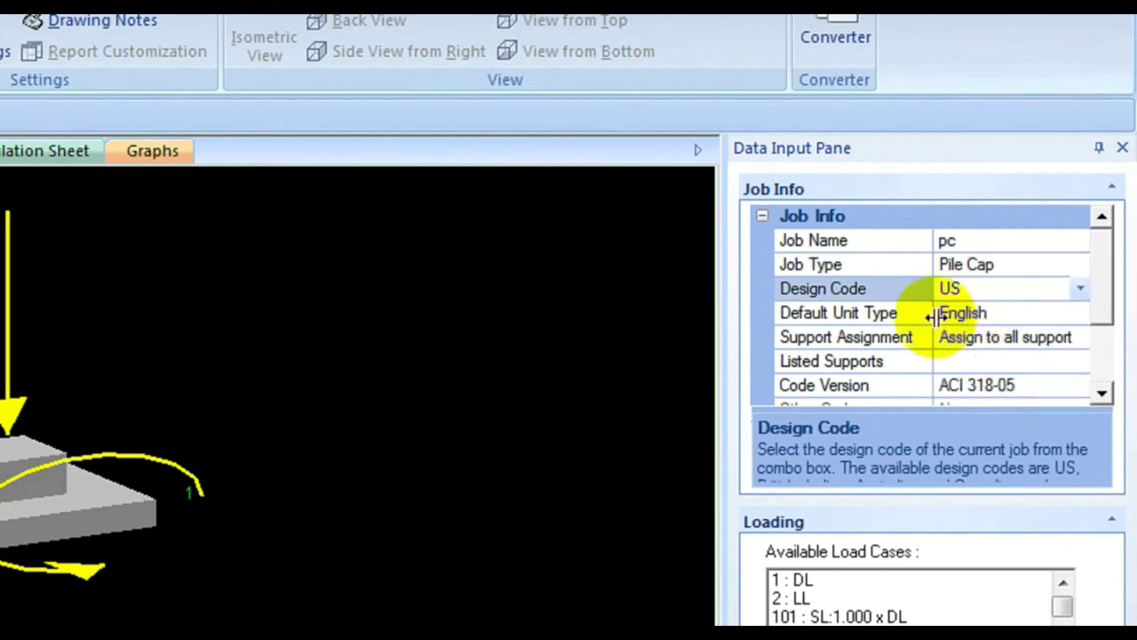
left_click(1035, 337)
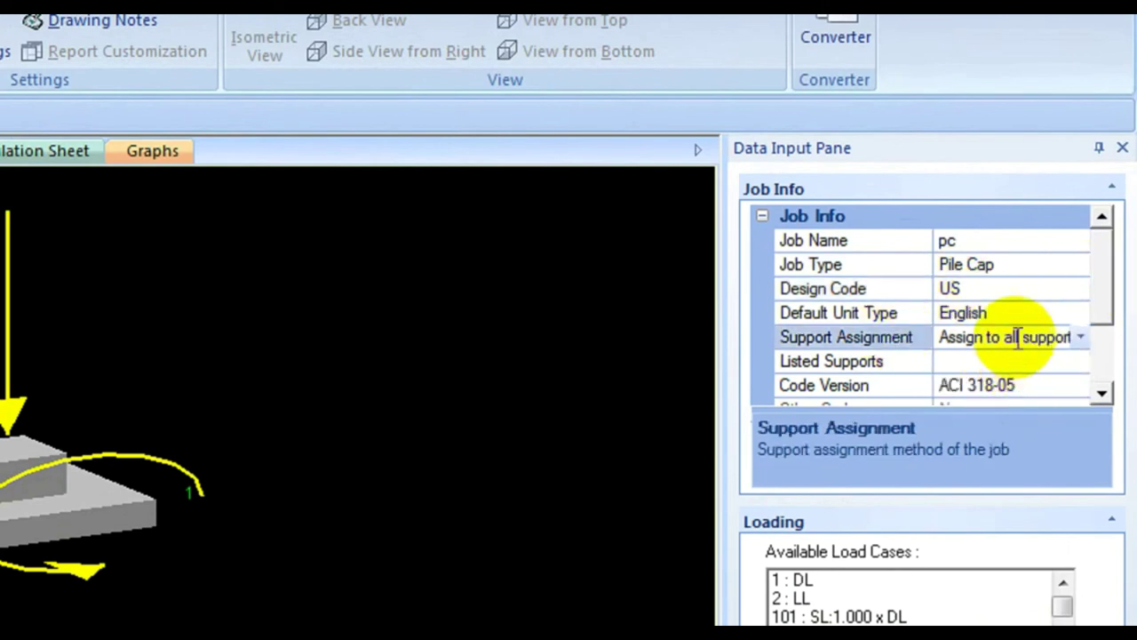
left_click(1079, 337)
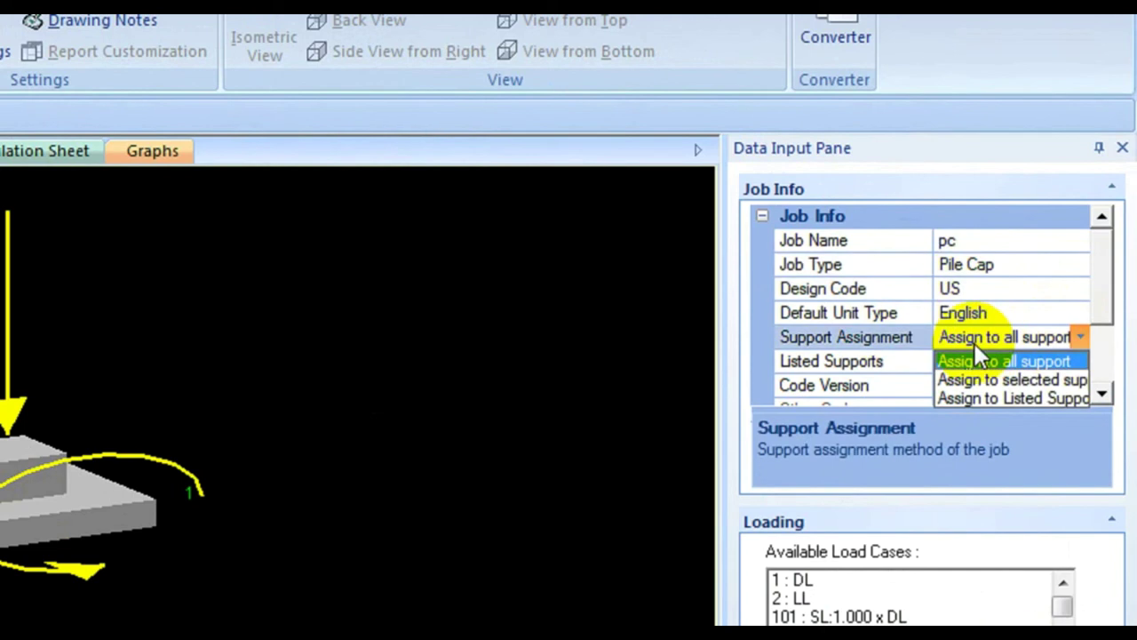
left_click(1055, 359)
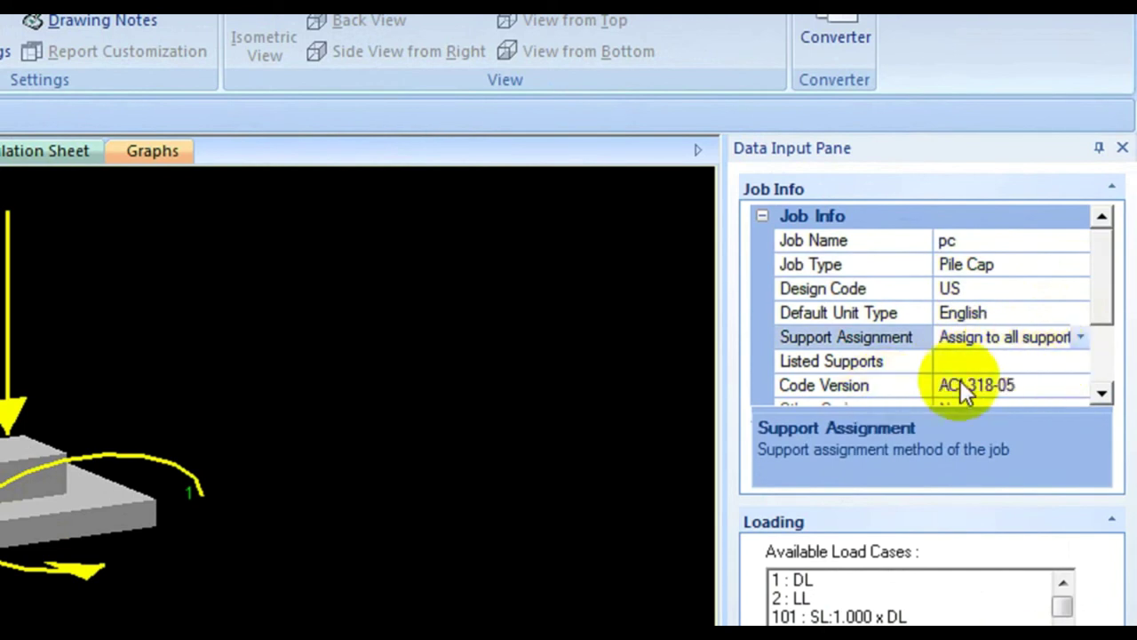
Choose ACI 318-05 as the job's code version
scroll(1109, 297, "down", 1)
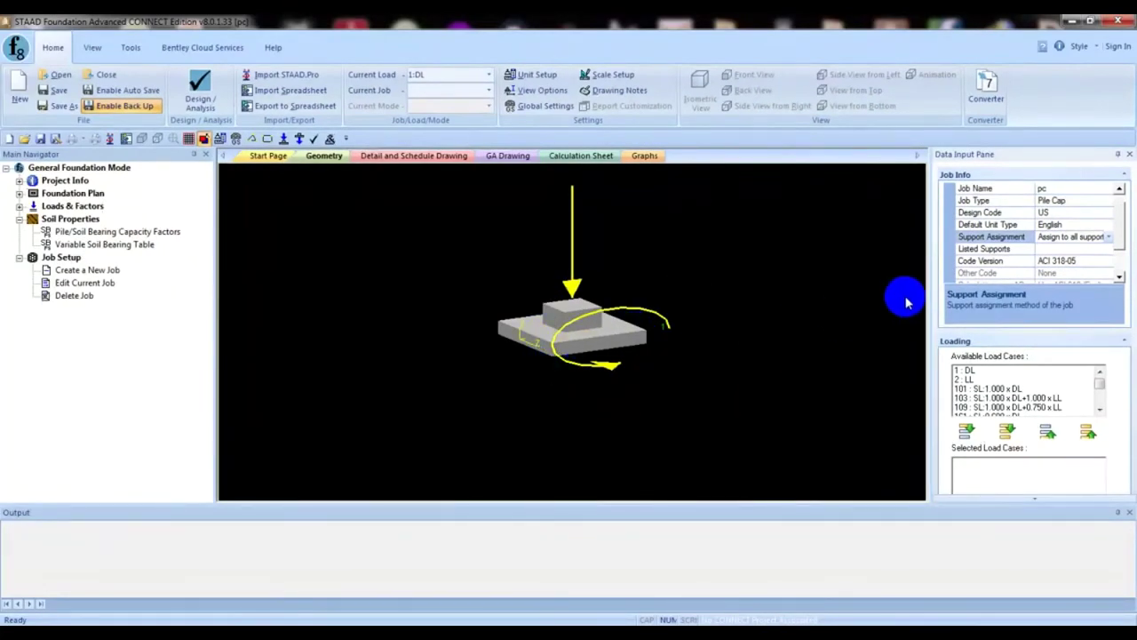
left_click(993, 263)
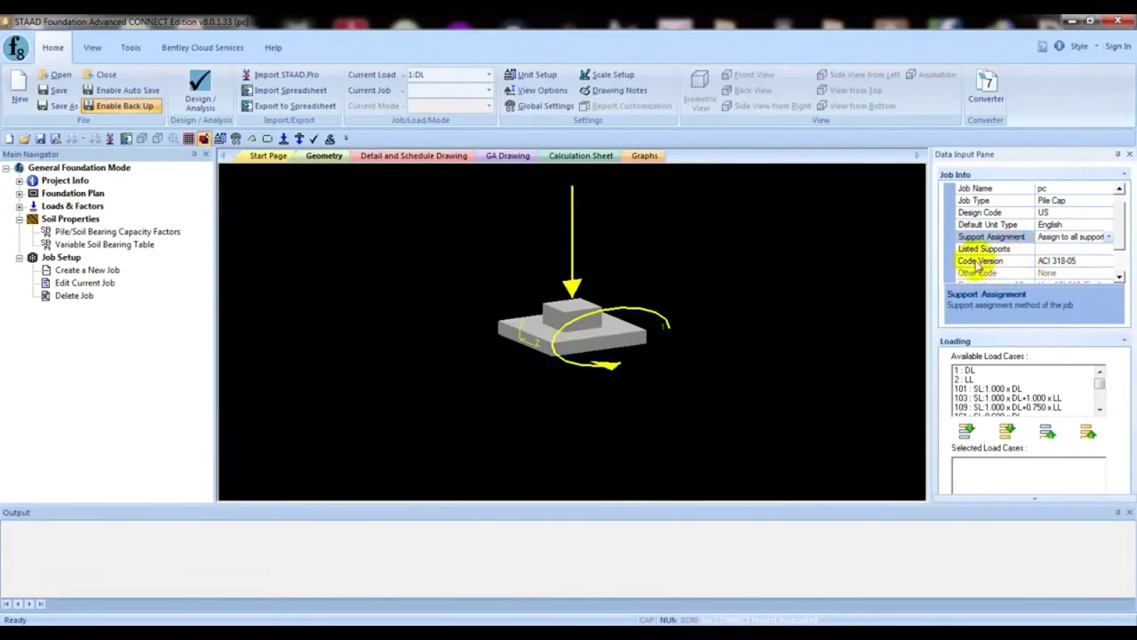
left_click(1061, 263)
left_click(1118, 262)
left_click(1109, 224)
left_click(1066, 236)
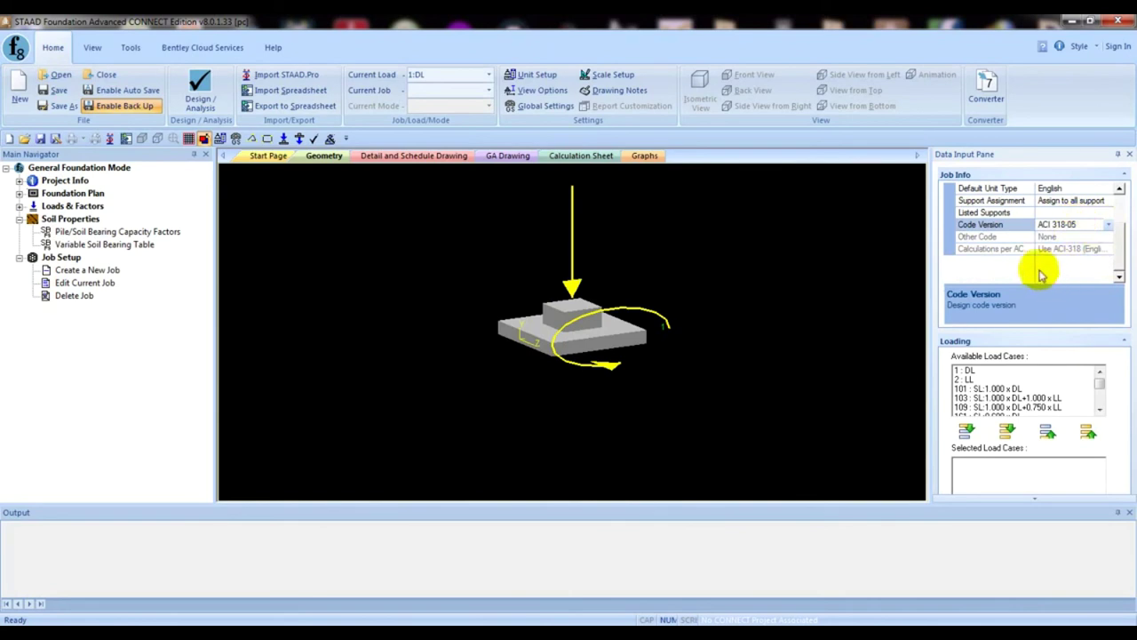
left_click(968, 371)
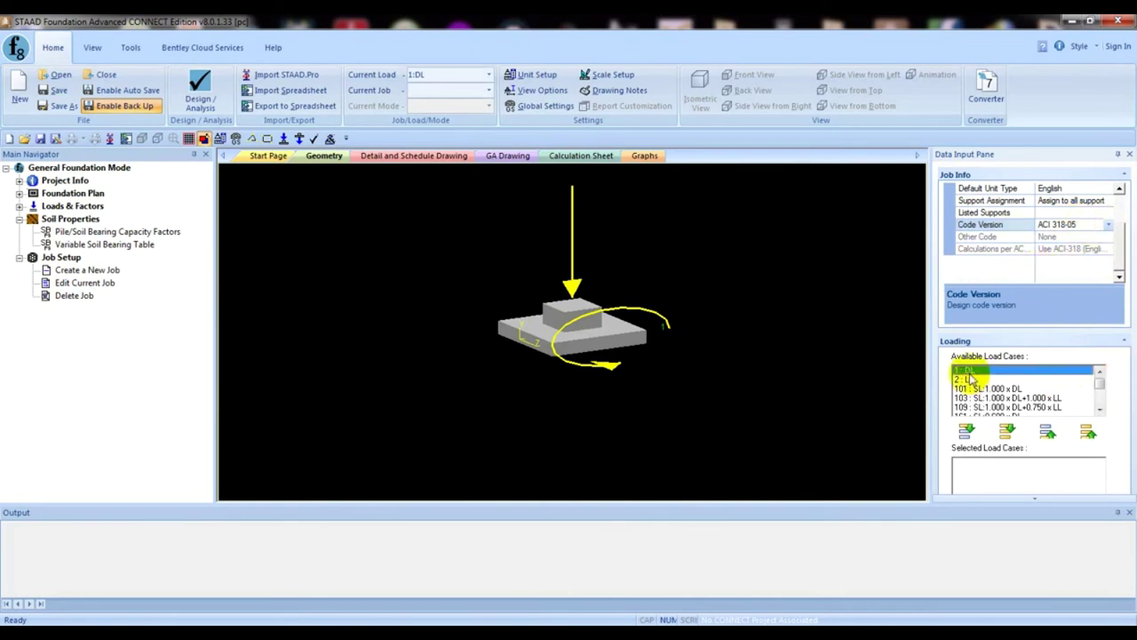
left_click_drag(969, 377, 971, 380)
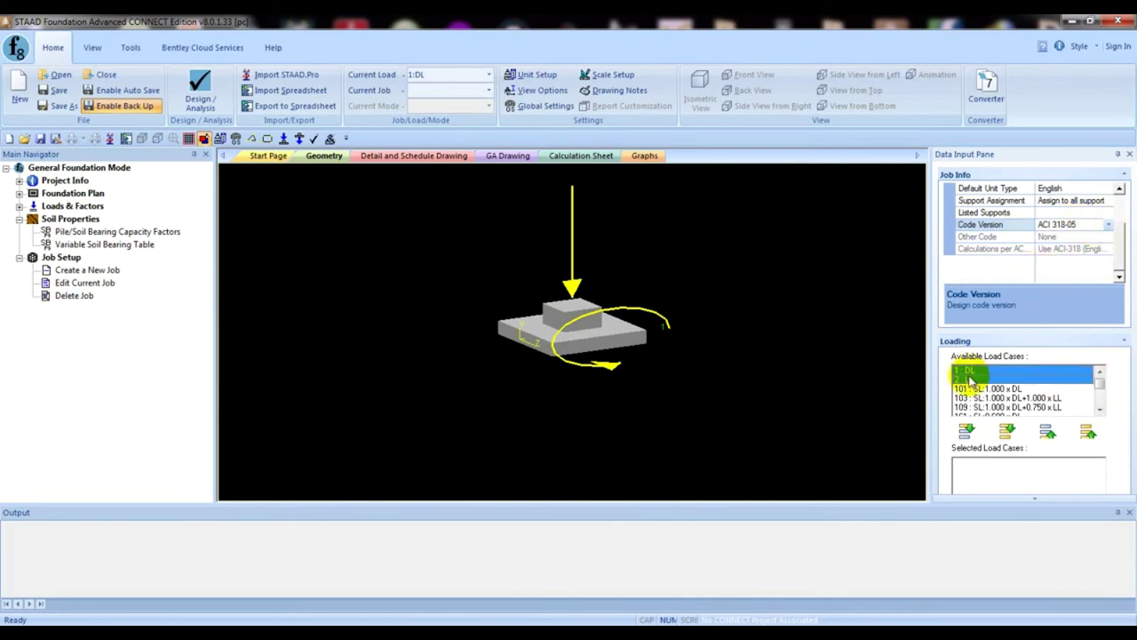
left_click(1007, 430)
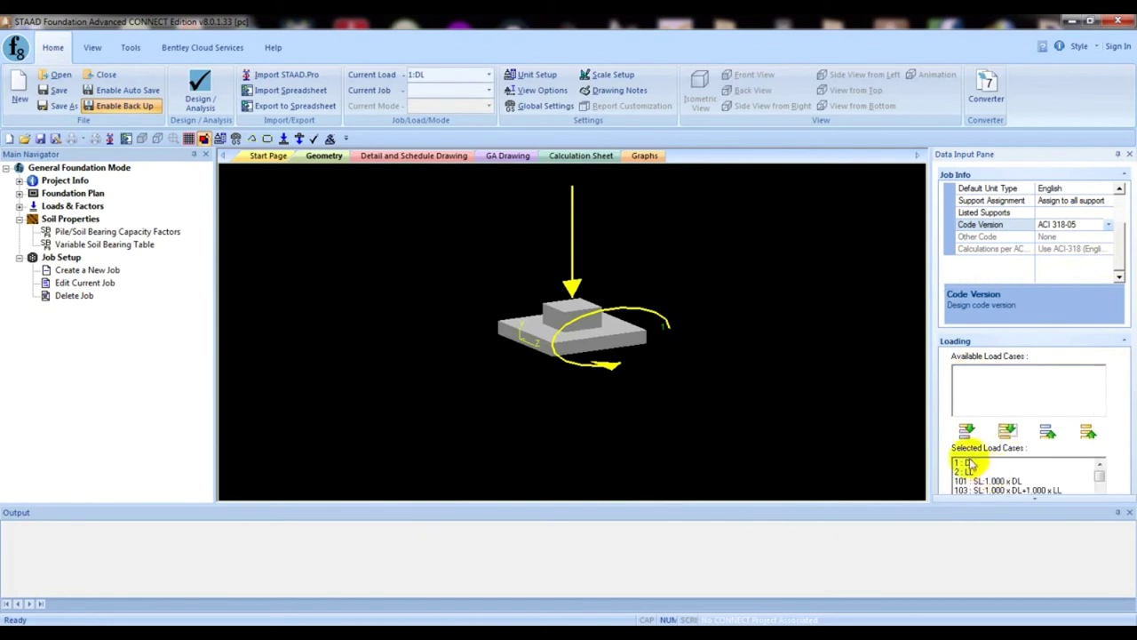
left_click_drag(968, 463, 974, 476)
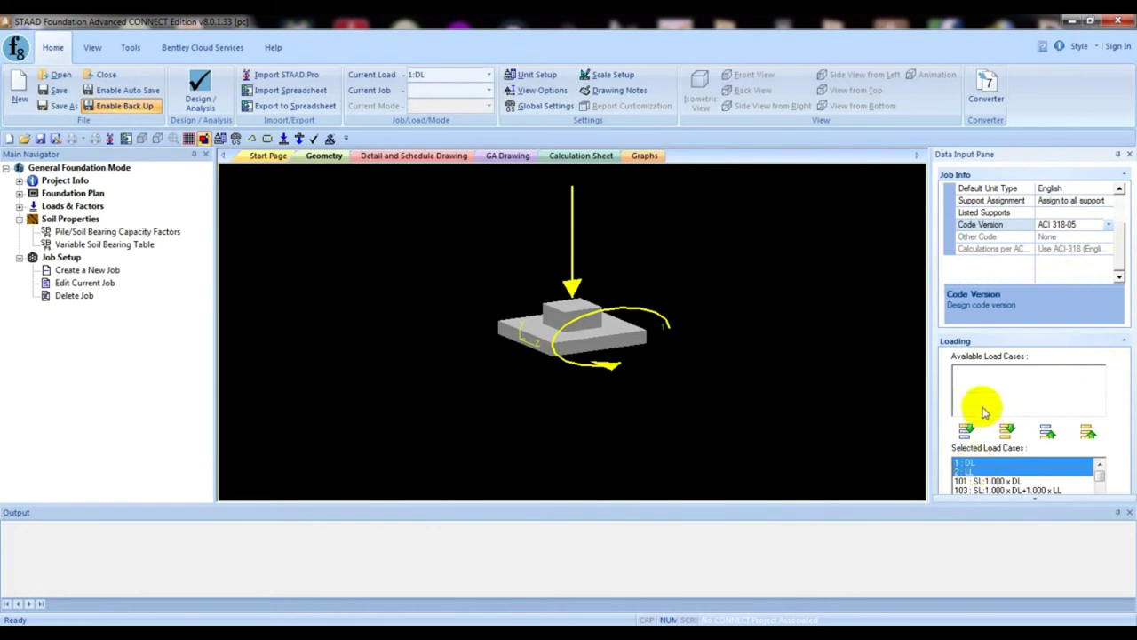
left_click(1087, 432)
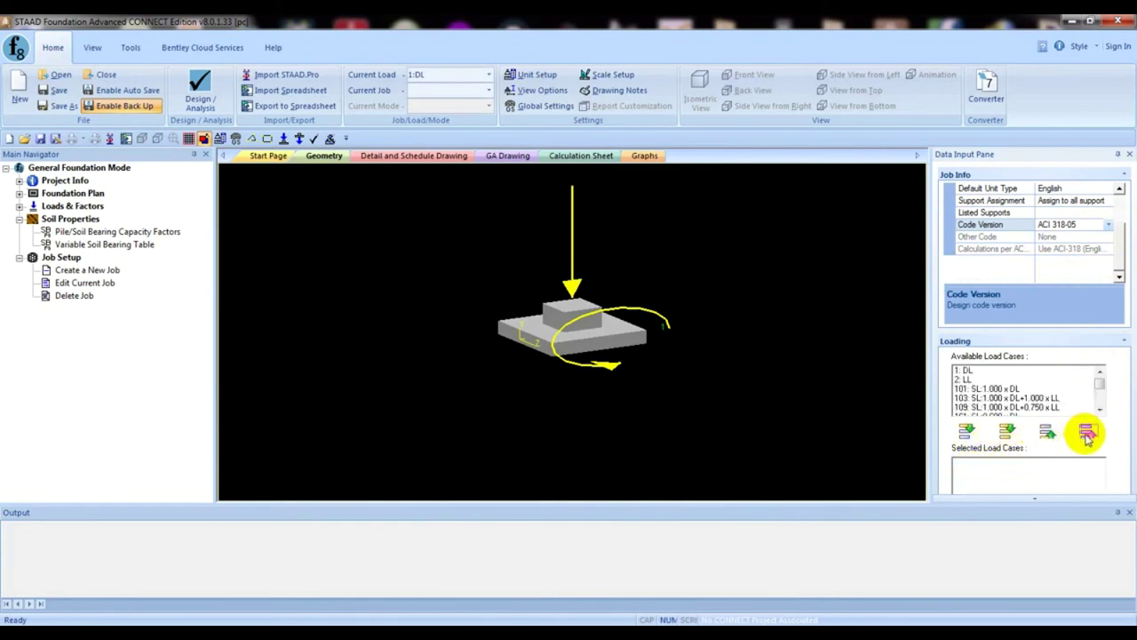
Include every available load case except 1: DL and 2: LL, and create the pile cap job
left_click_drag(968, 371, 963, 380)
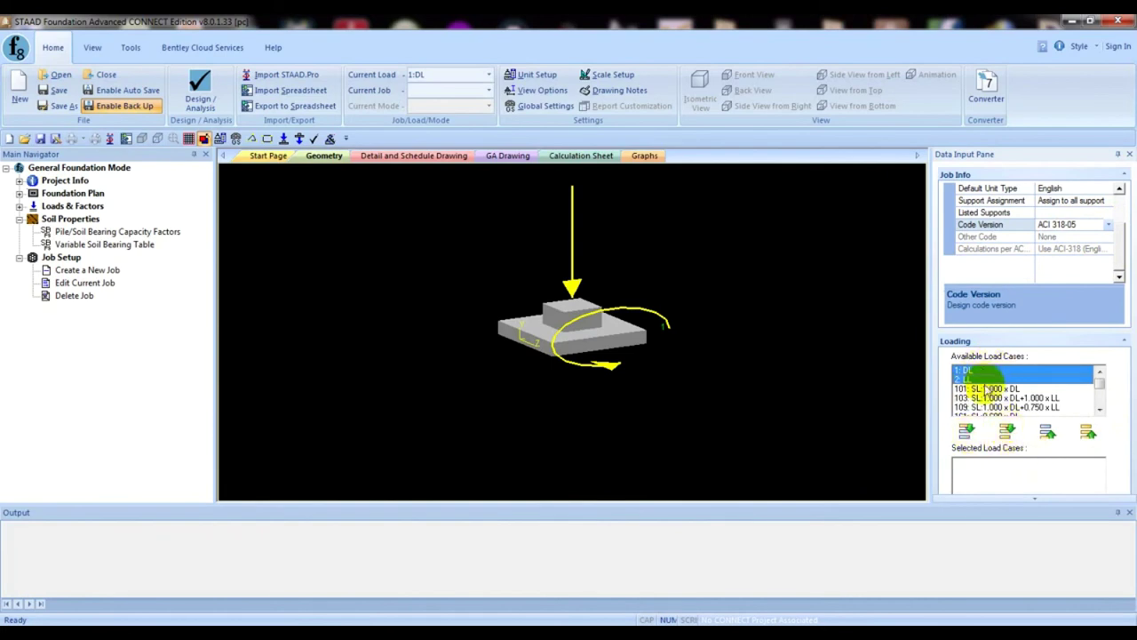
left_click(1007, 430)
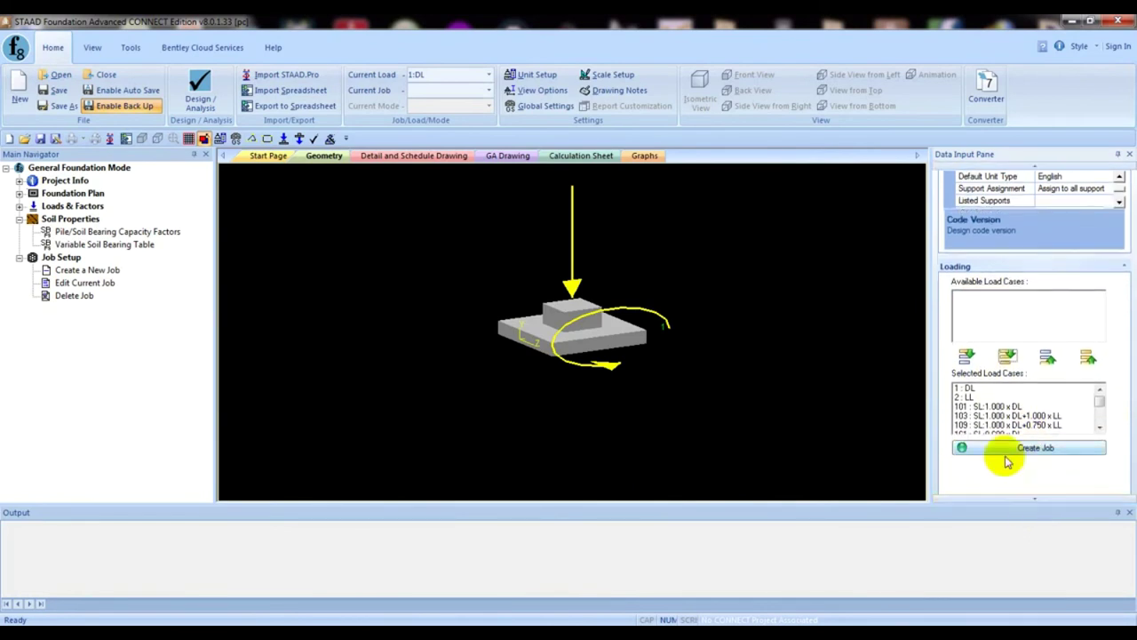
left_click(969, 392)
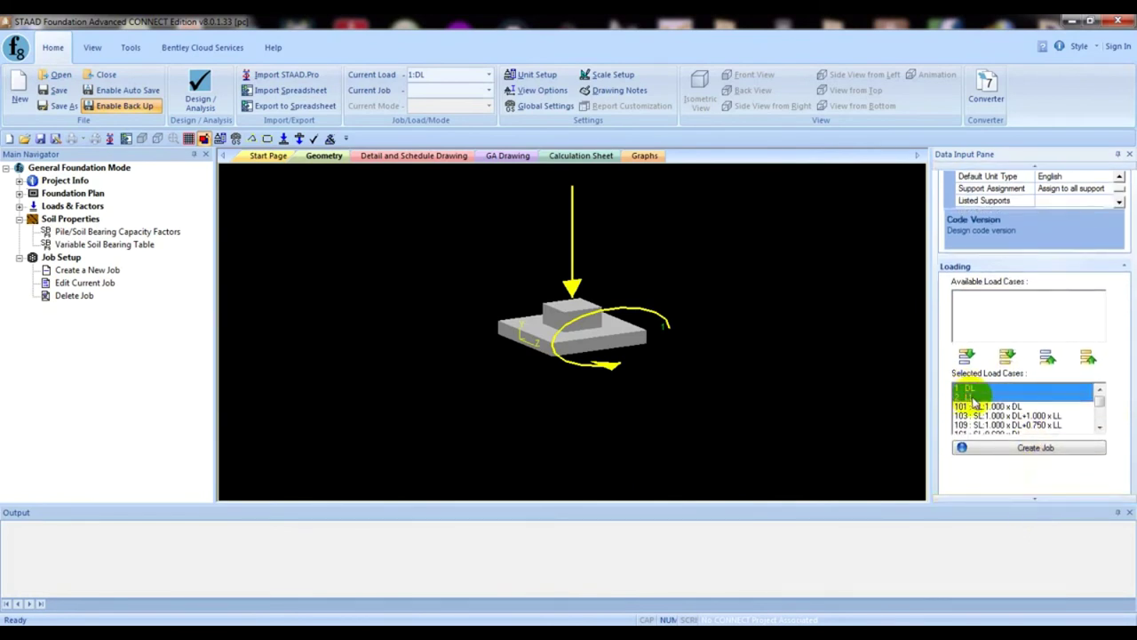
left_click(1046, 356)
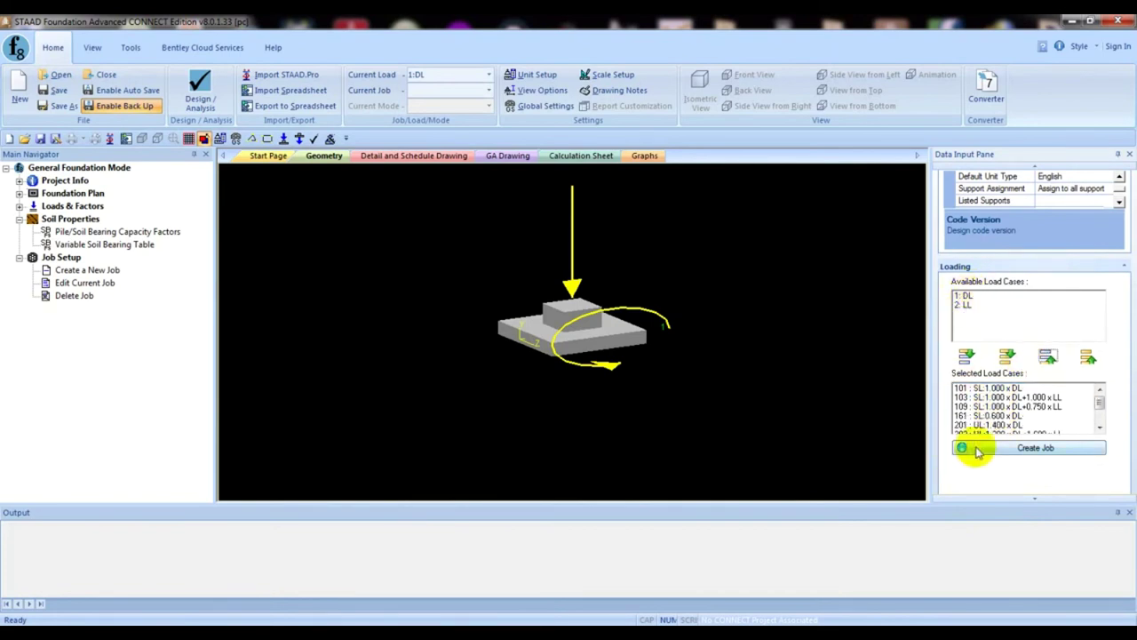
left_click(1035, 451)
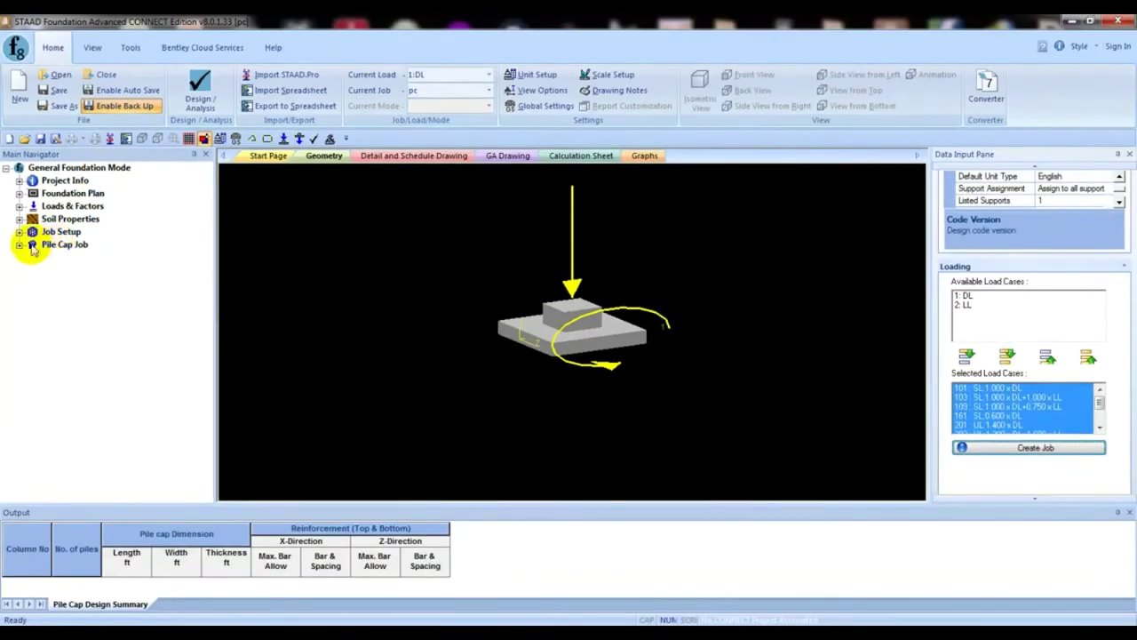
Open the Design Parameters of the Pile Cap Job and widen their pane so the values and units are readable
left_click(38, 326)
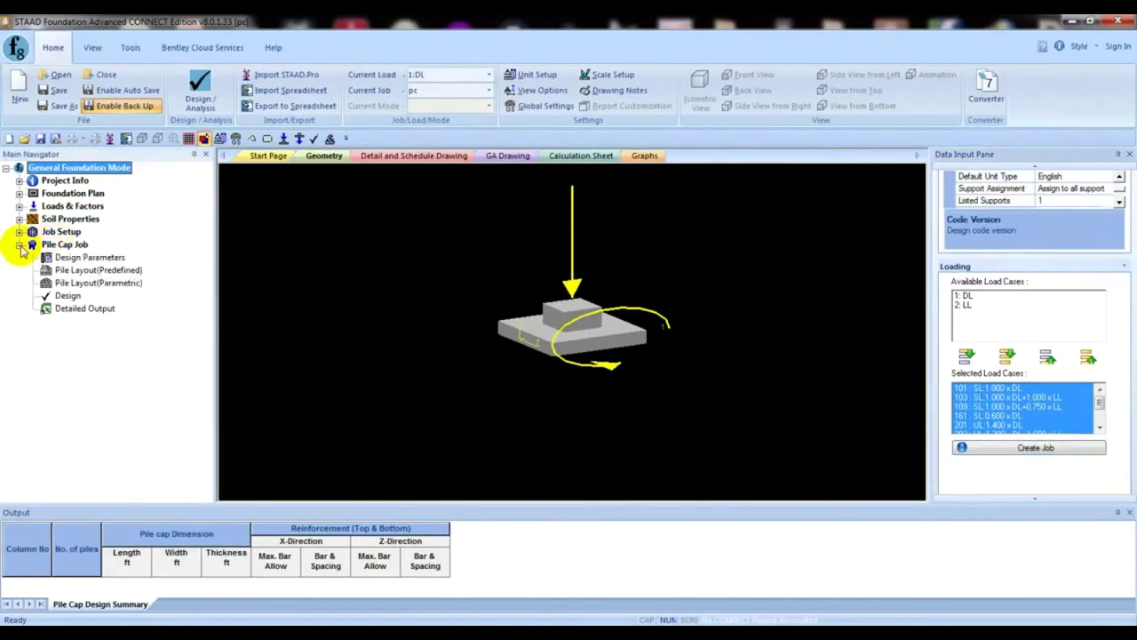
left_click(89, 257)
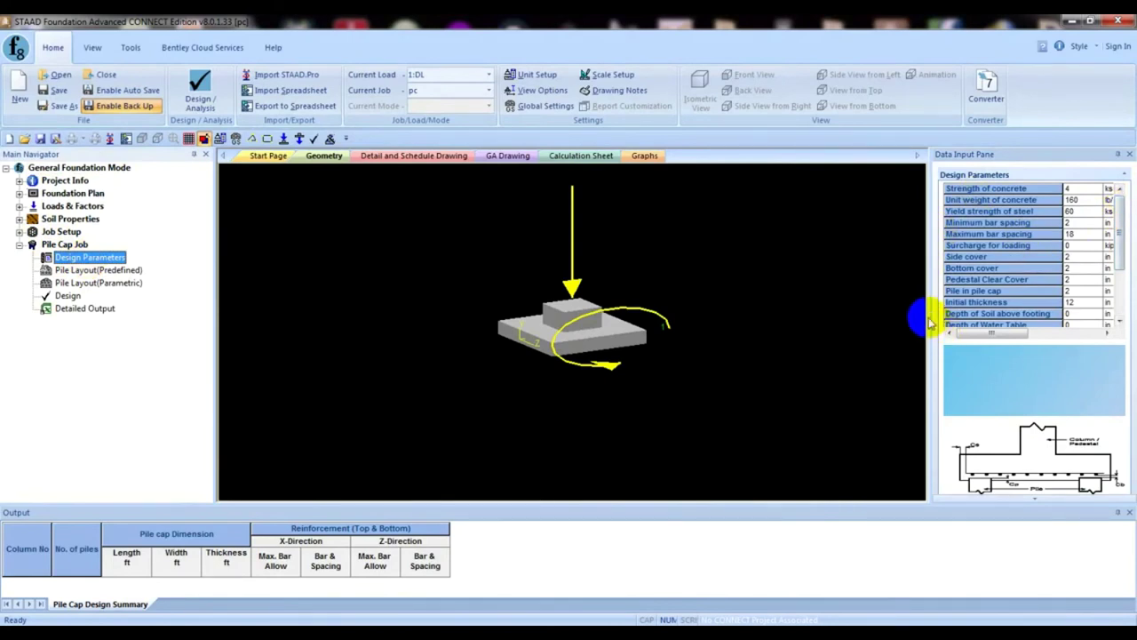
left_click_drag(930, 315, 819, 327)
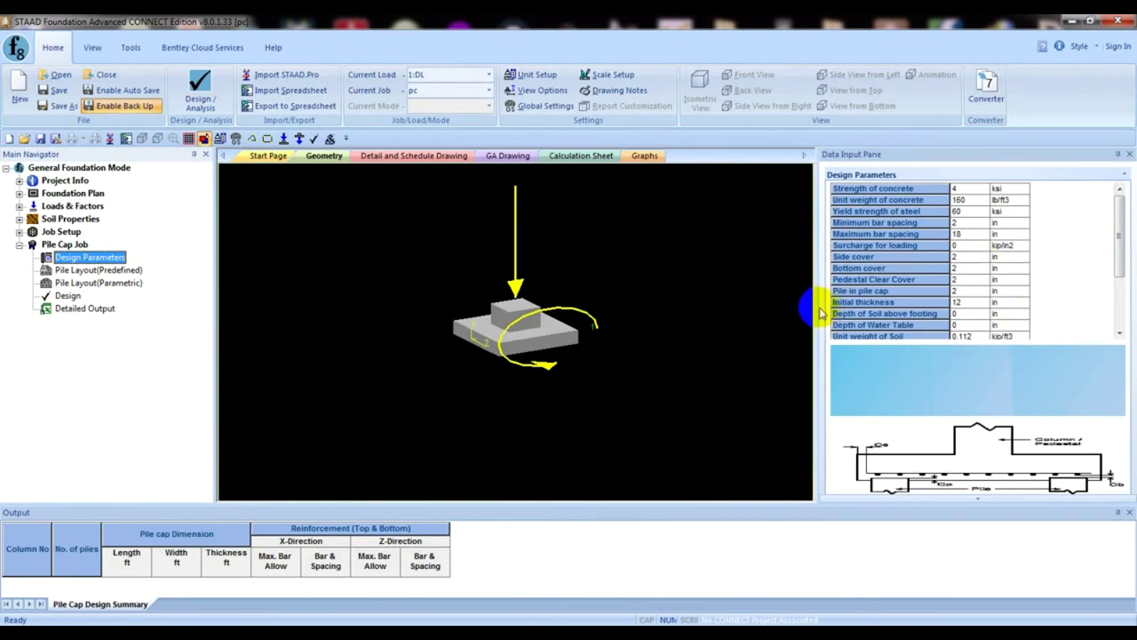
left_click(871, 310)
left_click_drag(871, 310, 876, 310)
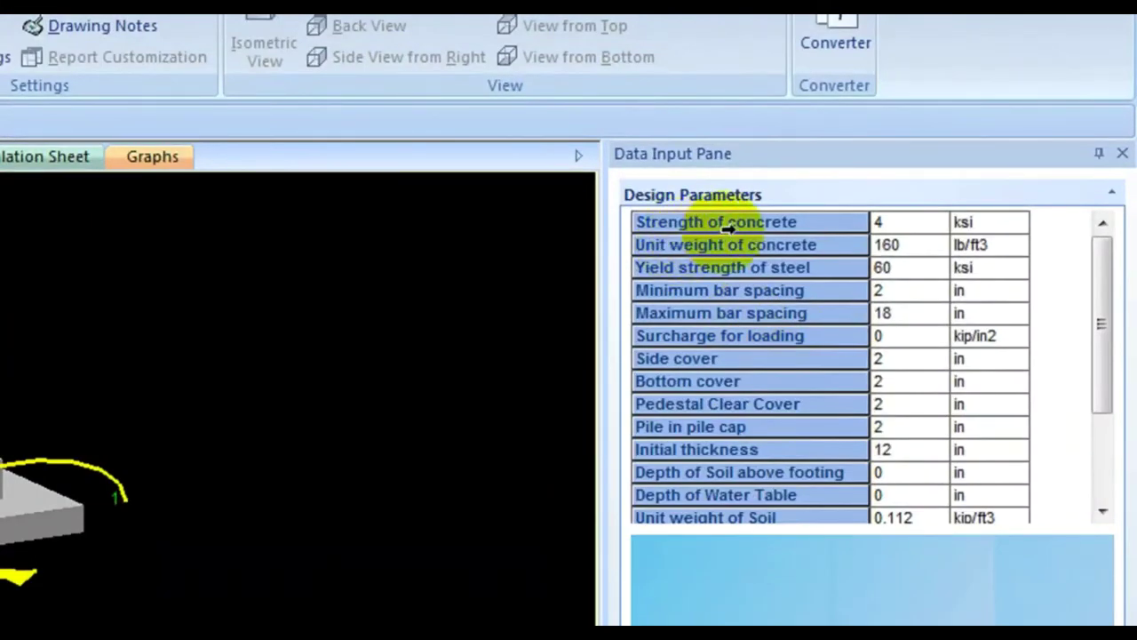
Set the strength of concrete to 3 ksi in the design parameters
left_click(892, 222)
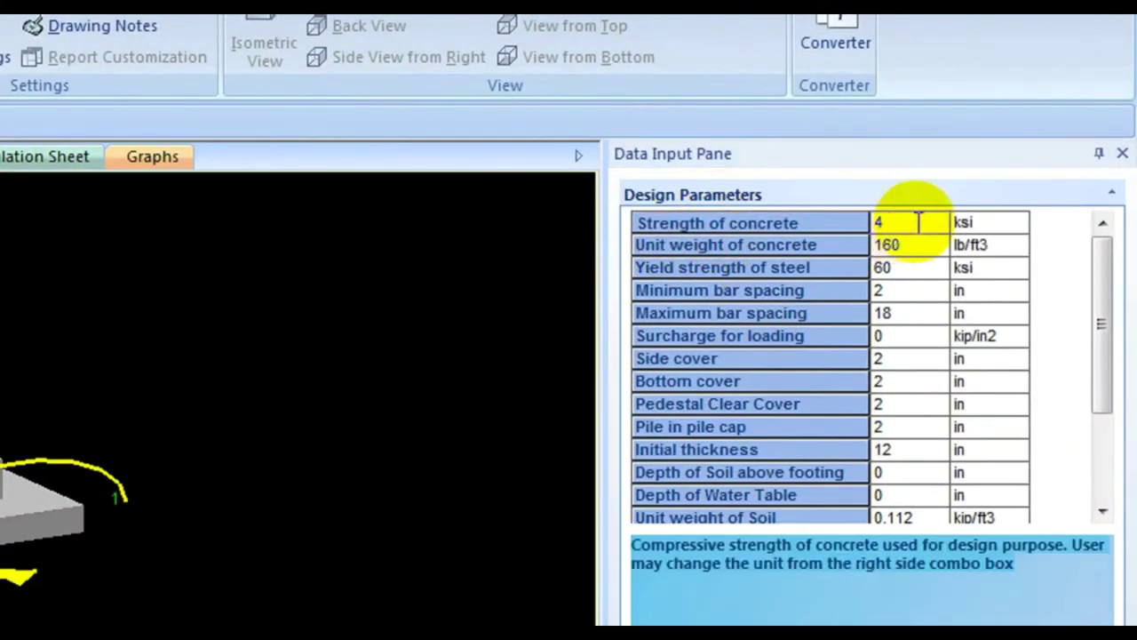
left_click(977, 223)
left_click(978, 246)
left_click(892, 219)
left_click_drag(909, 222, 828, 222)
left_click(979, 222)
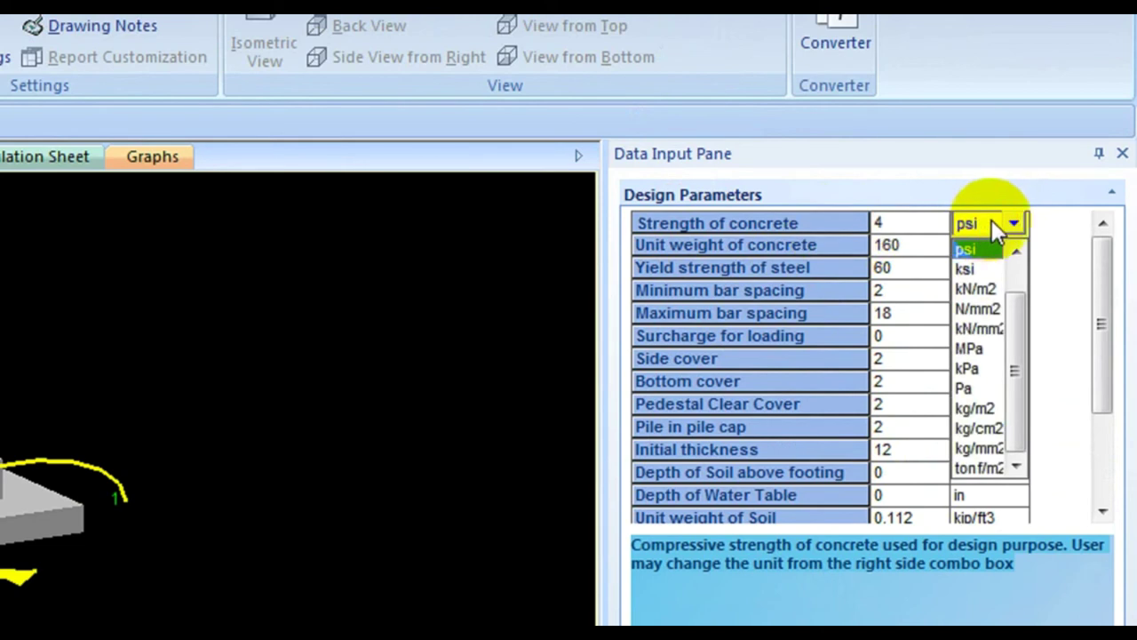
left_click(987, 268)
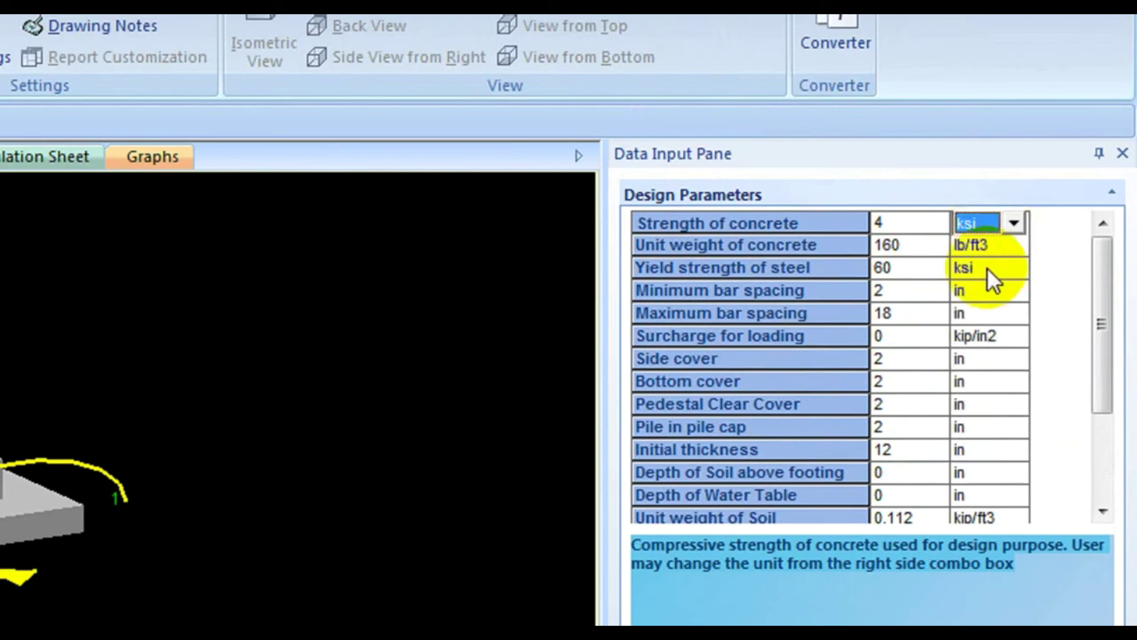
left_click(989, 223)
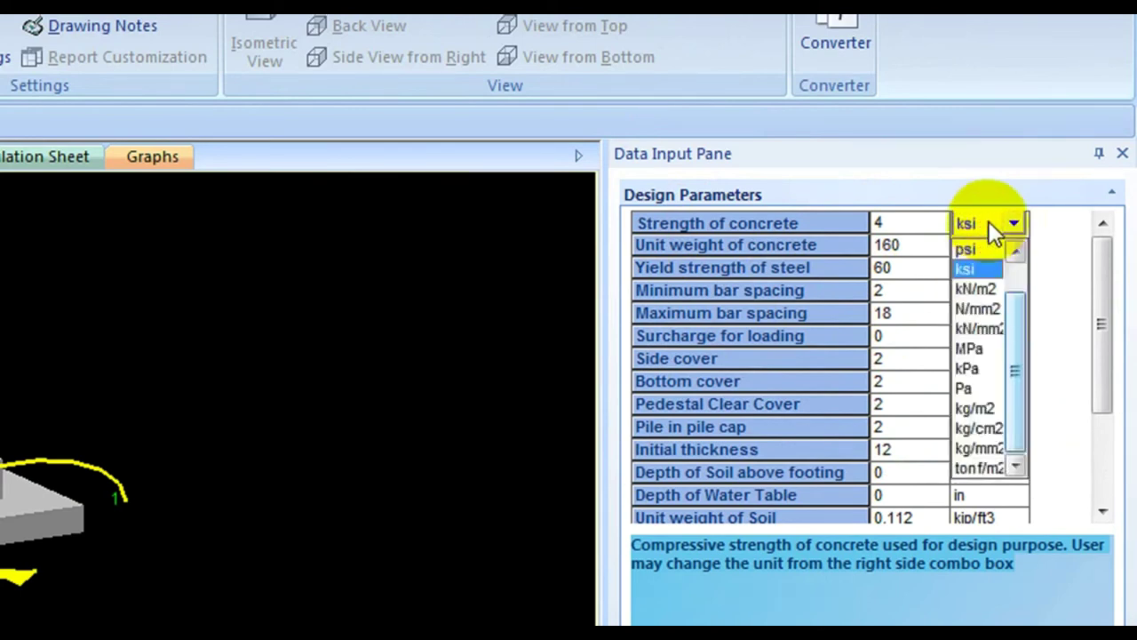
left_click(977, 270)
left_click(911, 221)
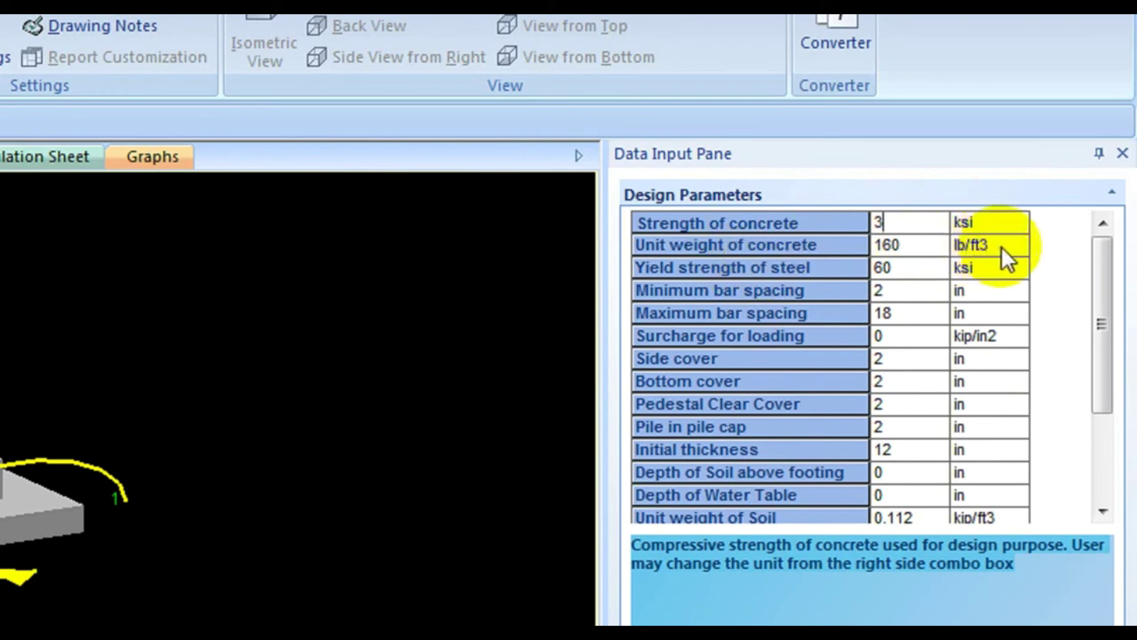
Set the unit weight of concrete to 150 lb/ft3 and keep the yield strength of steel at 60 ksi
left_click(916, 245)
left_click(911, 246)
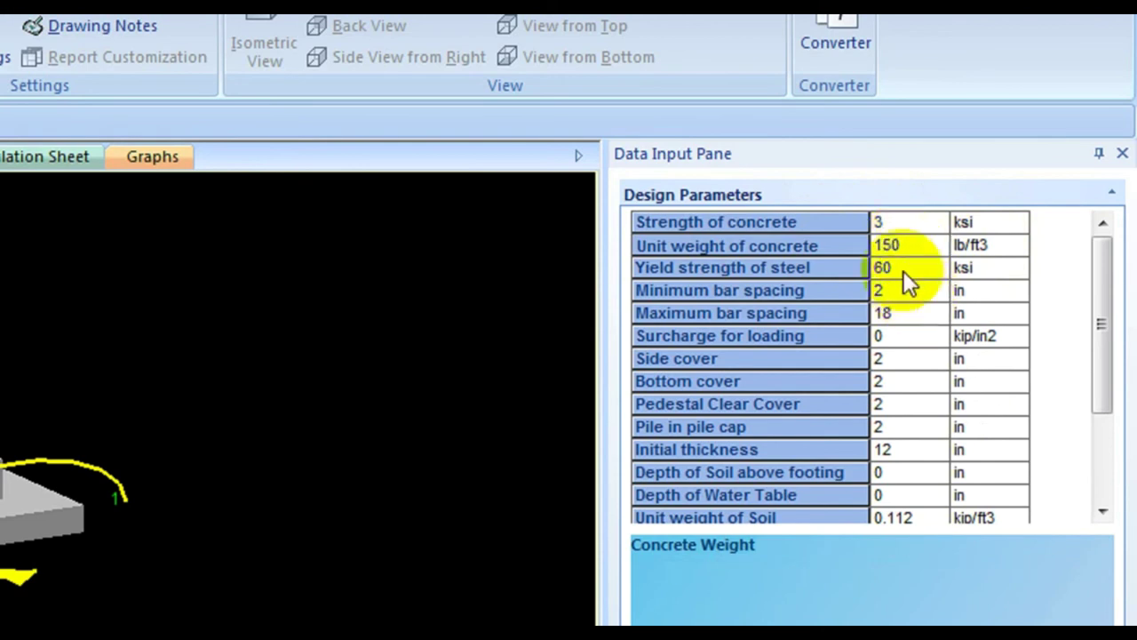
left_click(893, 266)
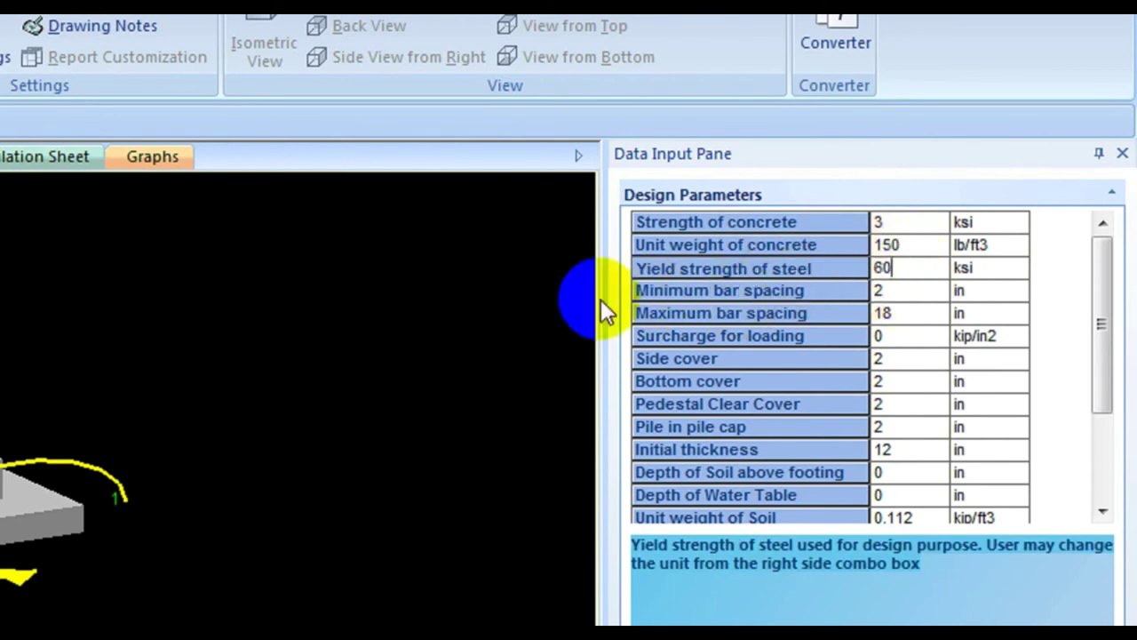
Set the minimum bar spacing to 3 in and the maximum bar spacing to 1 in
left_click(894, 291)
left_click(890, 290)
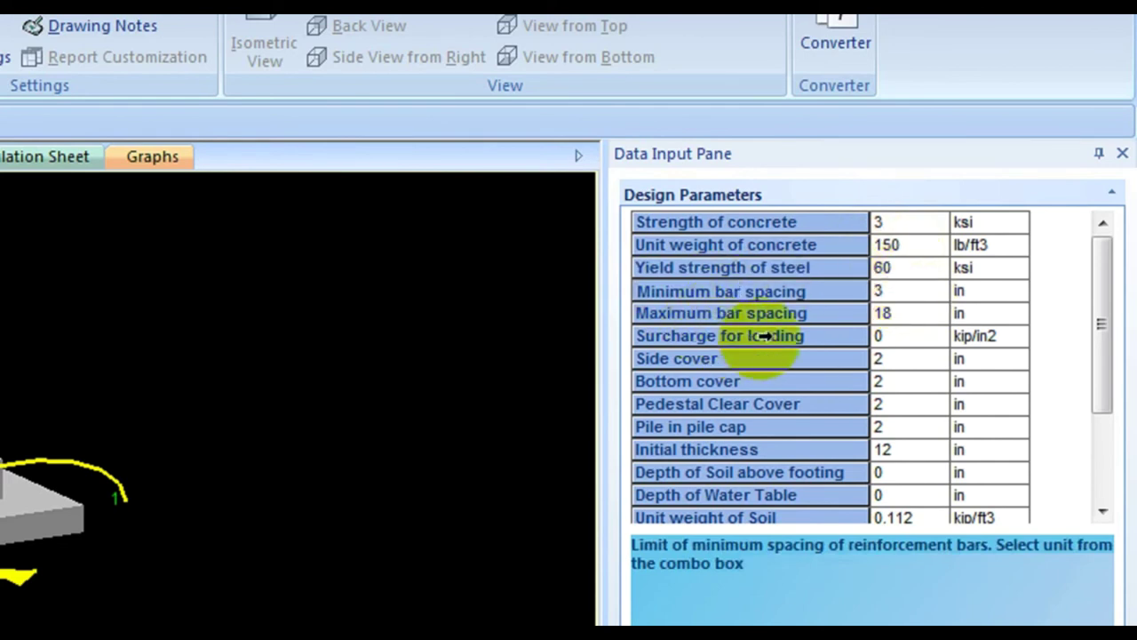
left_click(915, 313)
left_click(900, 312)
left_click_drag(893, 312, 828, 315)
type("1")
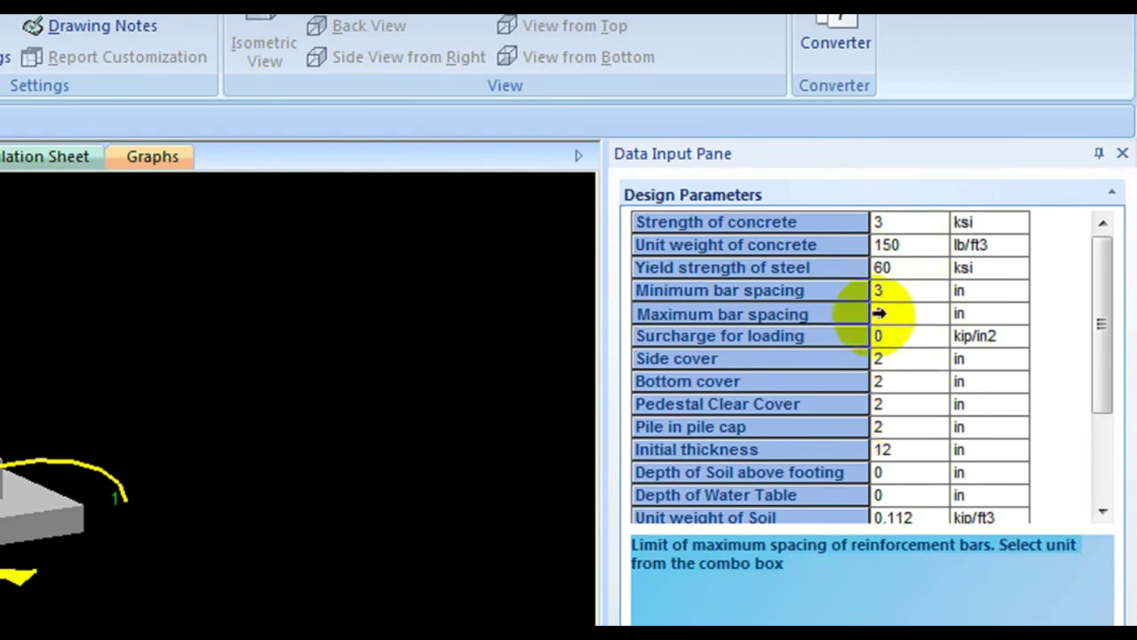
left_click(916, 329)
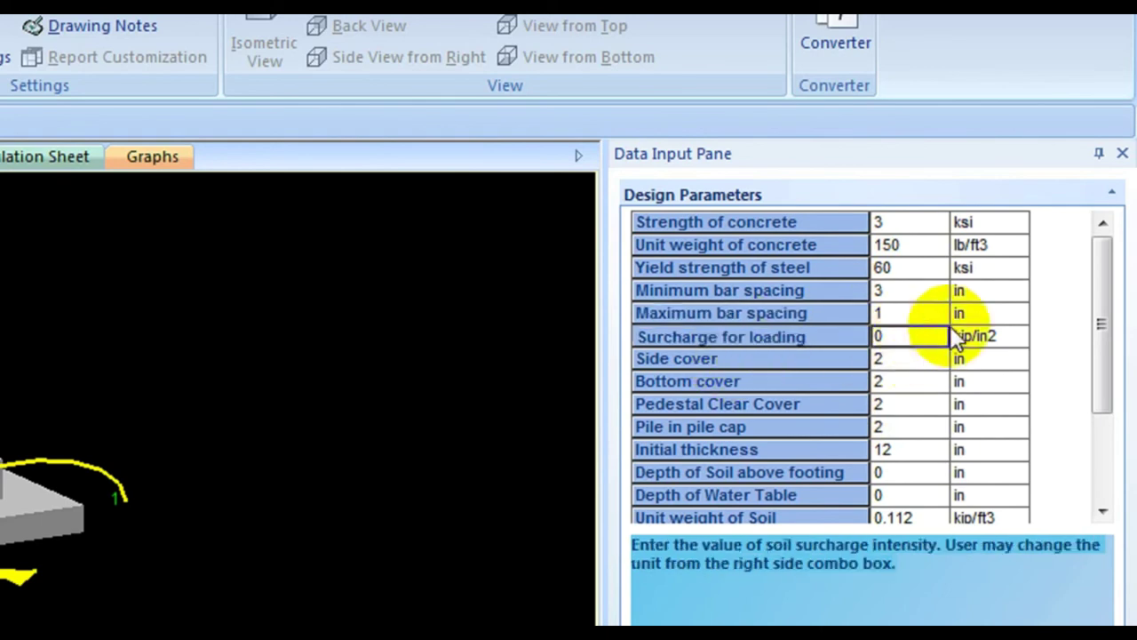
Set both the side cover and the bottom cover of the pile cap to 3 in
left_click(735, 371)
left_click(735, 360)
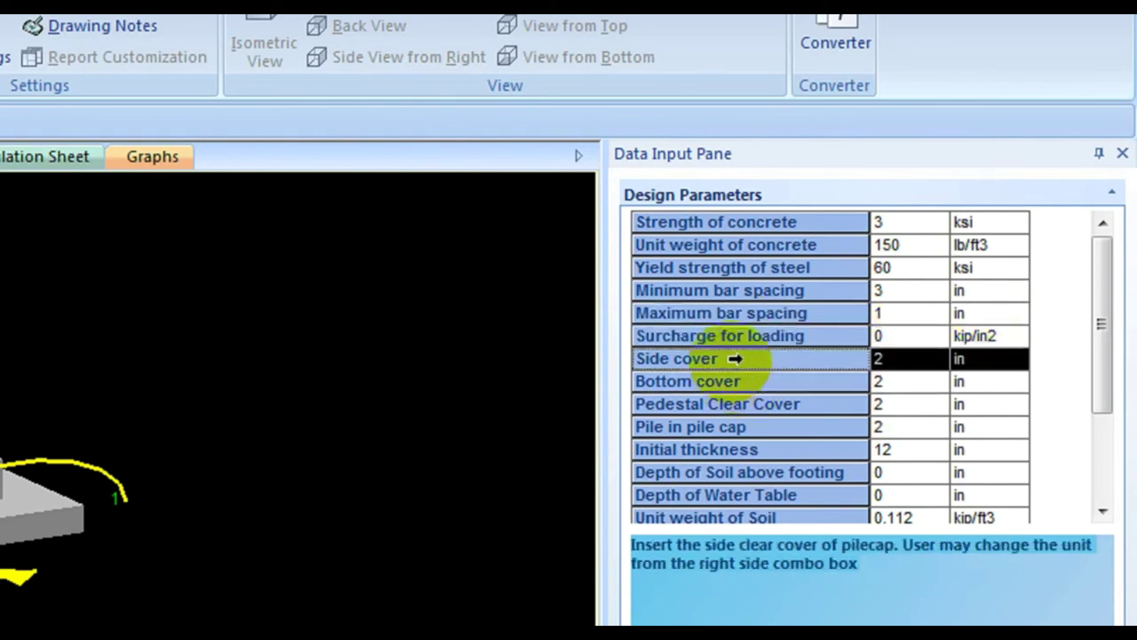
left_click(906, 360)
left_click(904, 357)
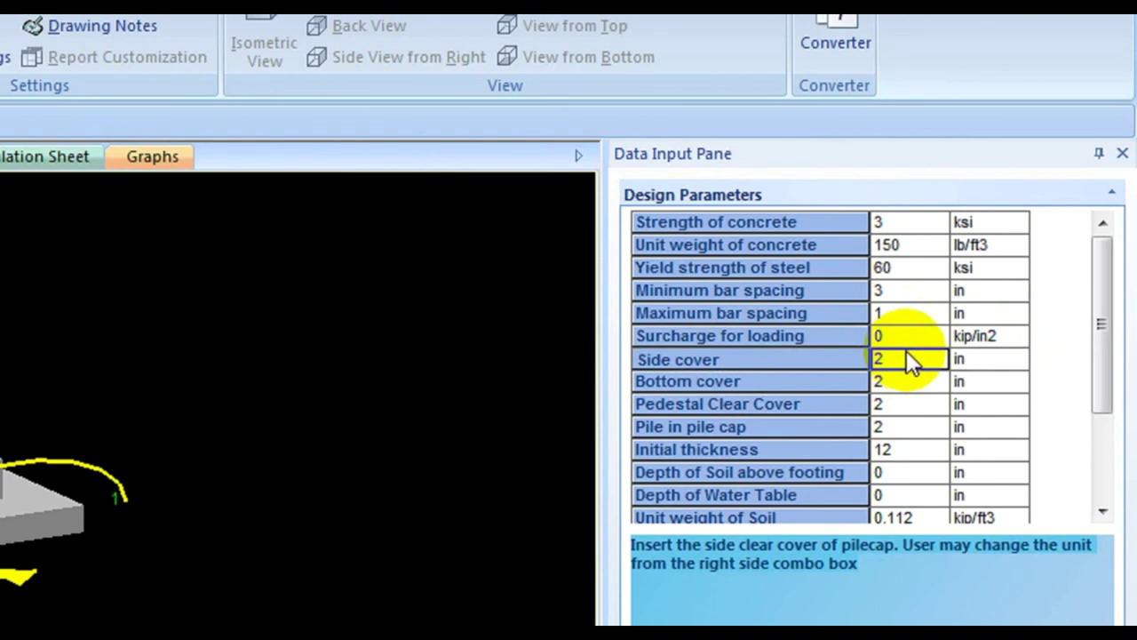
left_click(901, 353)
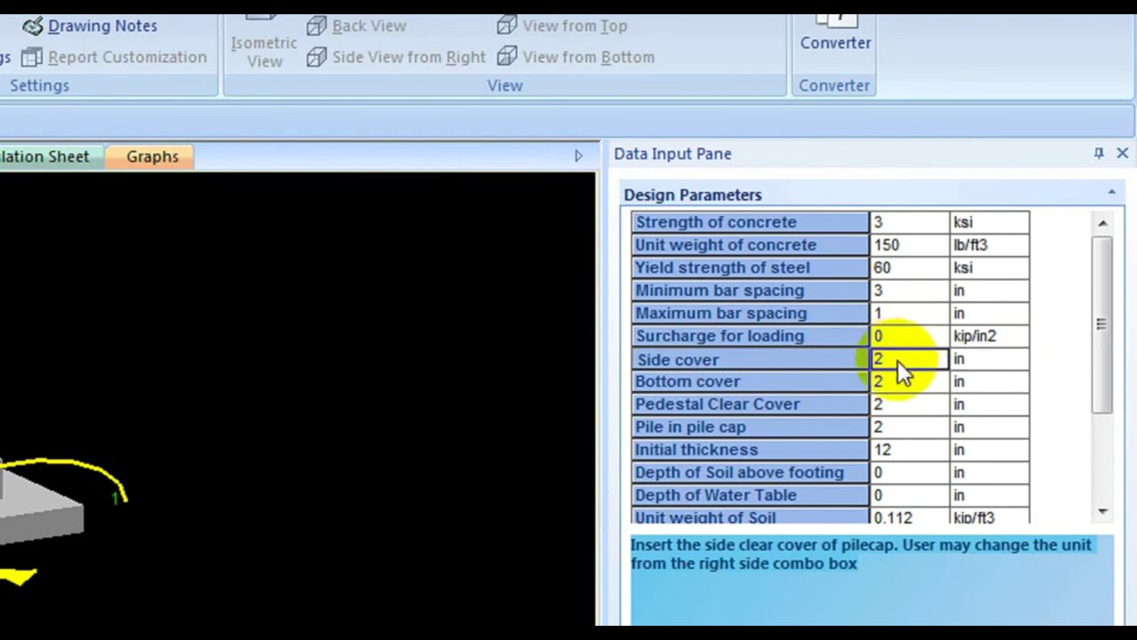
double_click(882, 358)
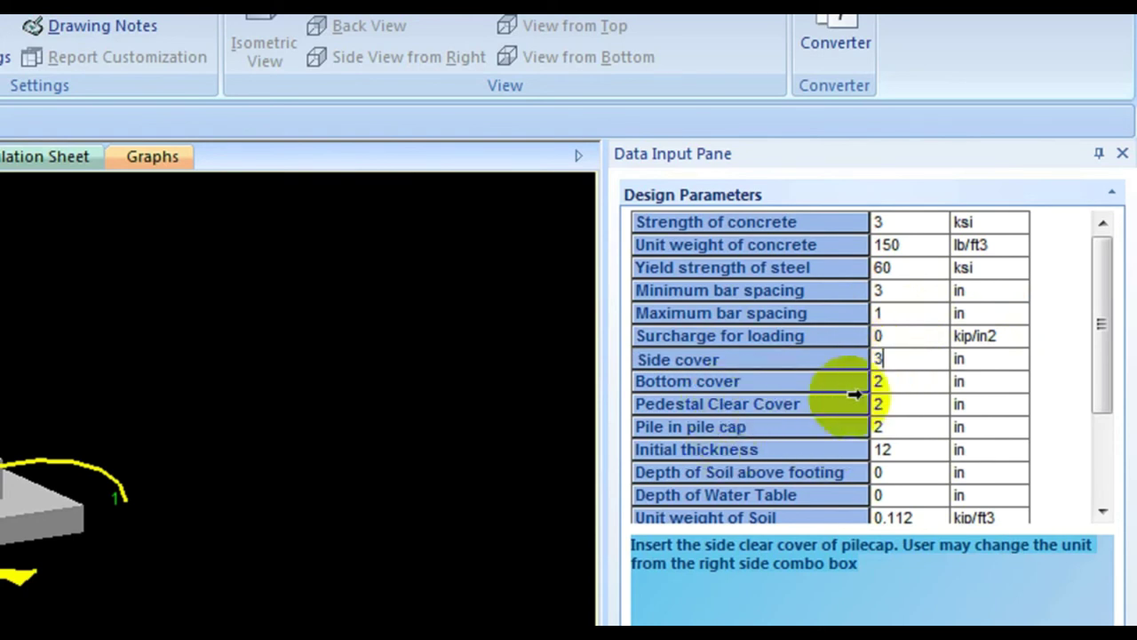
left_click(893, 382)
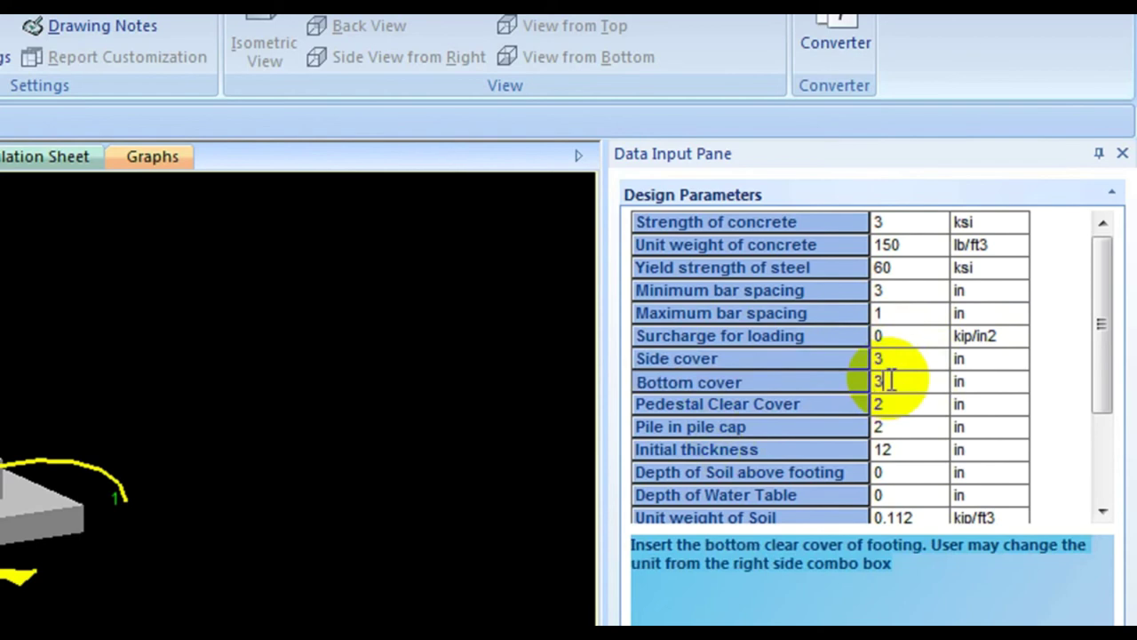
type("3")
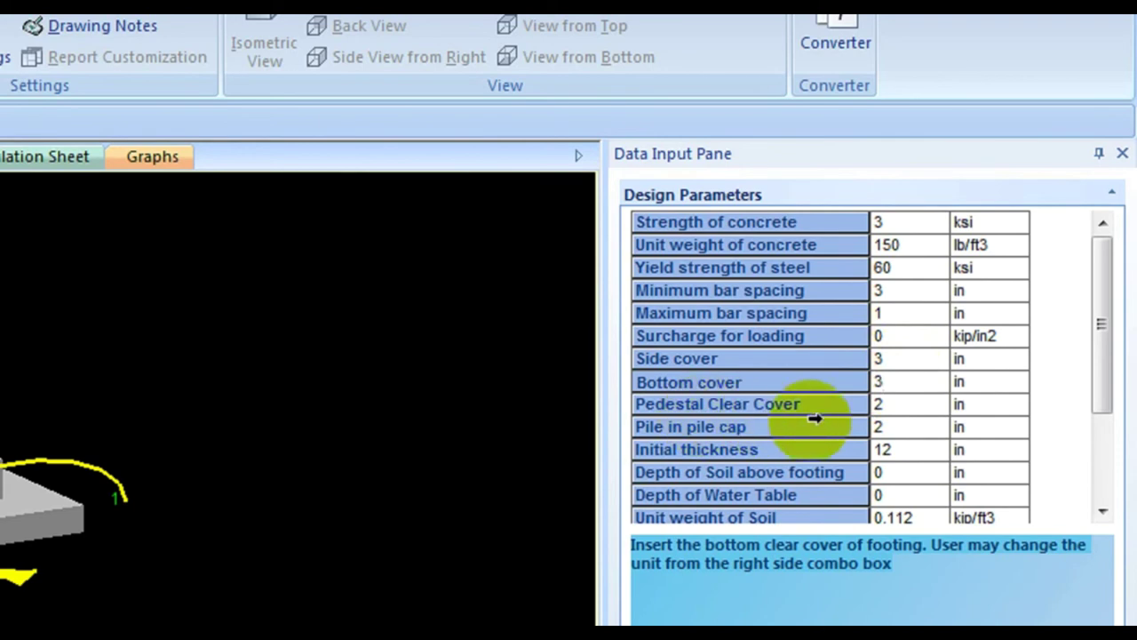
Review the entries for pedestal clear cover, pile in pile cap and initial thickness
left_click(915, 401)
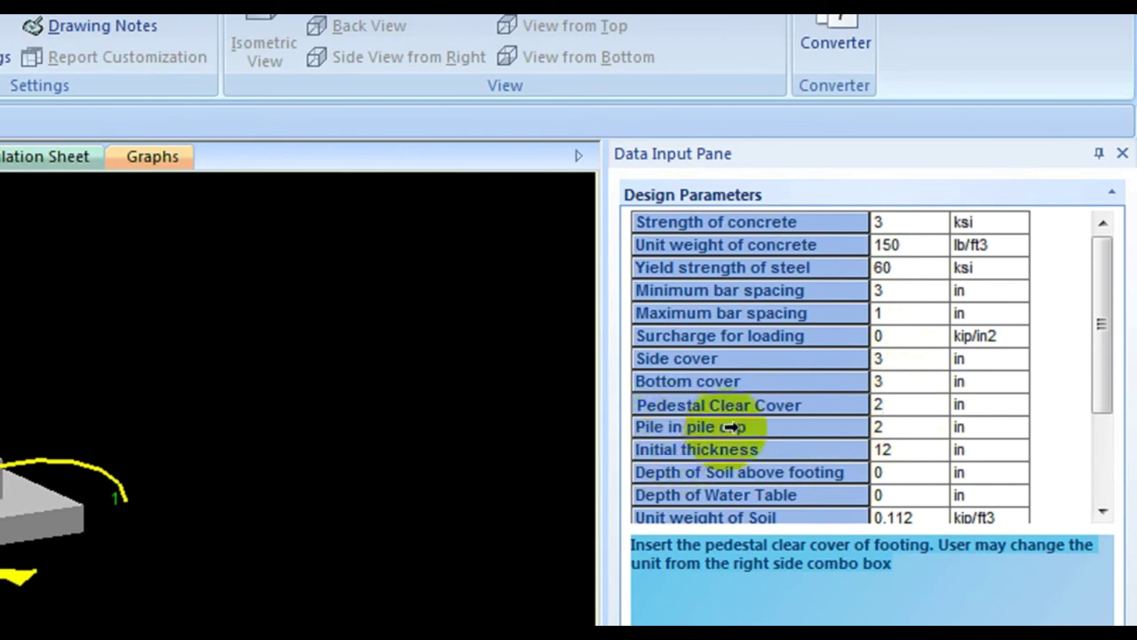
left_click(889, 425)
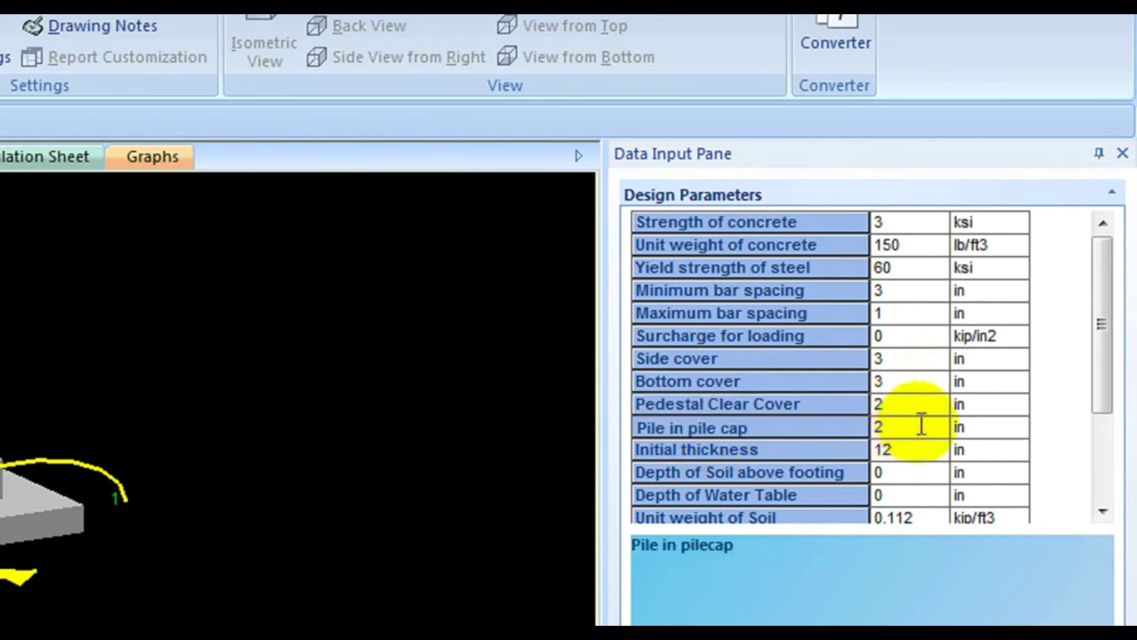
double_click(886, 425)
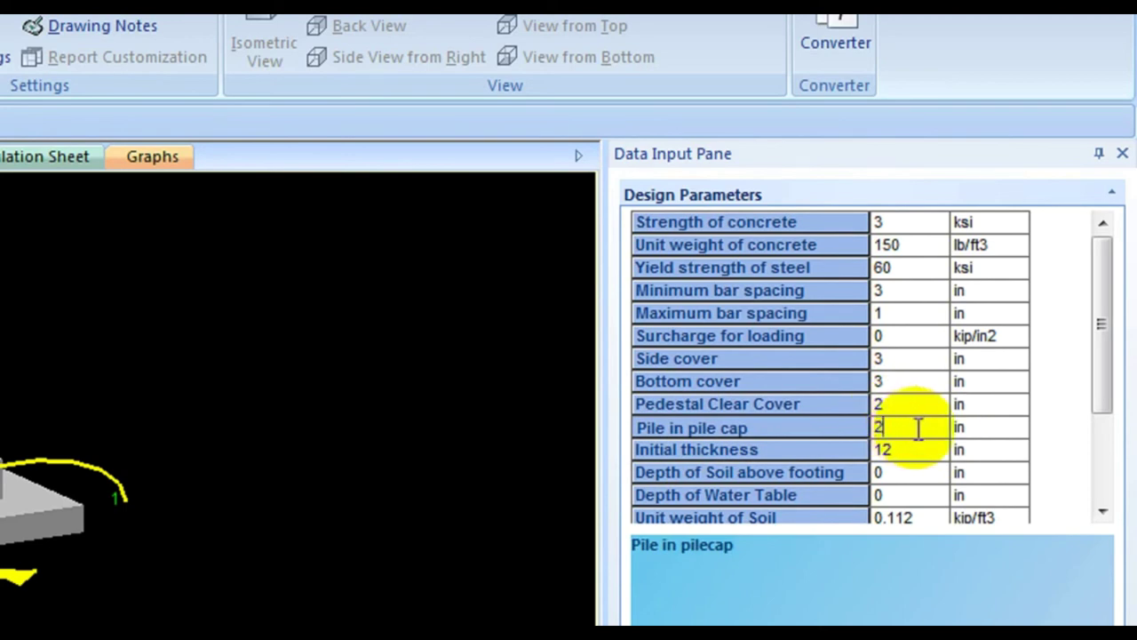
left_click(918, 428)
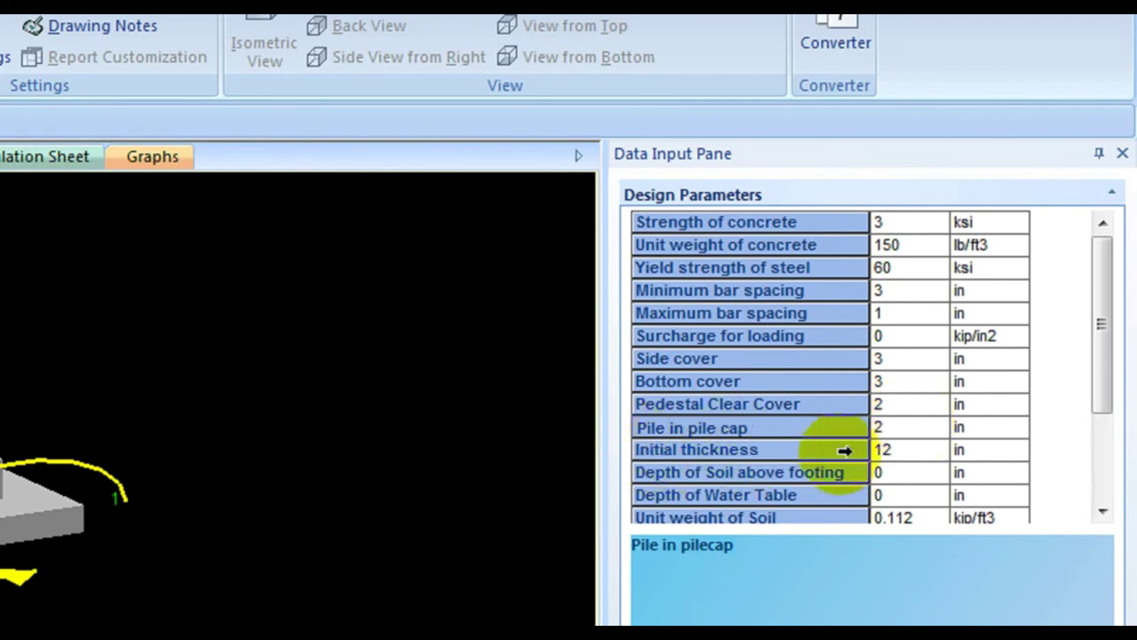
left_click(893, 451)
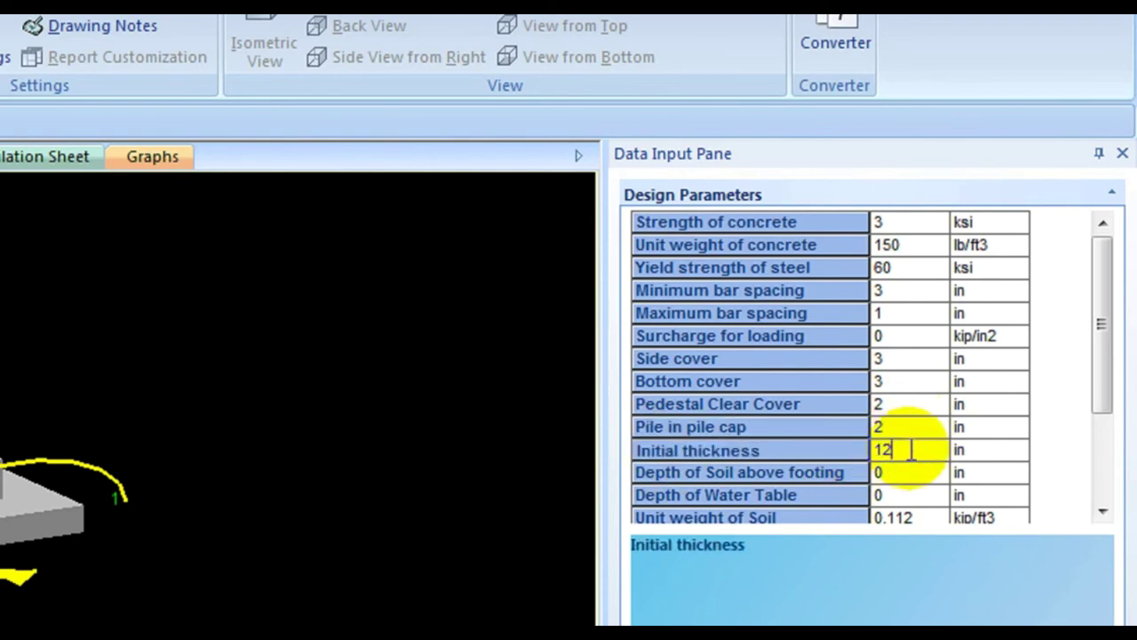
left_click_drag(908, 450, 852, 444)
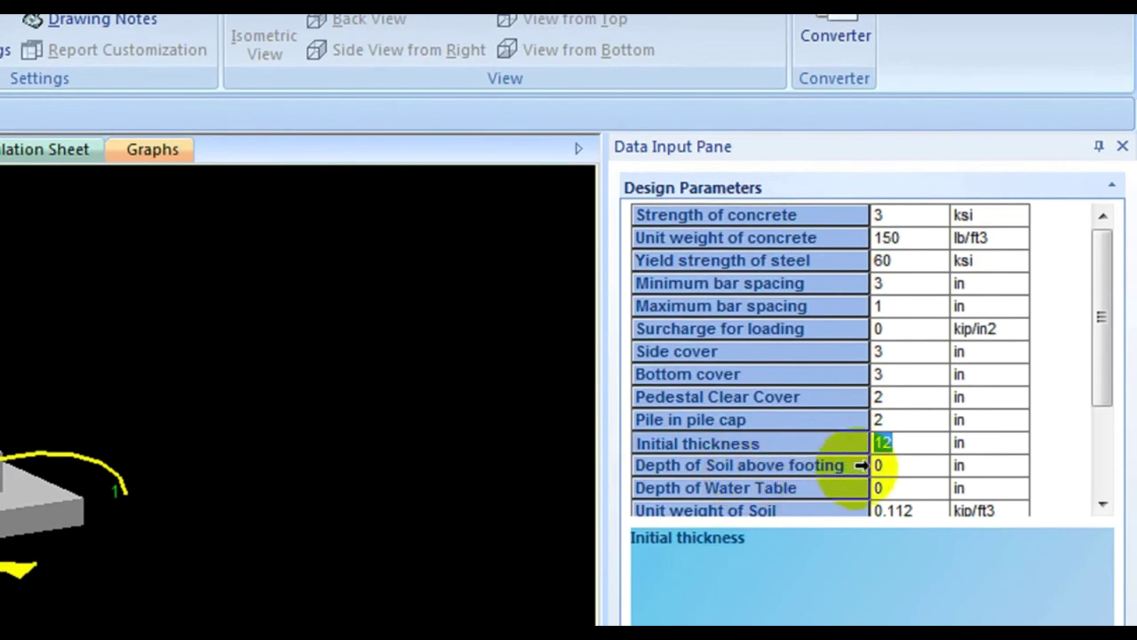
Set the depth of soil above the footing to 24 in
left_click(903, 461)
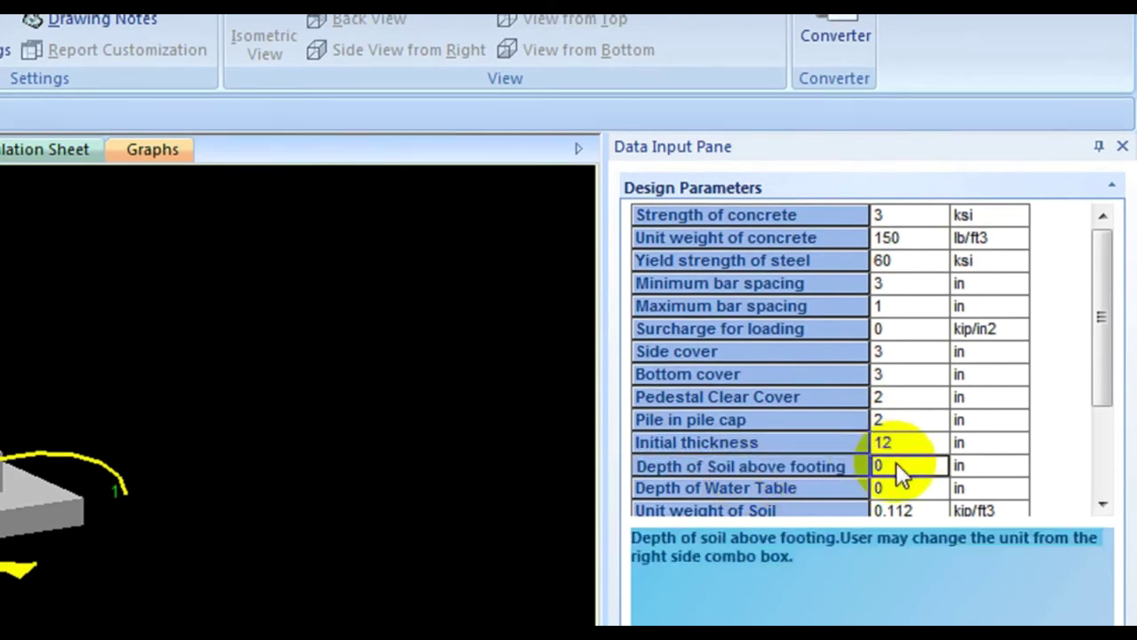
left_click_drag(888, 465, 849, 466)
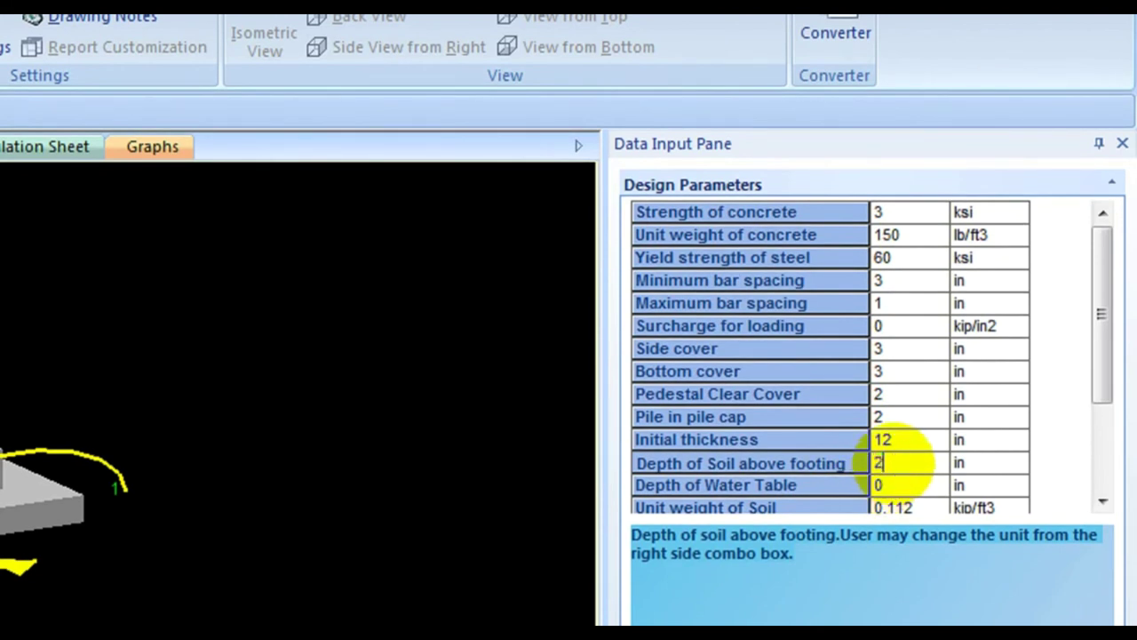
left_click(1002, 462)
left_click(1003, 462)
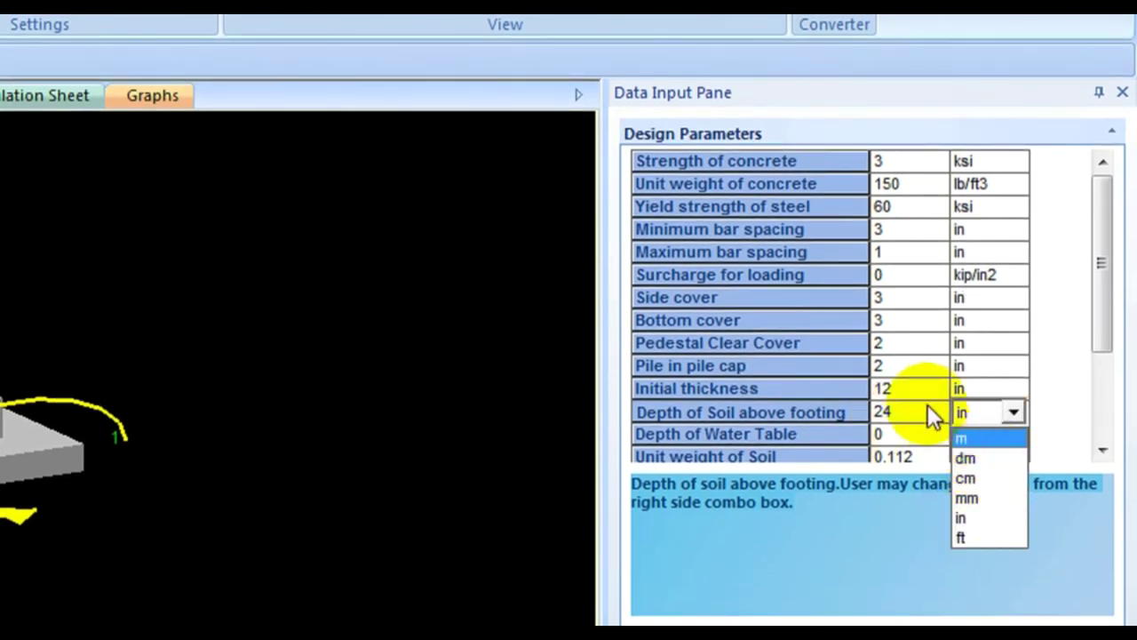
left_click(923, 423)
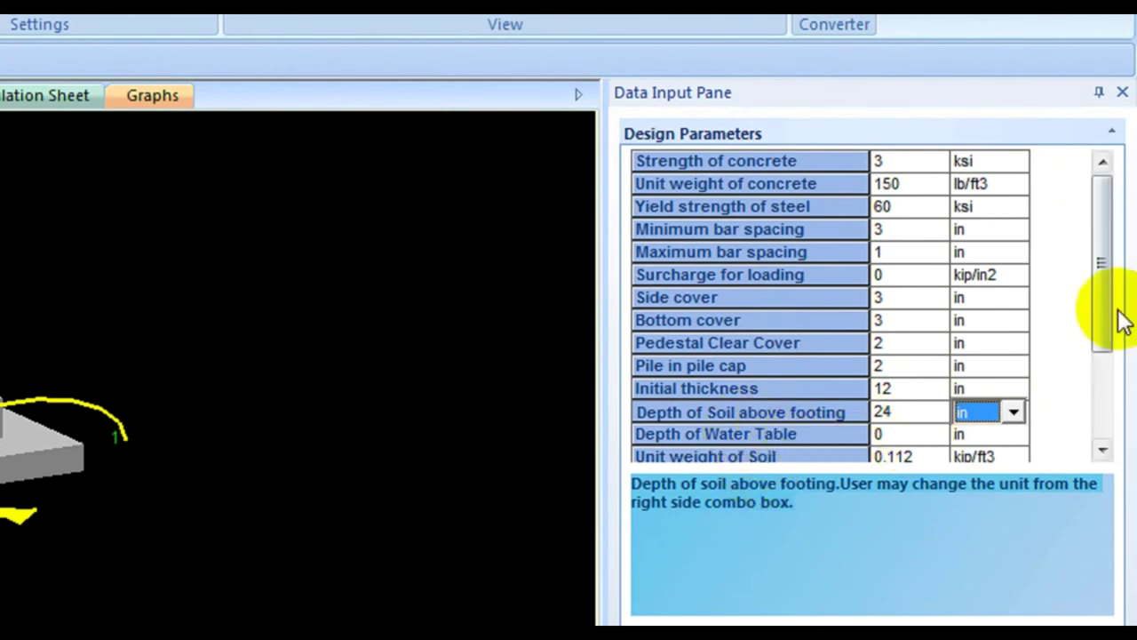
Switch the depth of water table to feet and set it to 20 ft
left_click_drag(1110, 283, 1109, 317)
left_click(899, 366)
left_click(967, 358)
left_click(1013, 366)
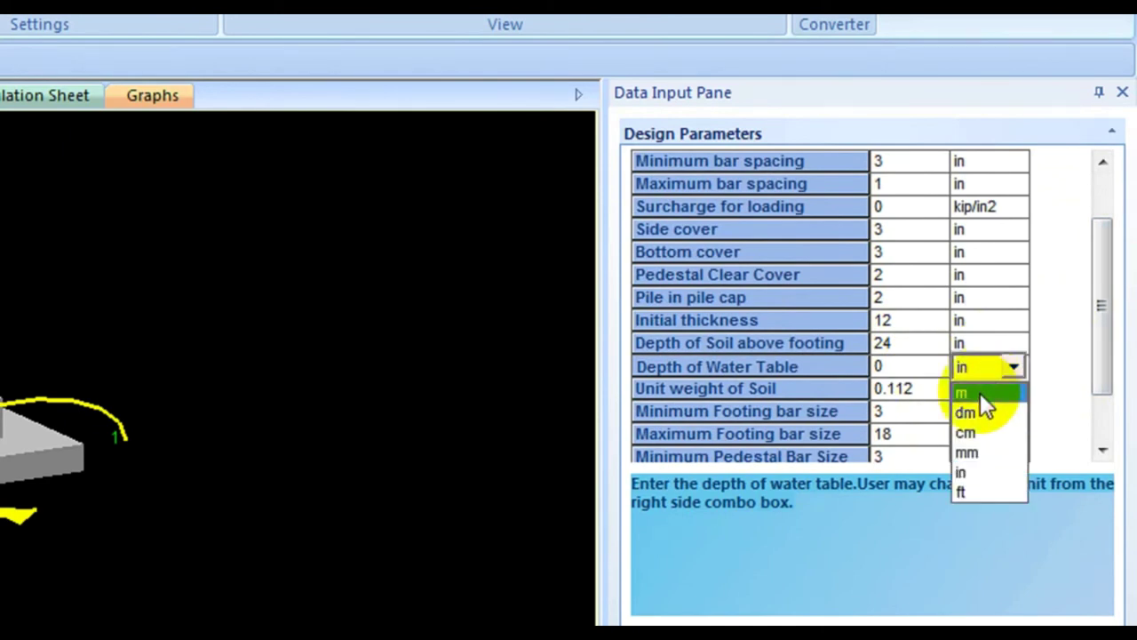
left_click(978, 485)
left_click(910, 353)
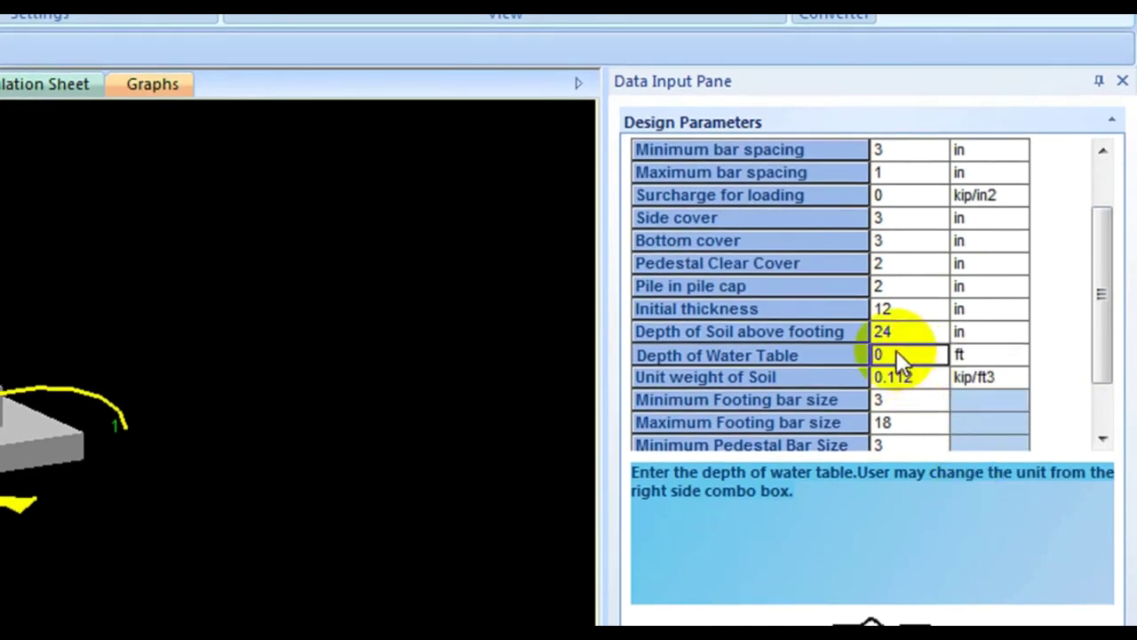
type("12")
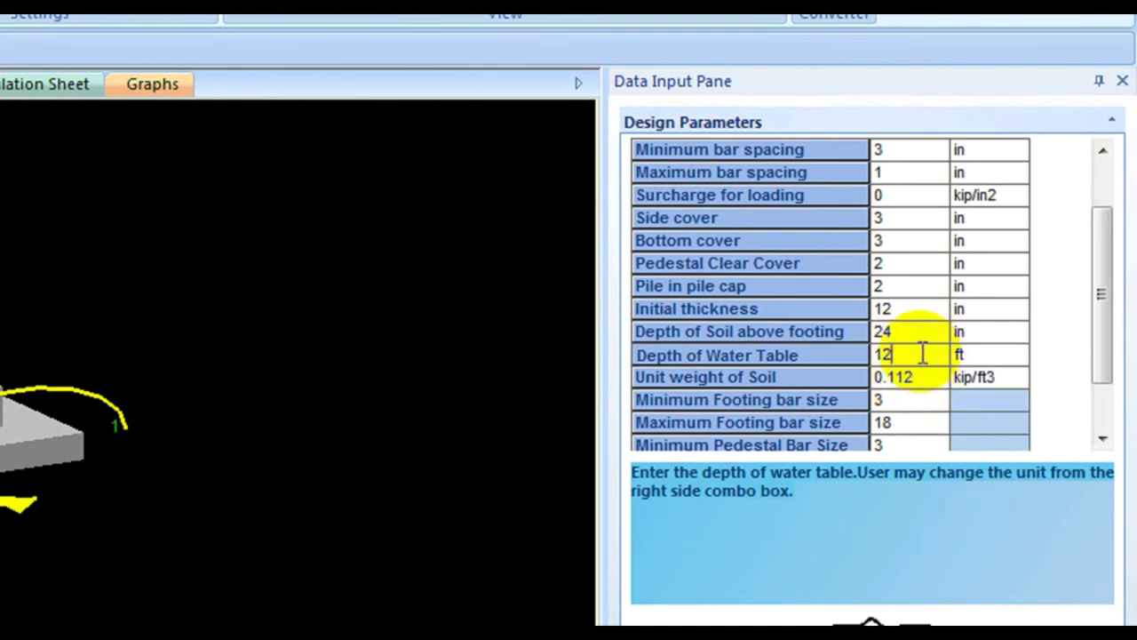
type("5")
key("BackSpace")
key("BackSpace")
type("20")
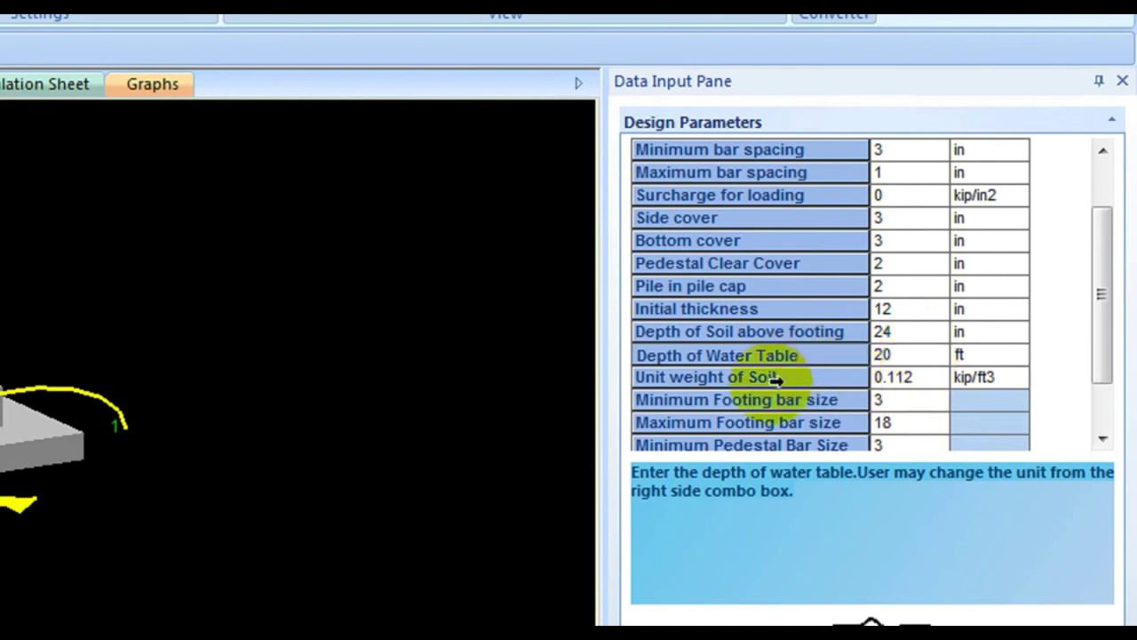
Change the unit of the soil's unit weight to lb/ft3 and set the value to 112
left_click(892, 376)
left_click(1013, 379)
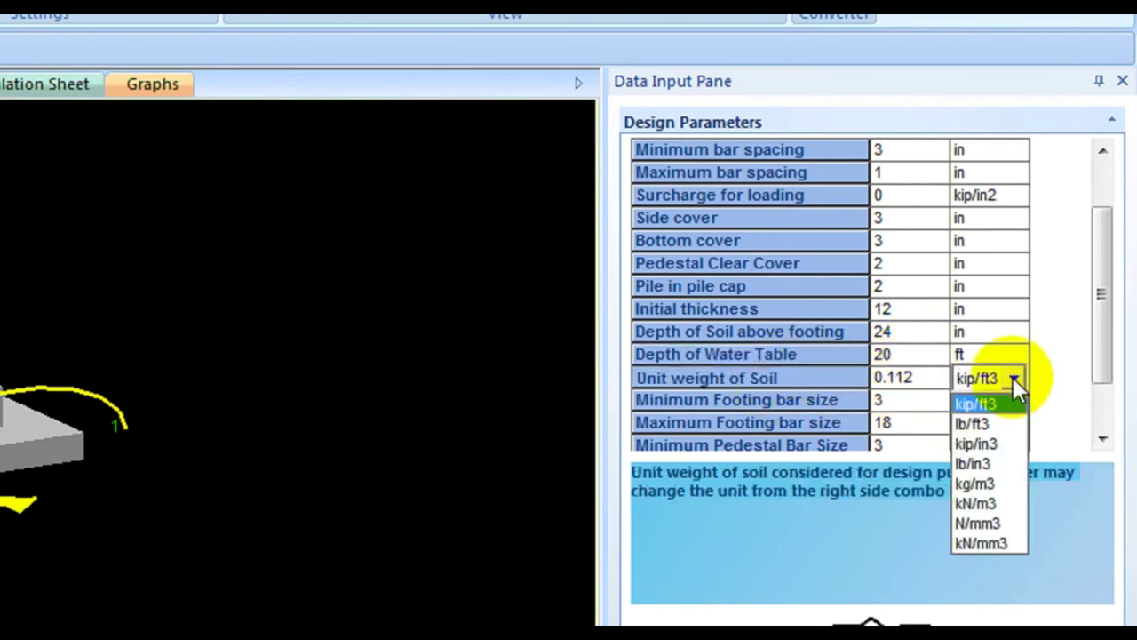
left_click(985, 424)
left_click(928, 377)
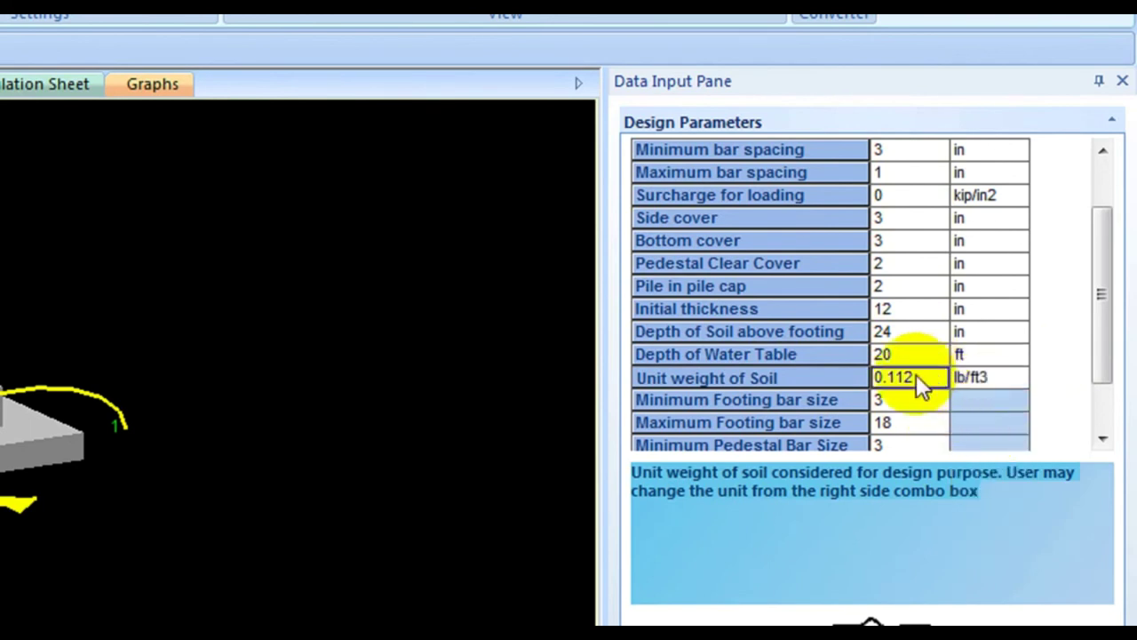
key("BackSpace")
key("BackSpace")
key("BackSpace")
key("BackSpace")
key("BackSpace")
type("112")
Set the minimum footing bar size to 10
left_click(899, 423)
left_click(892, 404)
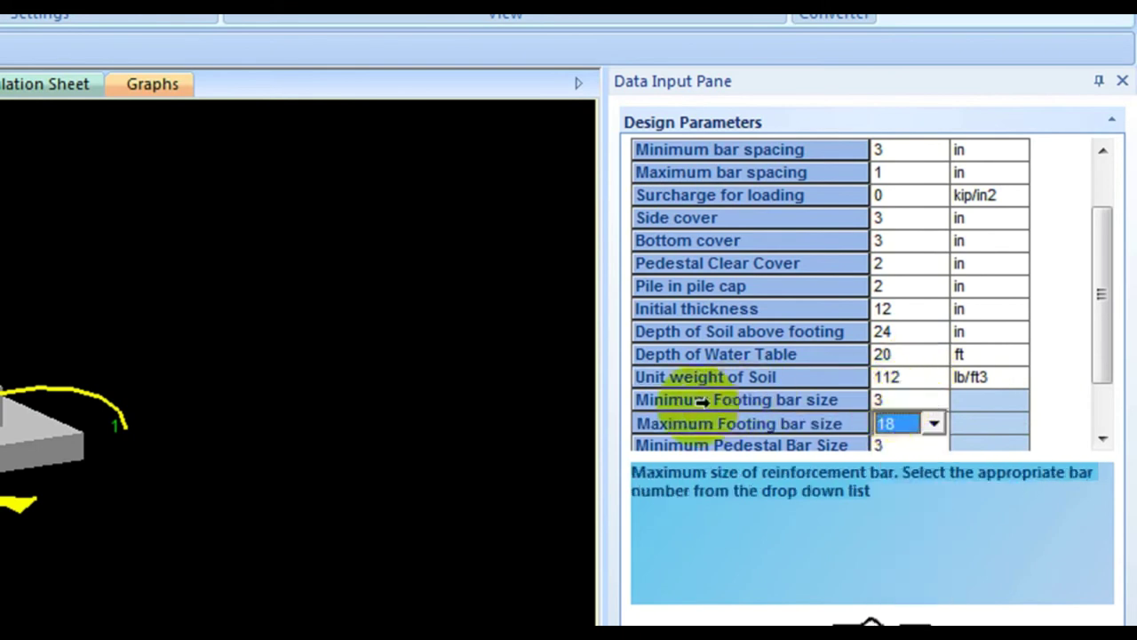
left_click(921, 400)
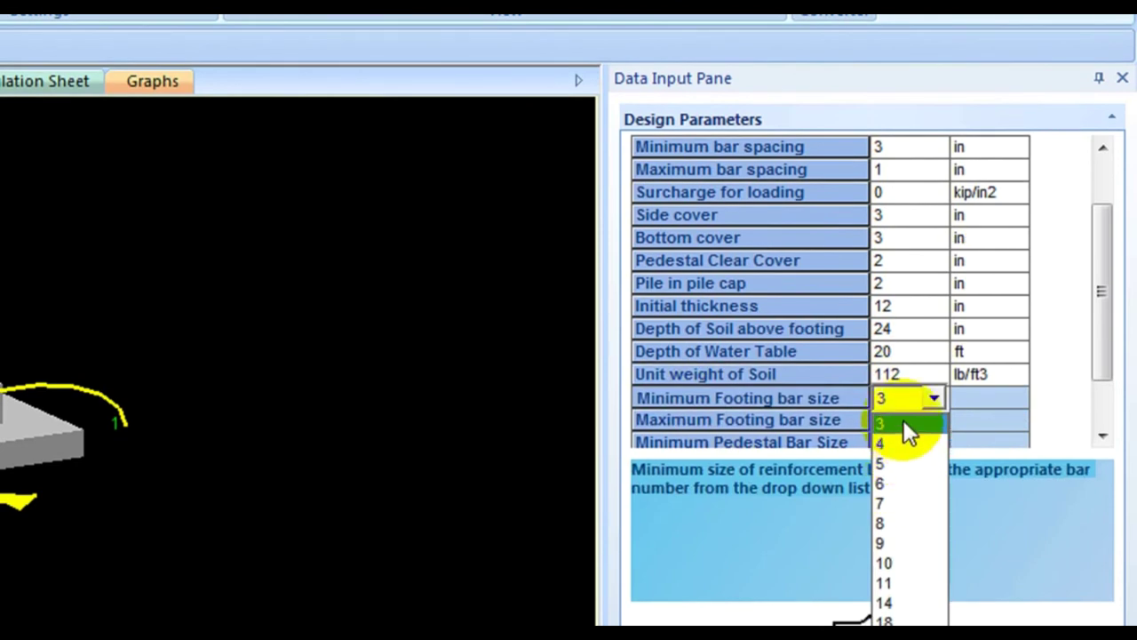
left_click(903, 419)
left_click(902, 411)
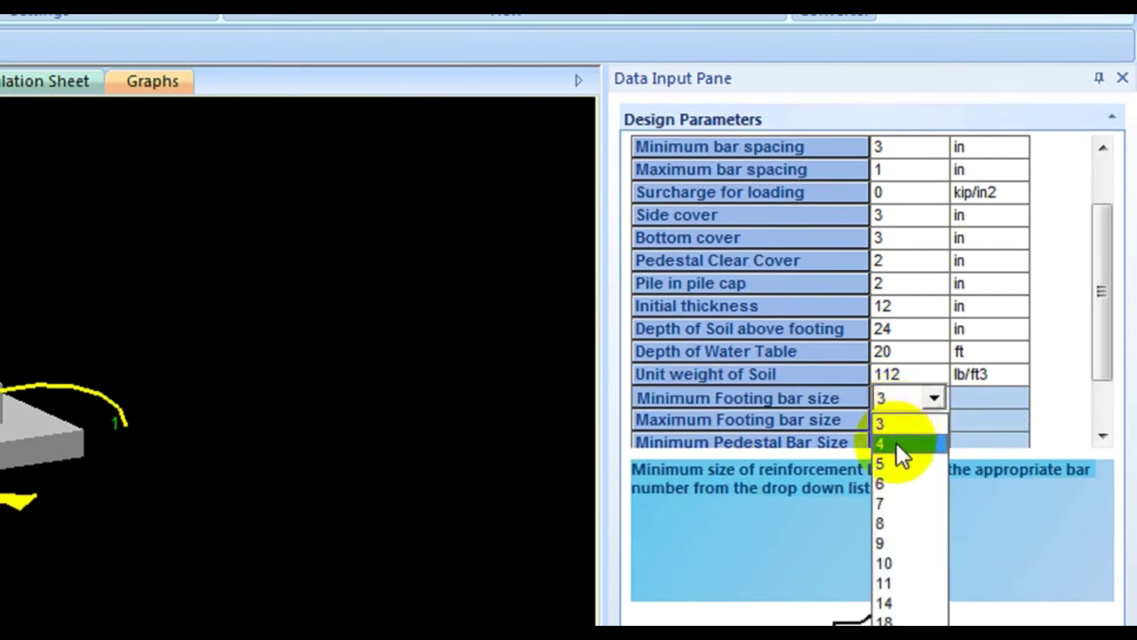
left_click(915, 563)
Make the entered design parameters the default by choosing Yes for Set as Default
left_click_drag(1099, 261, 1097, 342)
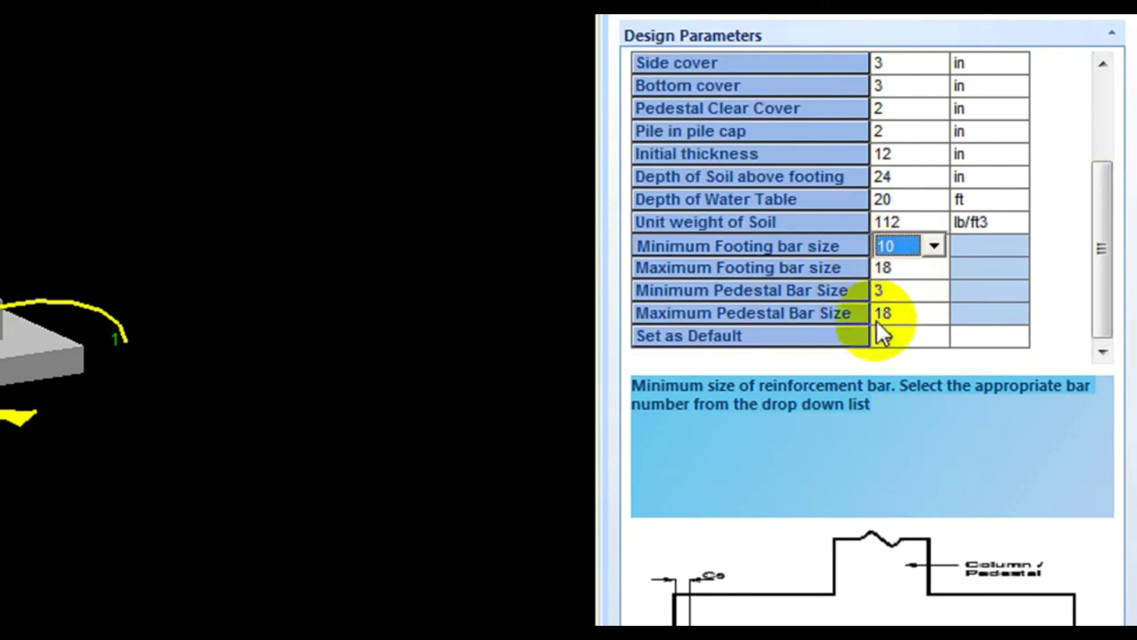
left_click(901, 336)
left_click(932, 338)
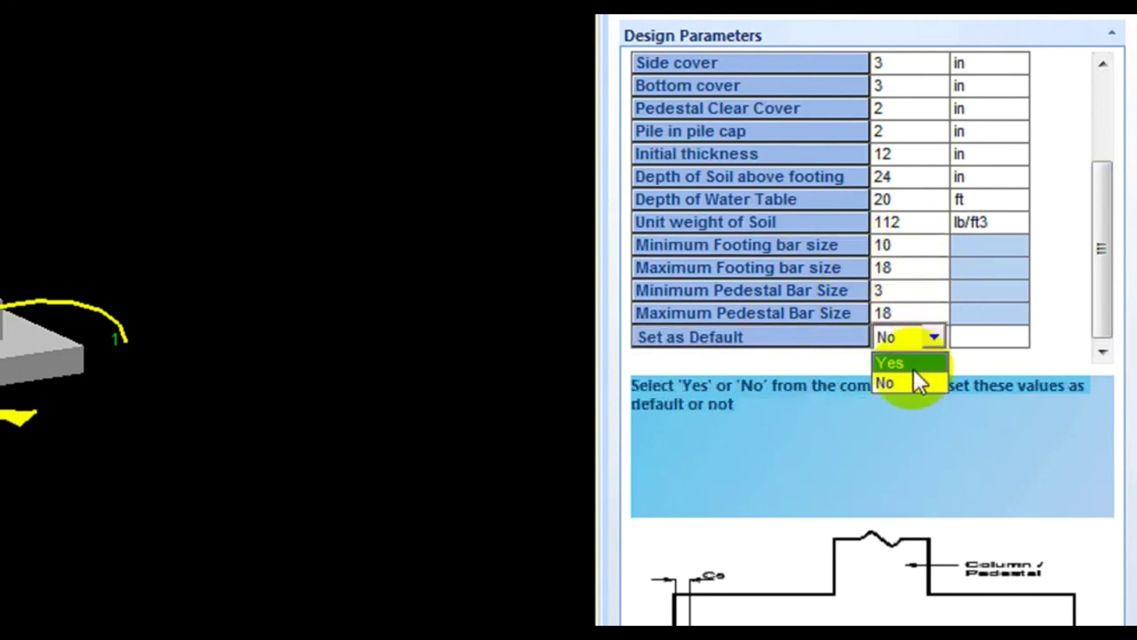
left_click(904, 363)
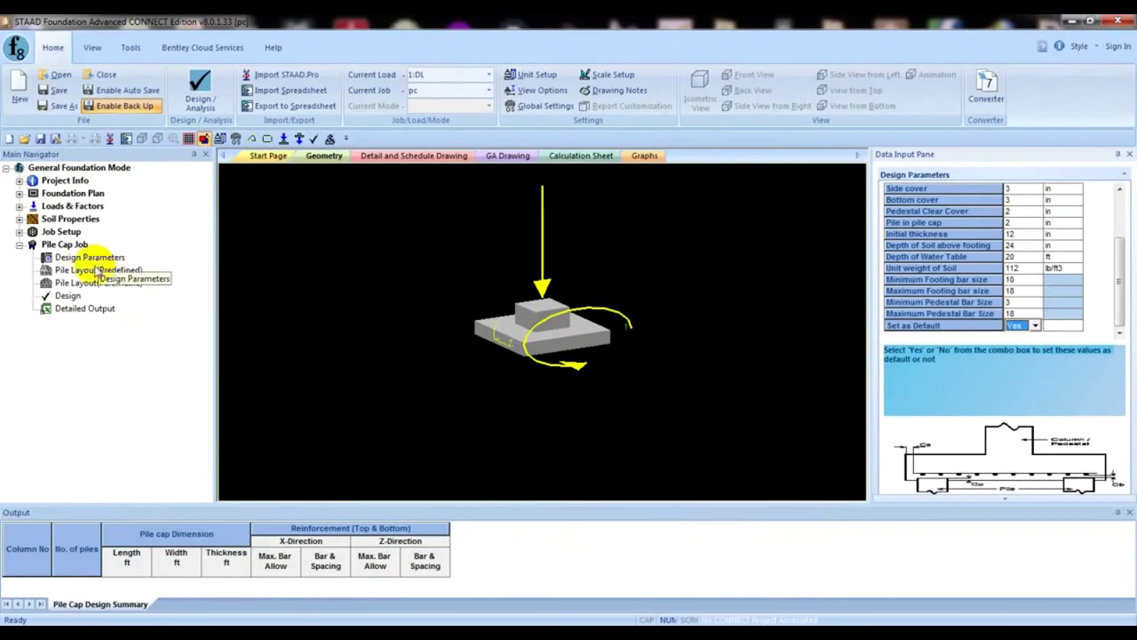
Open the predefined pile layout and enter pile capacities for support 1: vertical 180, lateral 40 and uplift 20 kip
left_click(76, 272)
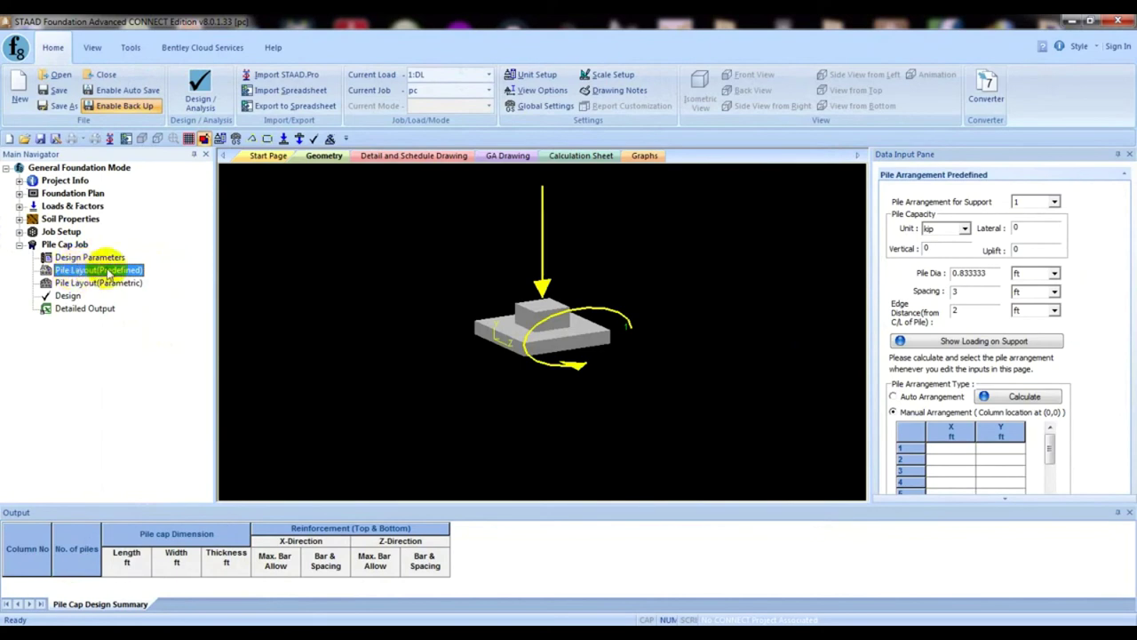
left_click(1051, 203)
left_click(900, 209)
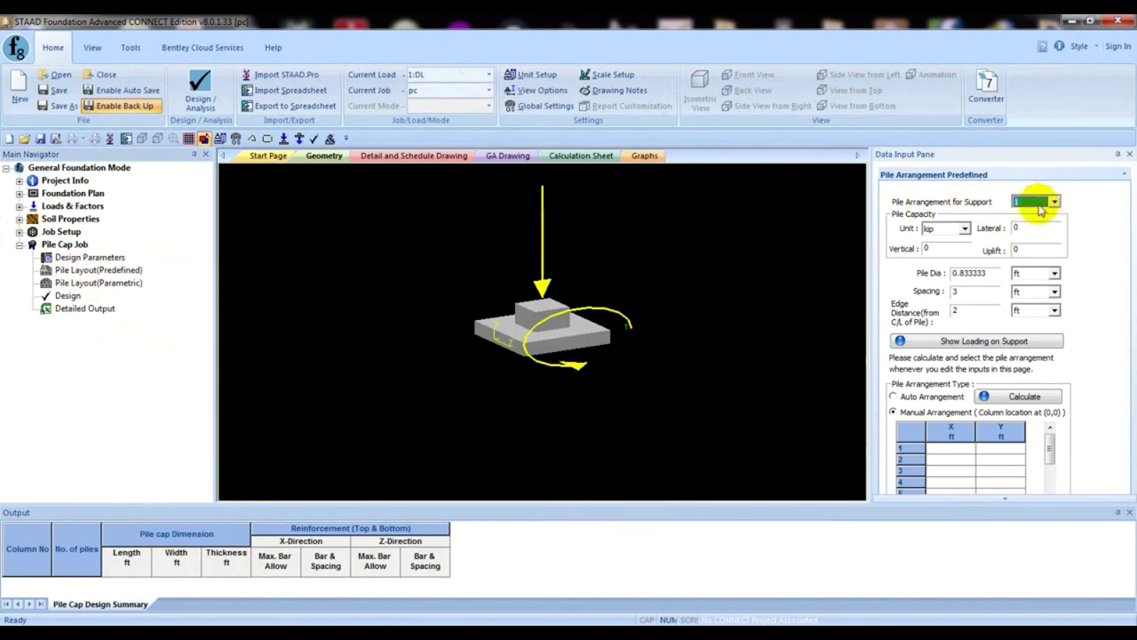
left_click(933, 248)
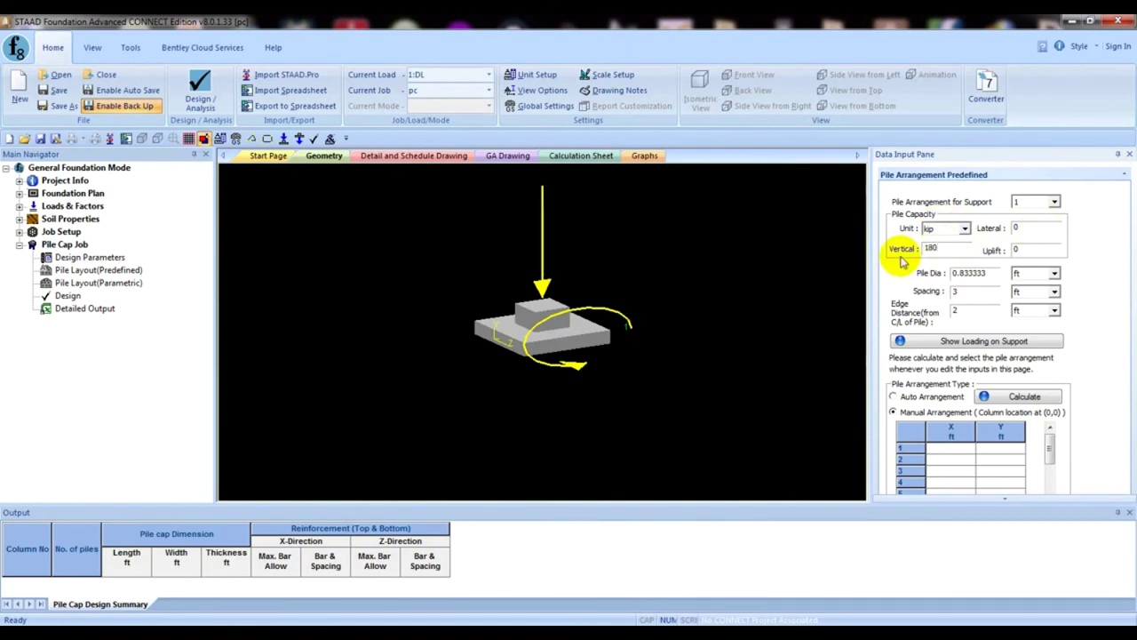
left_click(1015, 224)
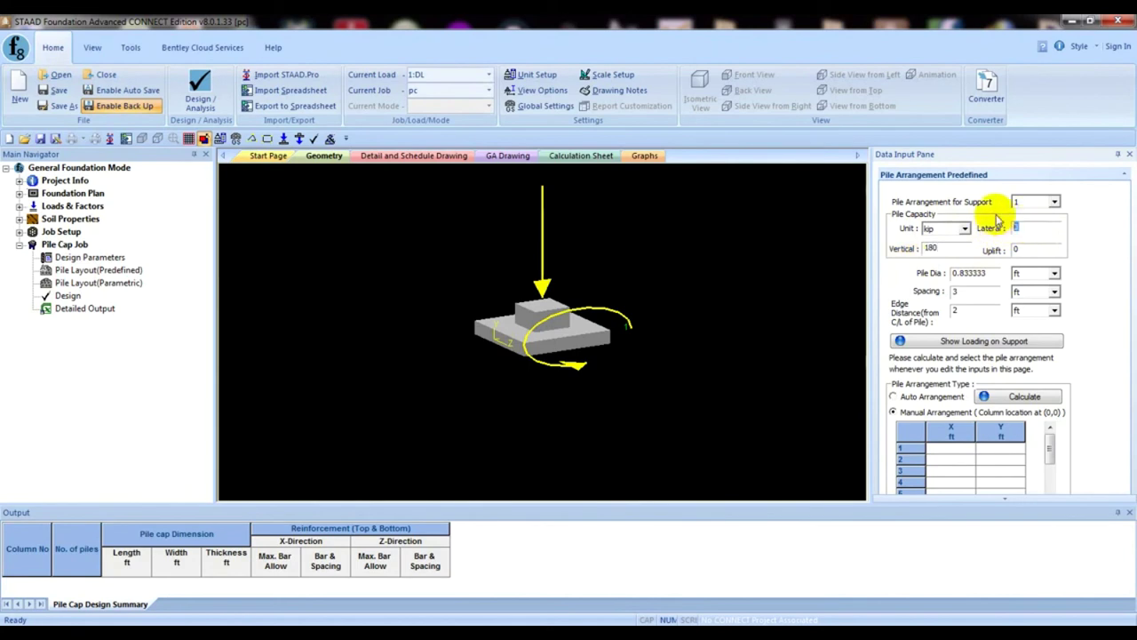
left_click(1024, 249)
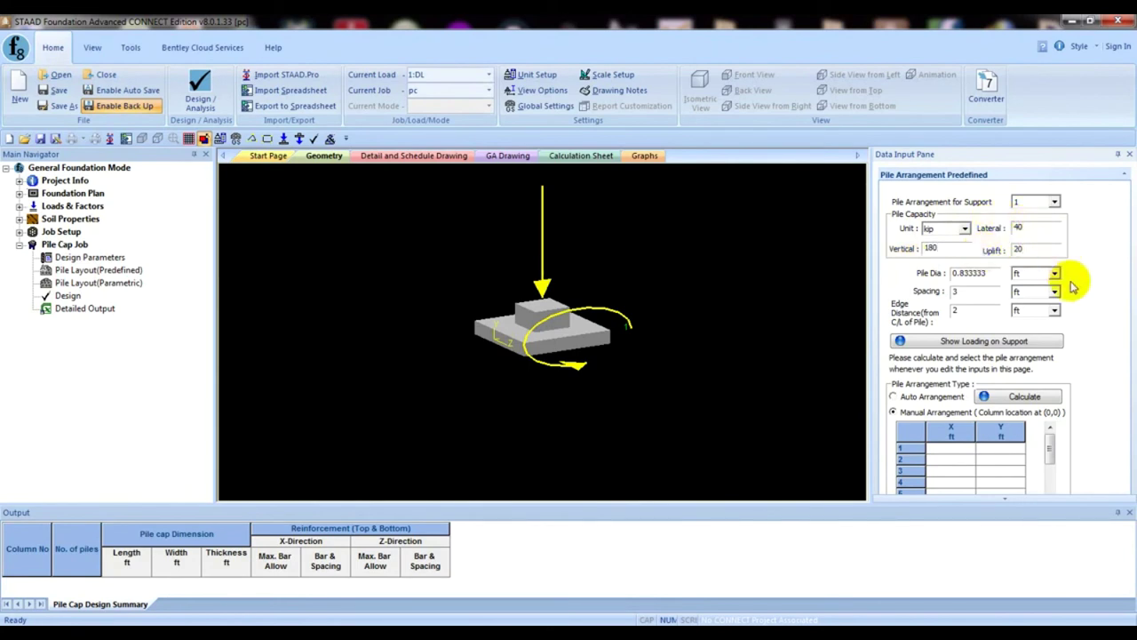
left_click(1019, 229)
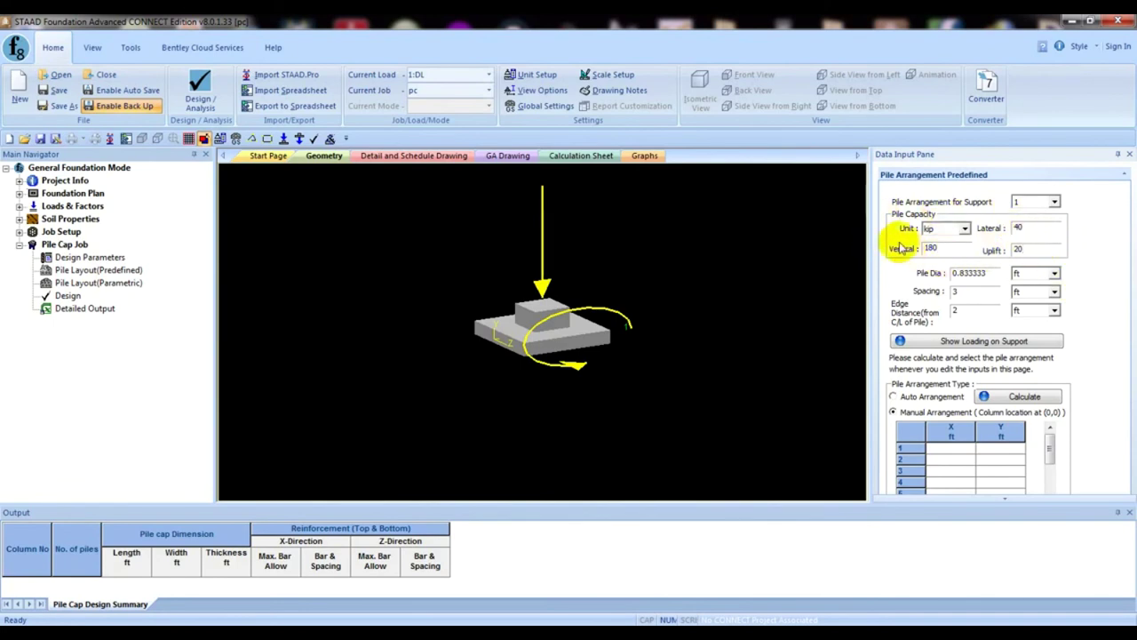
mouse_move(484, 222)
left_mouse_down()
mouse_move(512, 357)
mouse_move(609, 424)
mouse_move(585, 388)
left_mouse_up()
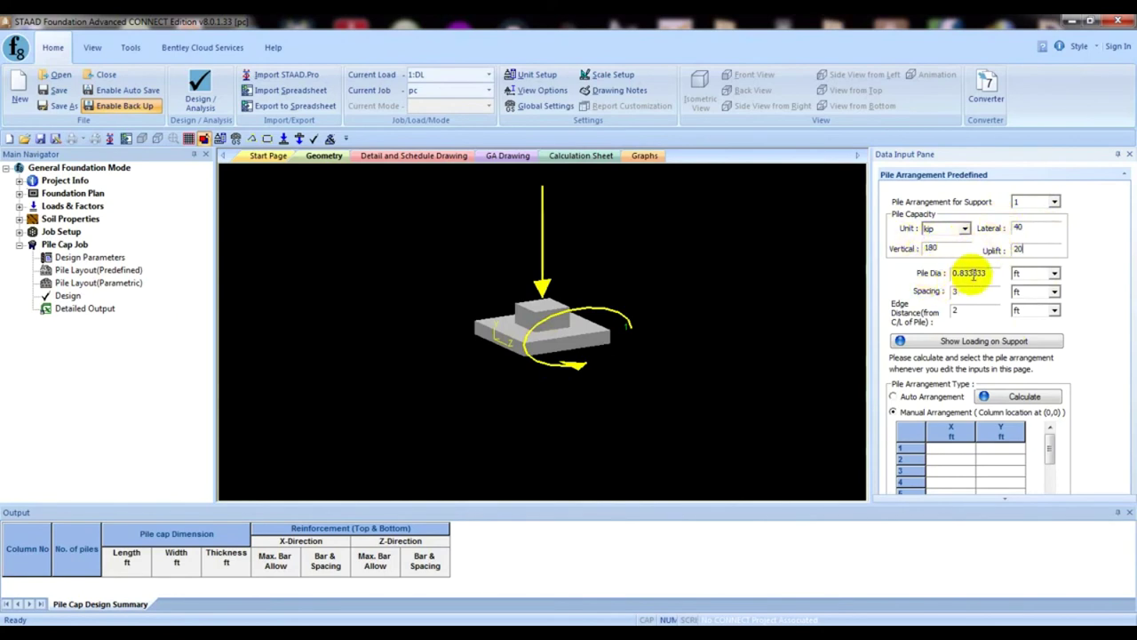
Switch the pile diameter's unit to inches and set the diameter to 20 in
left_click_drag(995, 274, 924, 276)
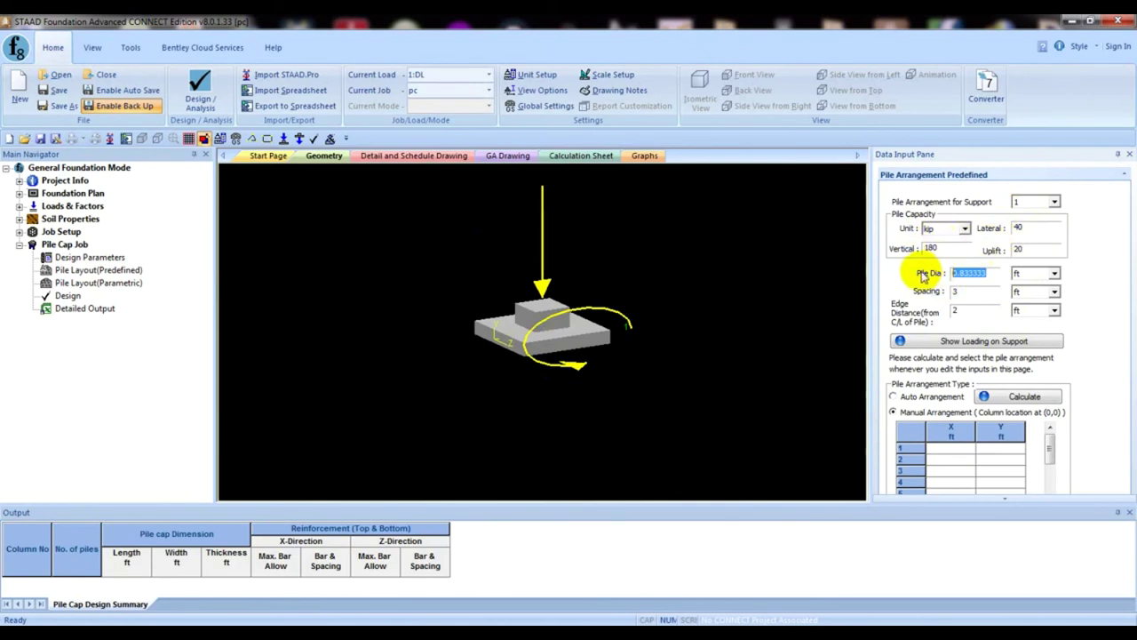
type("1")
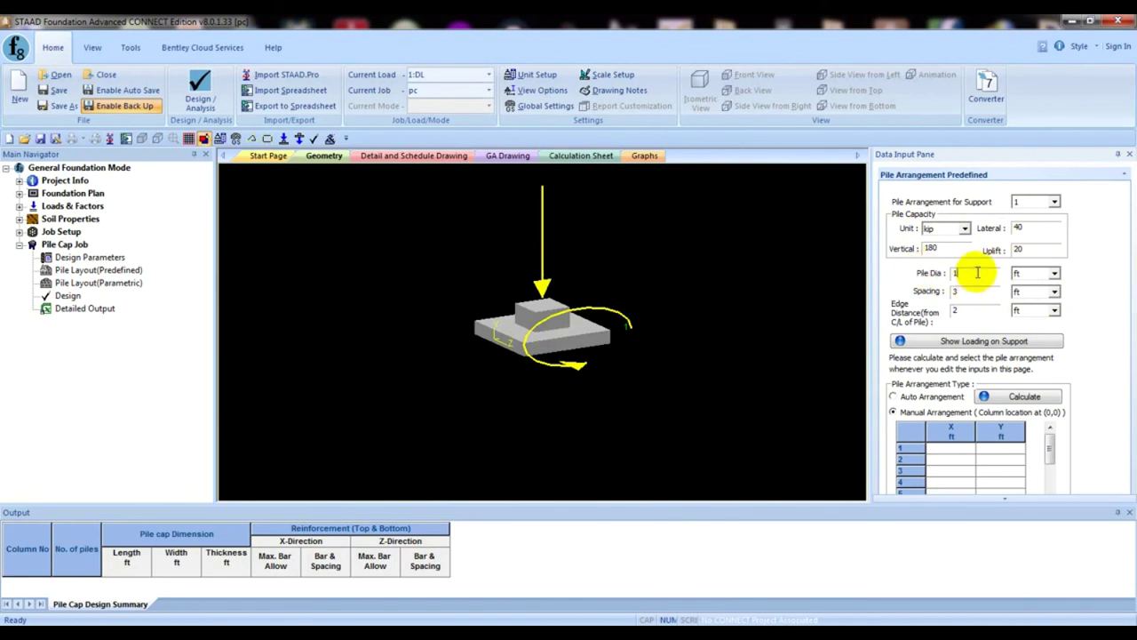
double_click(955, 273)
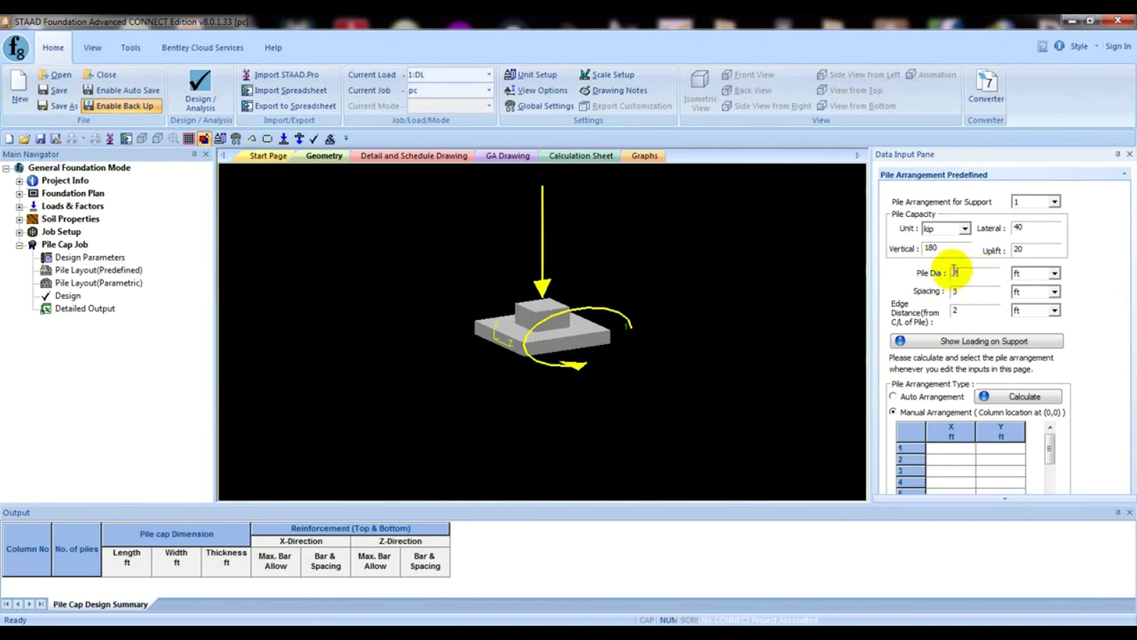
type("2")
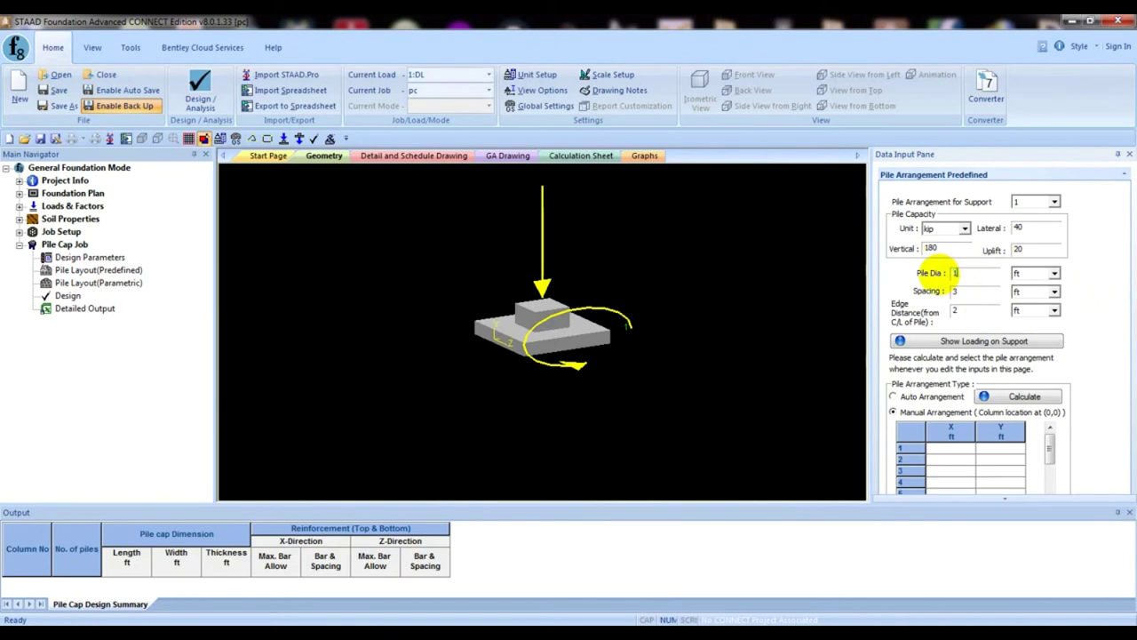
left_click_drag(967, 275, 934, 265)
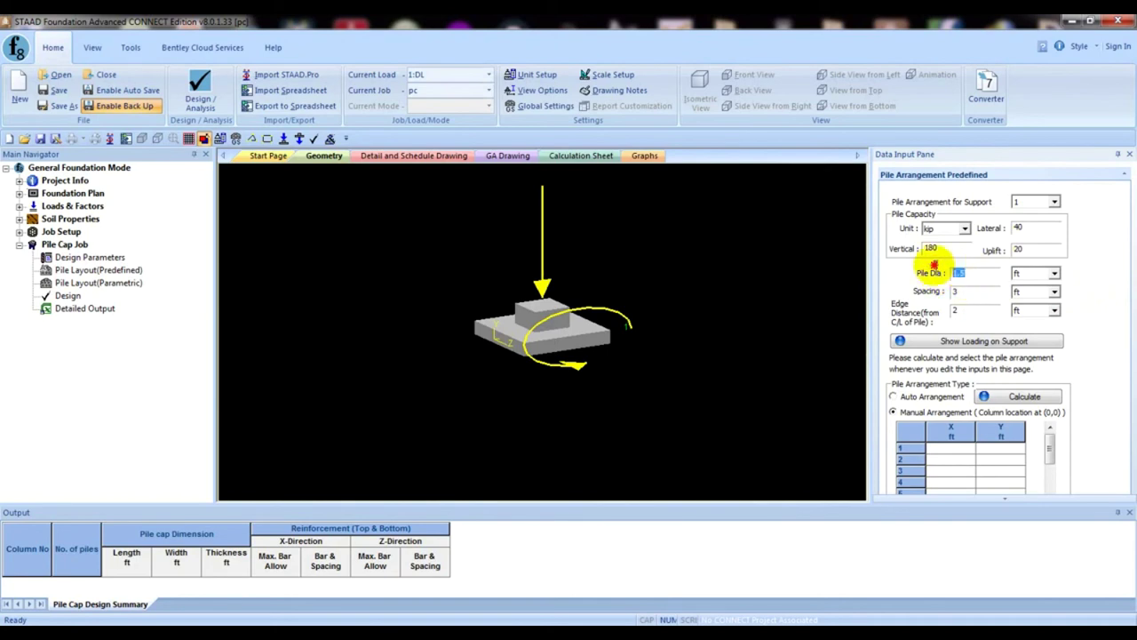
left_click(1035, 273)
left_click(1032, 296)
left_click(964, 276)
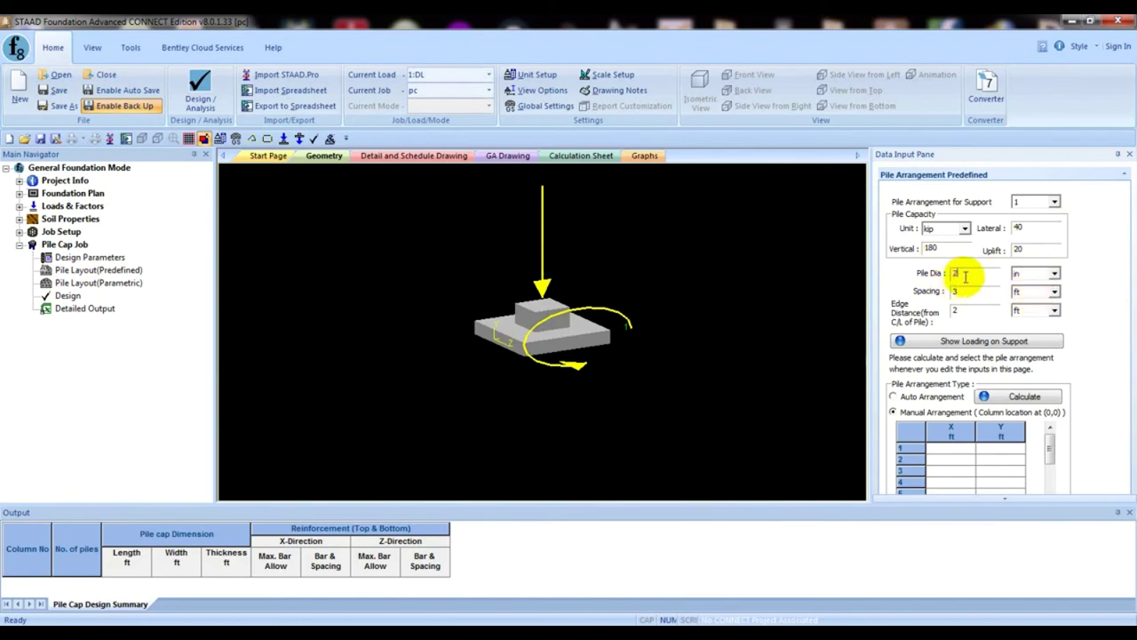
Set the pile spacing to 60 in, changing its unit to inches
left_click(970, 294)
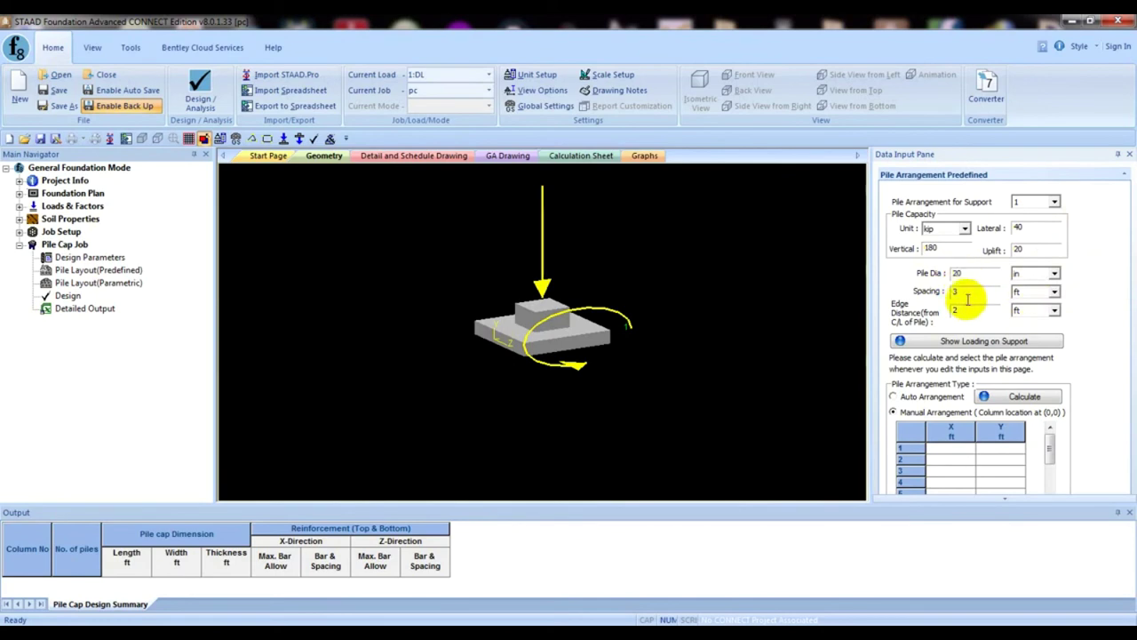
left_click_drag(986, 294, 904, 285)
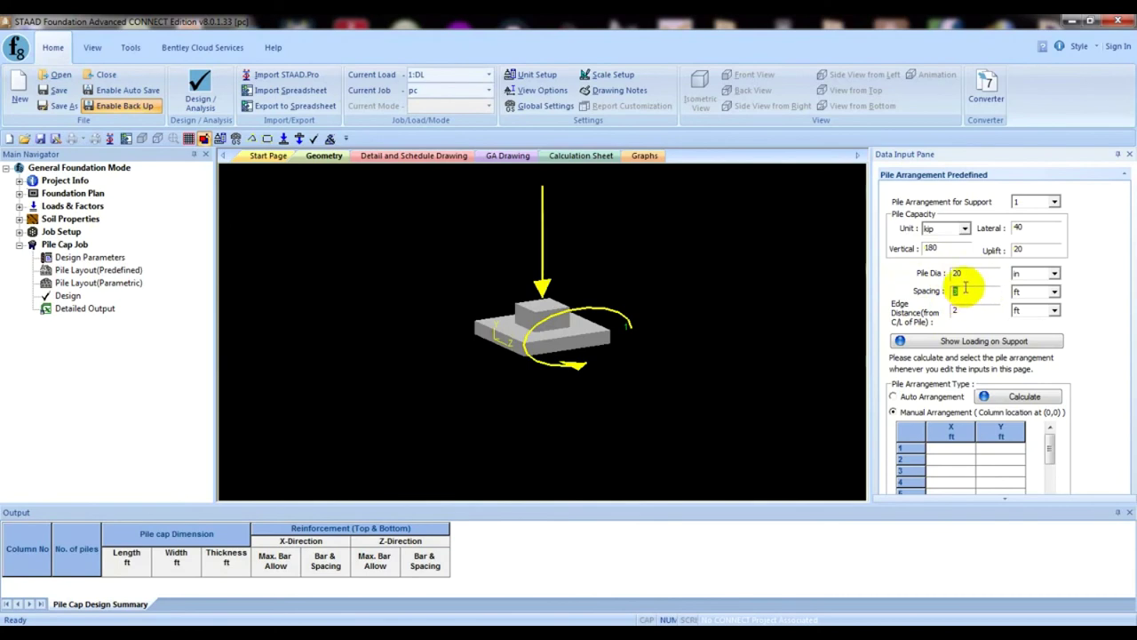
left_click(1035, 292)
left_click(1023, 324)
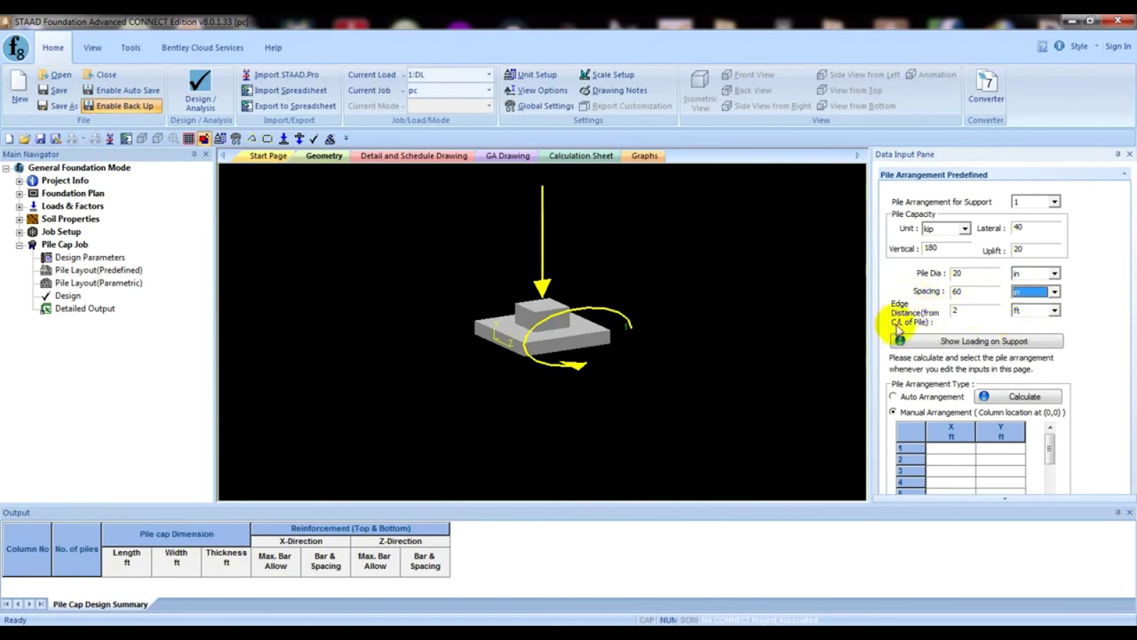
Set the edge distance from the pile centreline to 20 in, changing its unit to inches
left_click(968, 311)
double_click(975, 310)
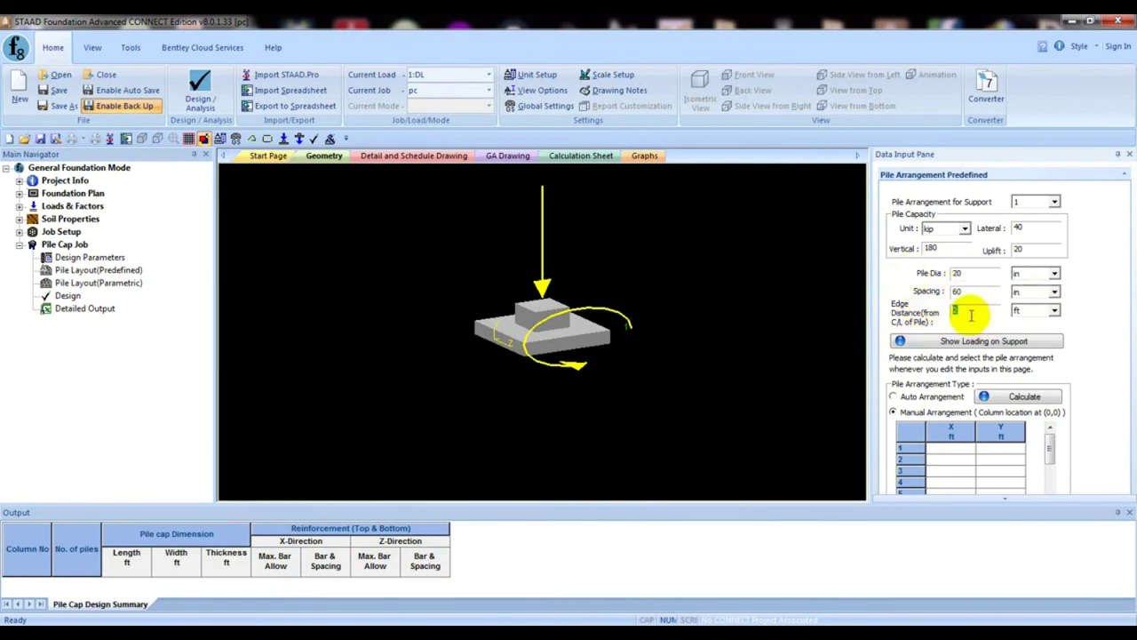
left_click(1019, 310)
left_click(1024, 342)
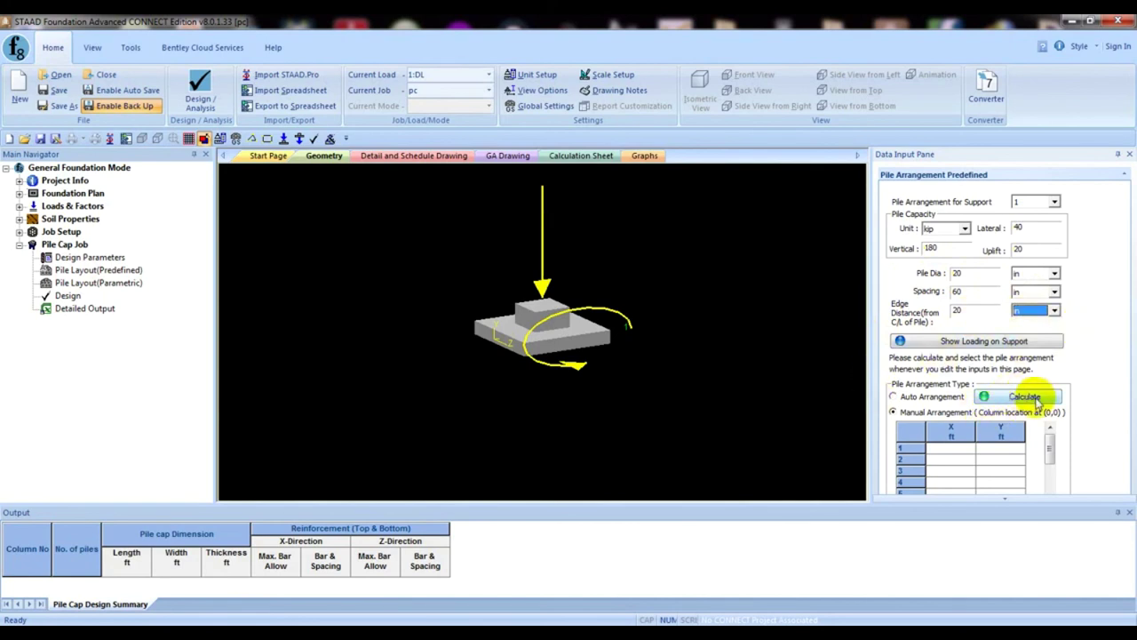
Review the load table for the support, calculate the possible pile arrangements and dismiss them without choosing one
left_click(981, 344)
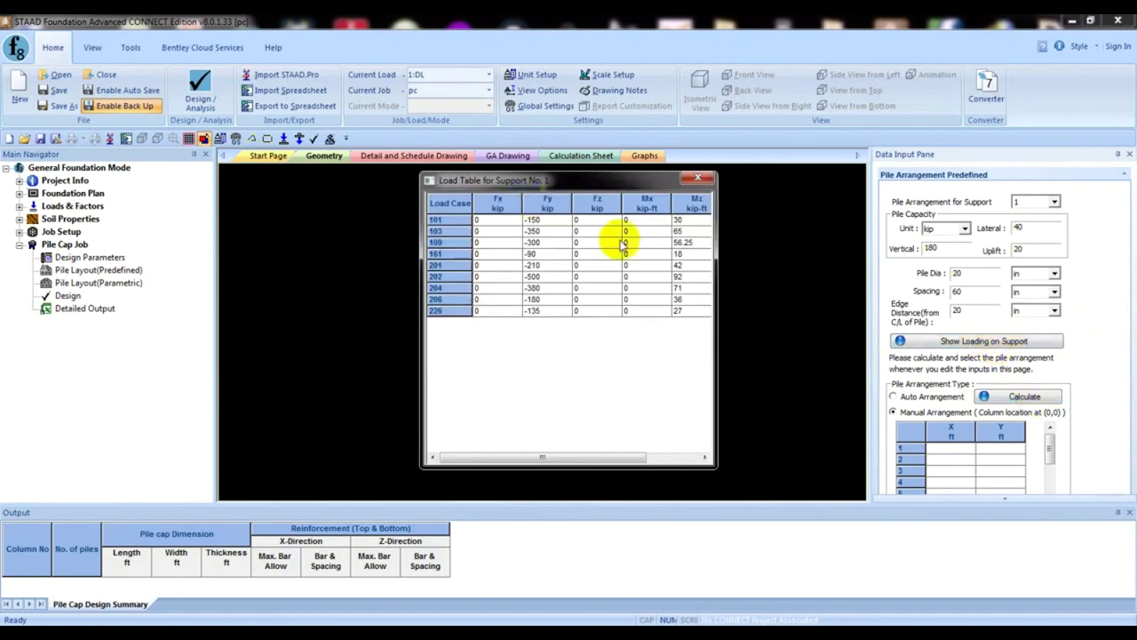
left_click(701, 180)
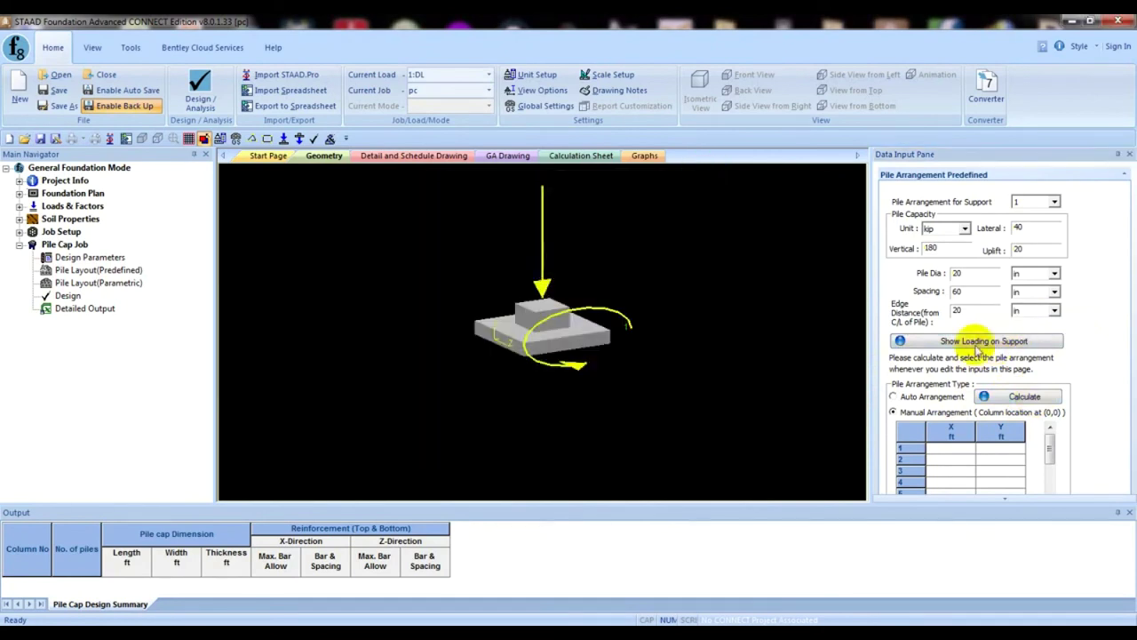
left_click(1022, 396)
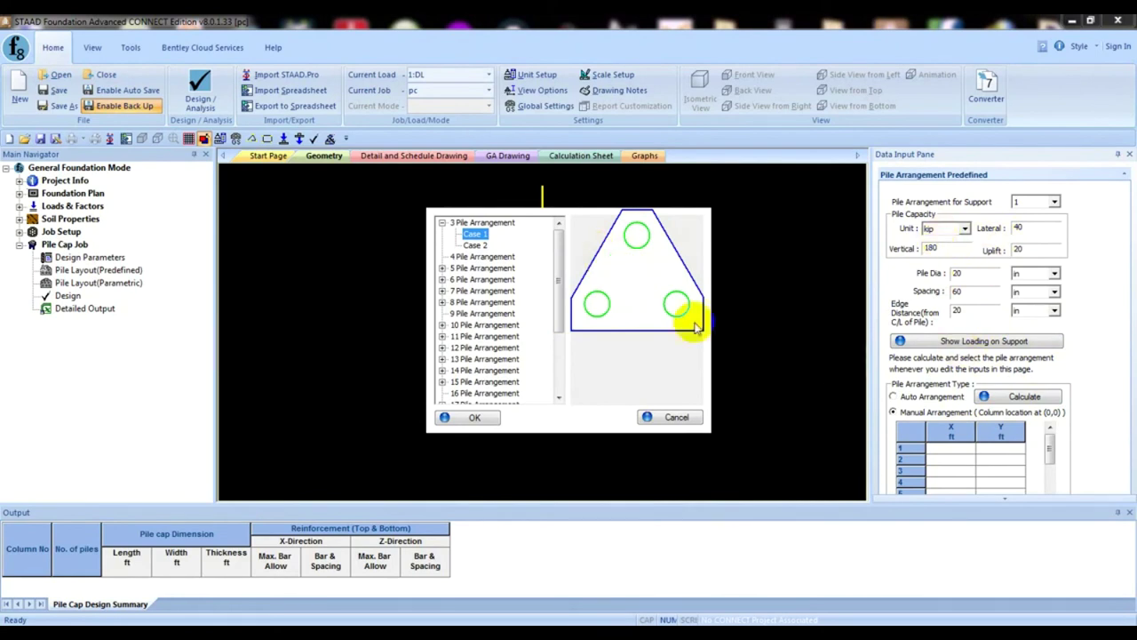
left_click(668, 418)
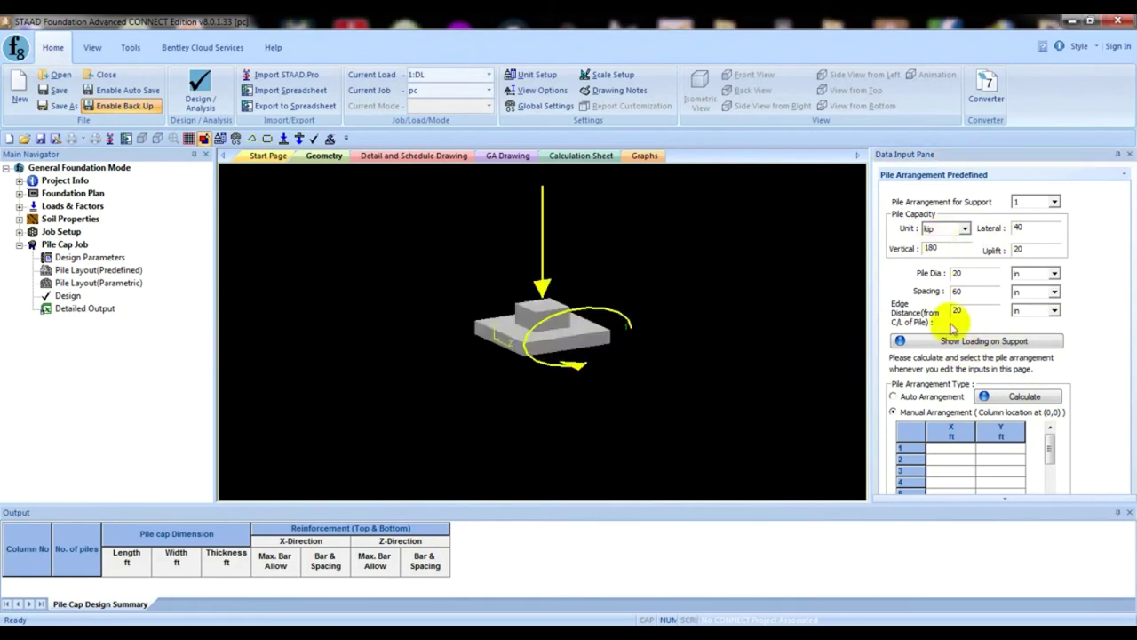
Try a vertical pile capacity of 280 kip, calculate the arrangements and dismiss the proposals
left_click(943, 247)
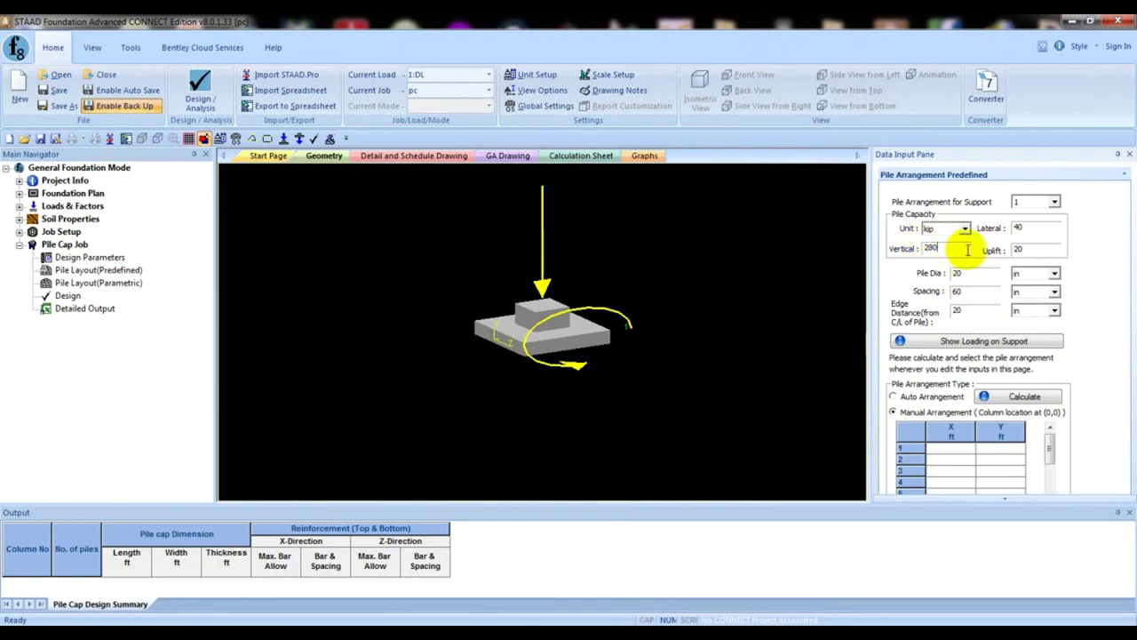
left_click(1015, 400)
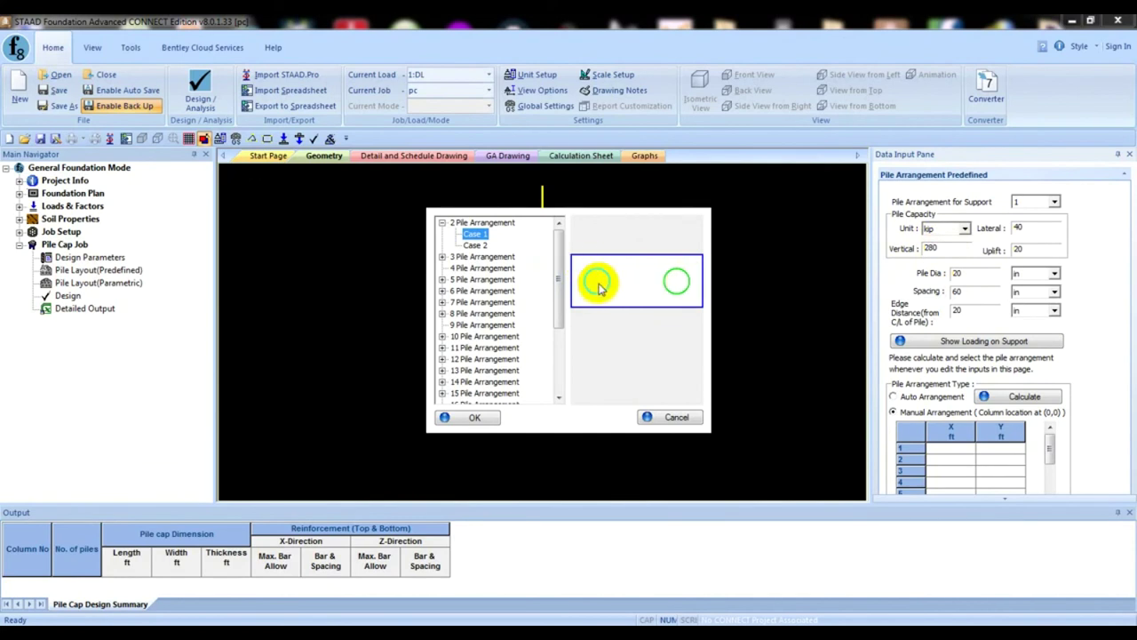
left_click(668, 417)
Set the vertical pile capacity to 80 kip and the lateral to 20 kip, calculate the arrangements and dismiss the proposals
double_click(940, 247)
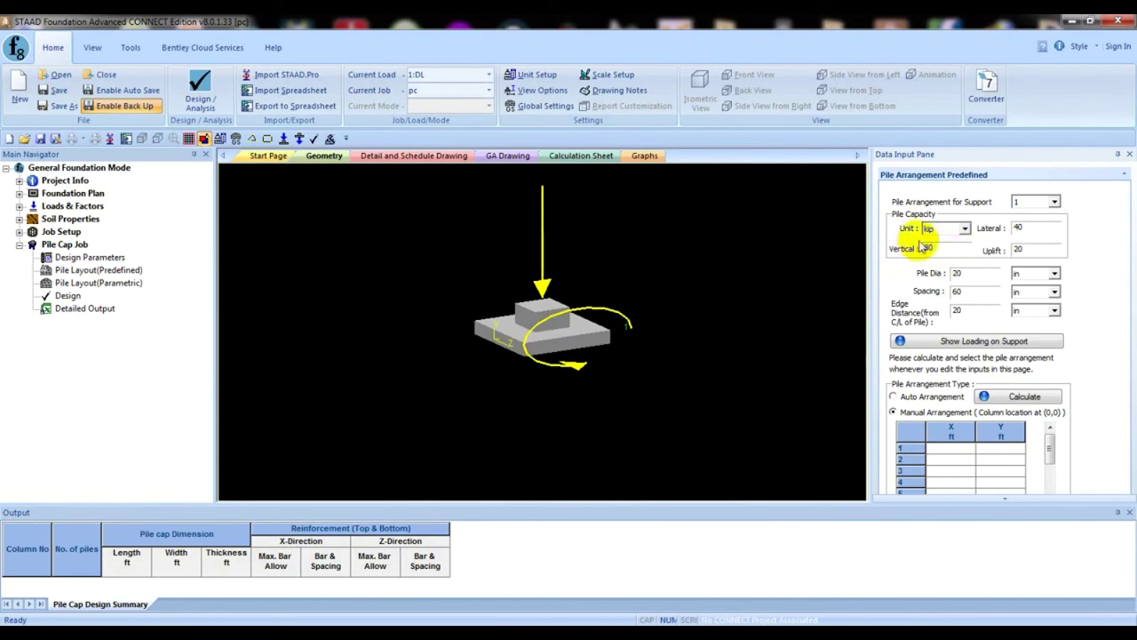
left_click(1018, 228)
double_click(1018, 229)
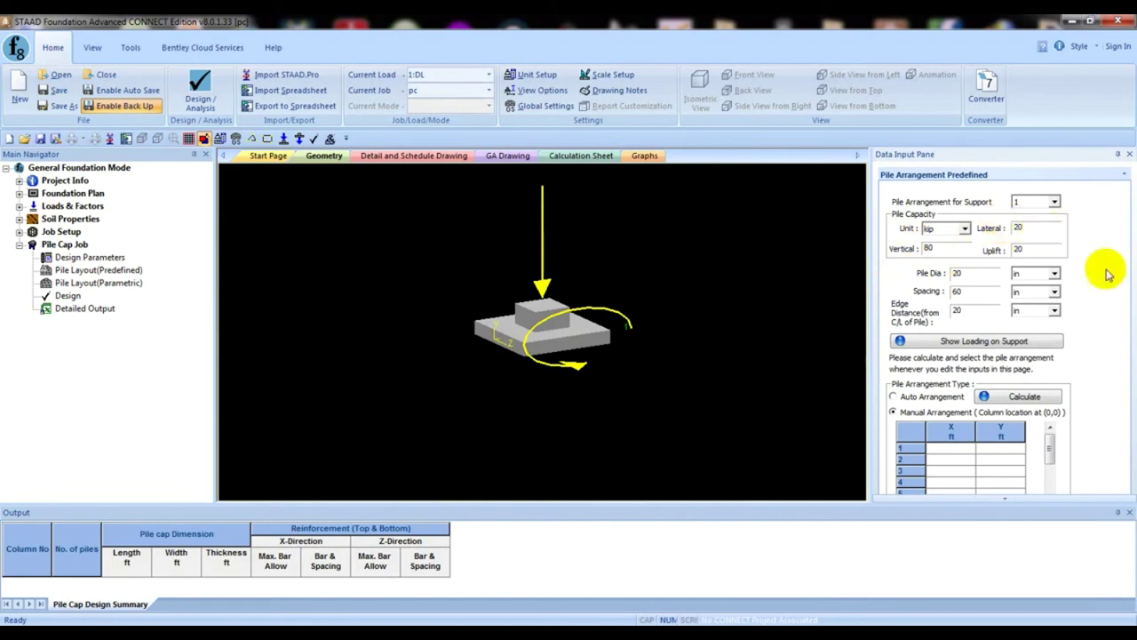
left_click(1027, 397)
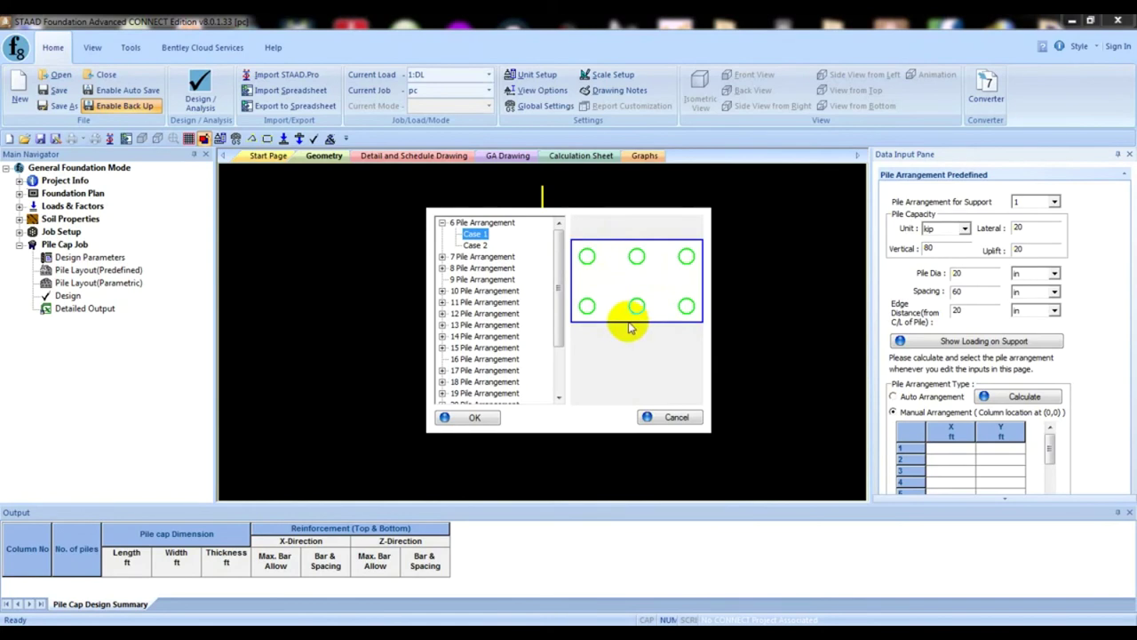
left_click(670, 417)
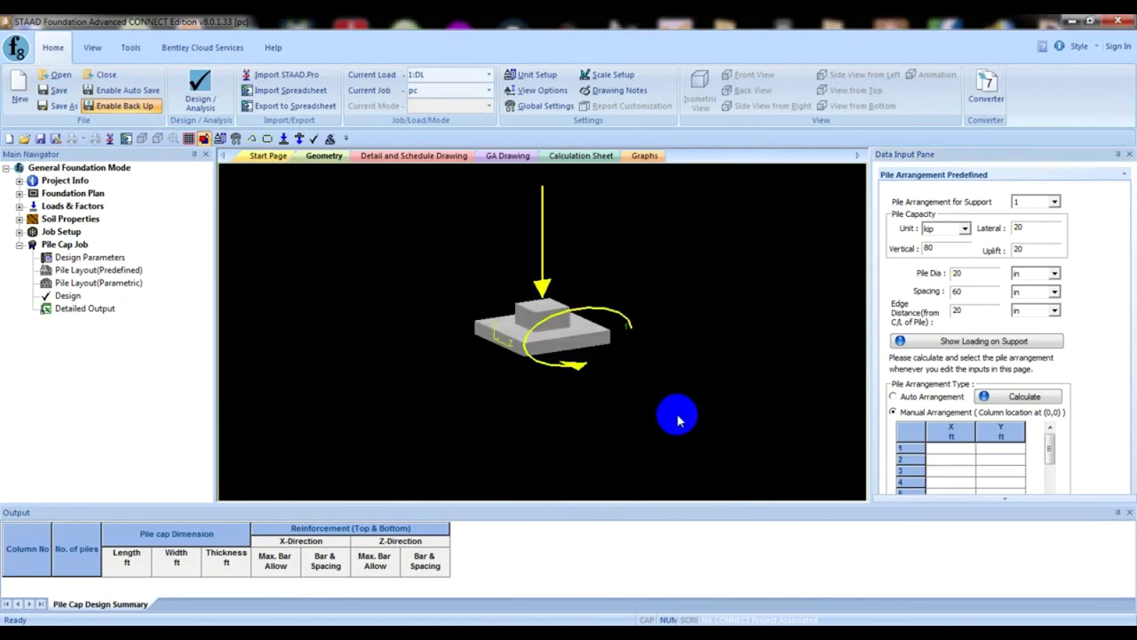
Set the vertical pile capacity to 180 kip and the lateral capacity to 40 kip
left_click_drag(945, 253, 876, 252)
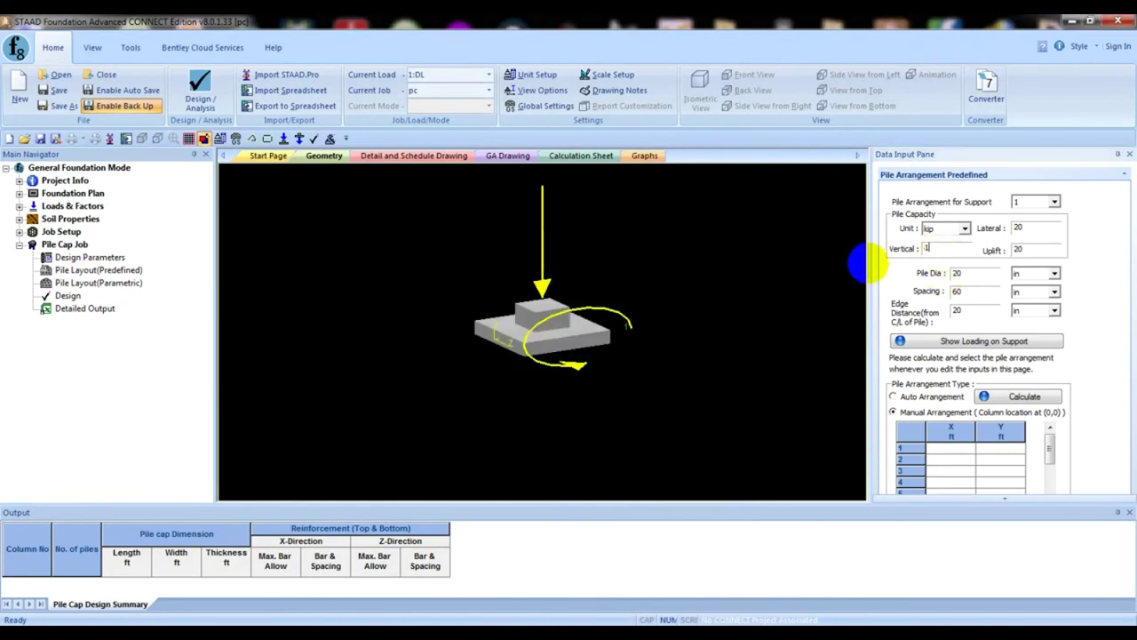
type("180")
left_click_drag(1038, 227, 977, 228)
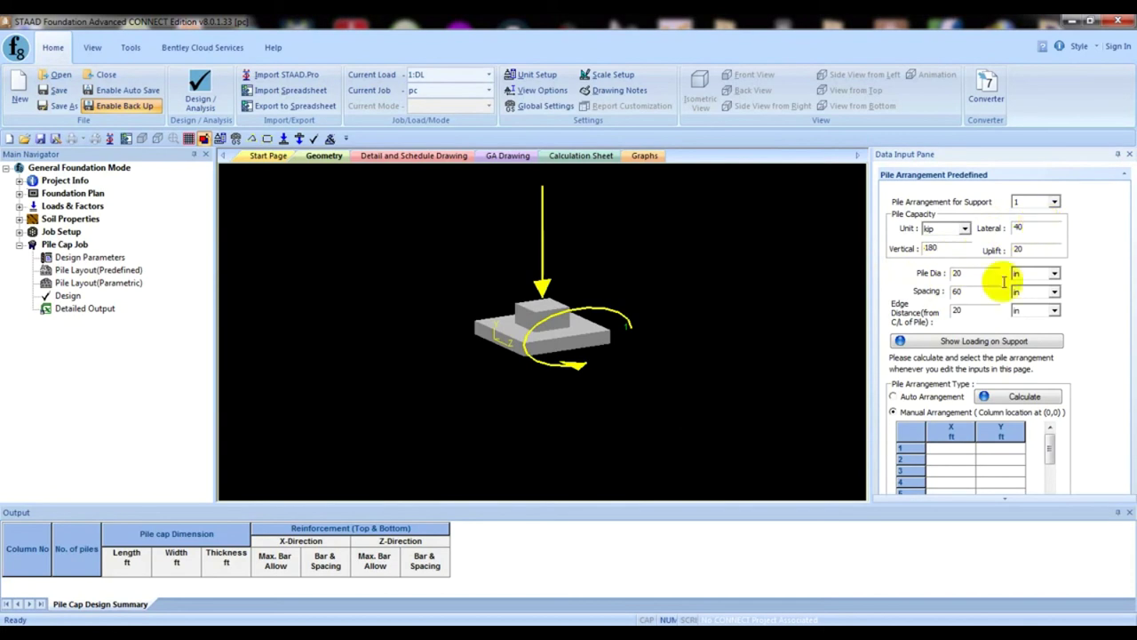
Calculate the pile arrangements, apply Case 1 of the 3 pile arrangement to the support and run the design
left_click(1016, 395)
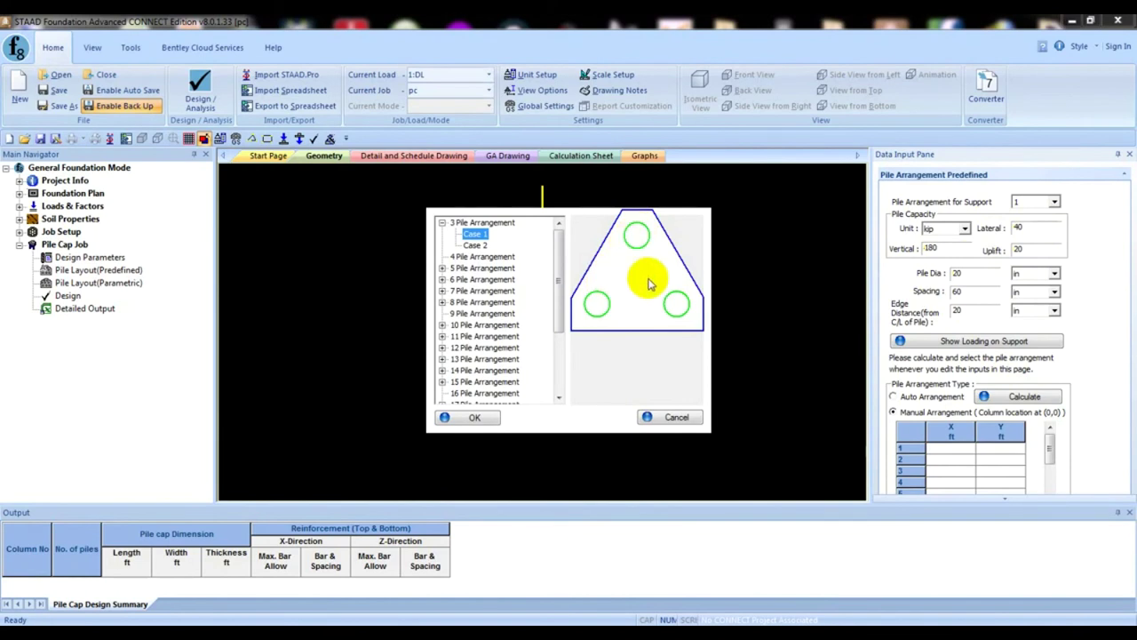
left_click(477, 245)
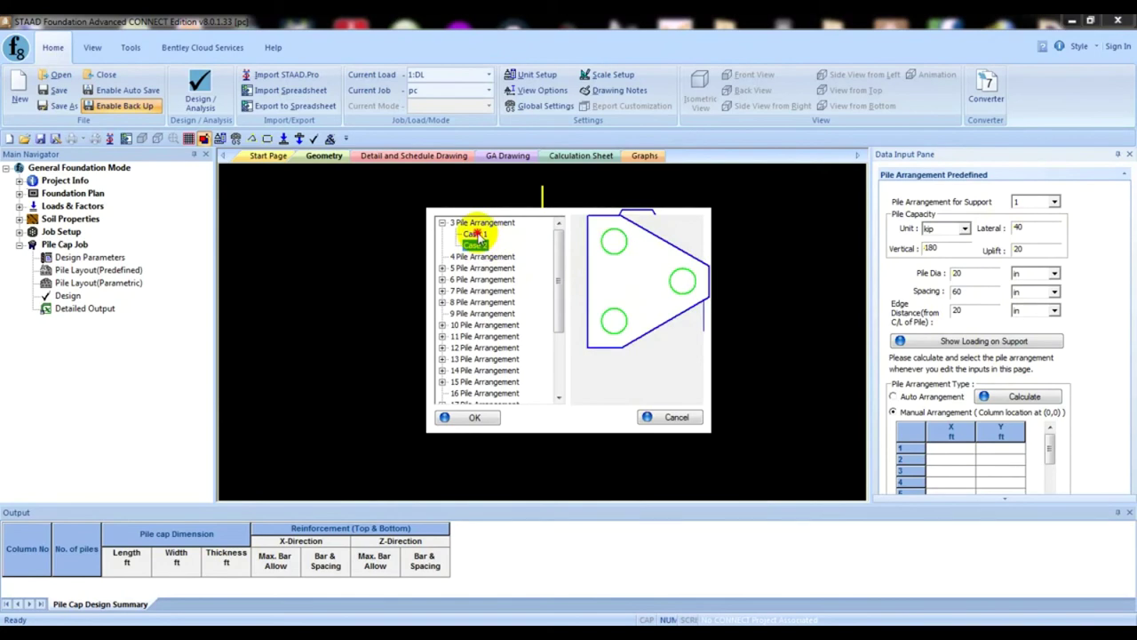
left_click(477, 234)
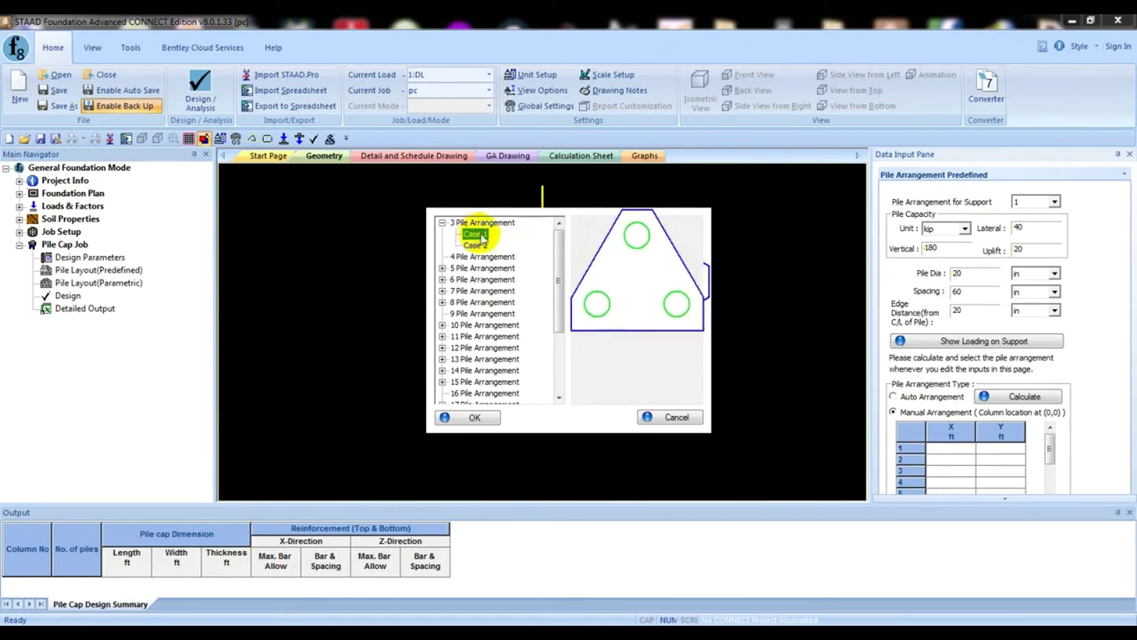
left_click(474, 419)
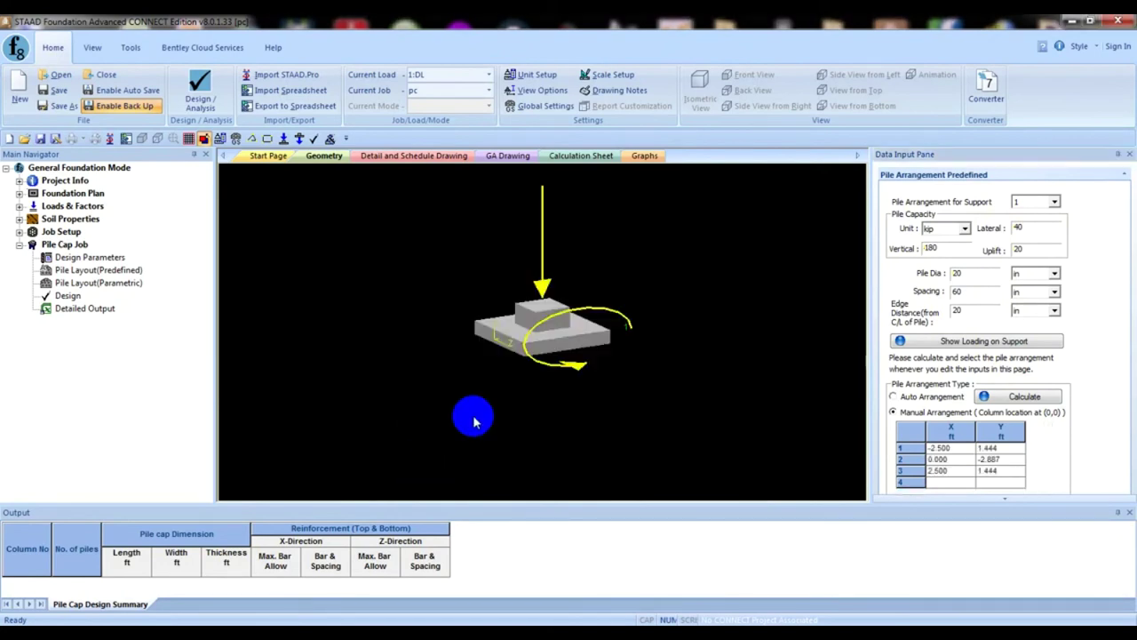
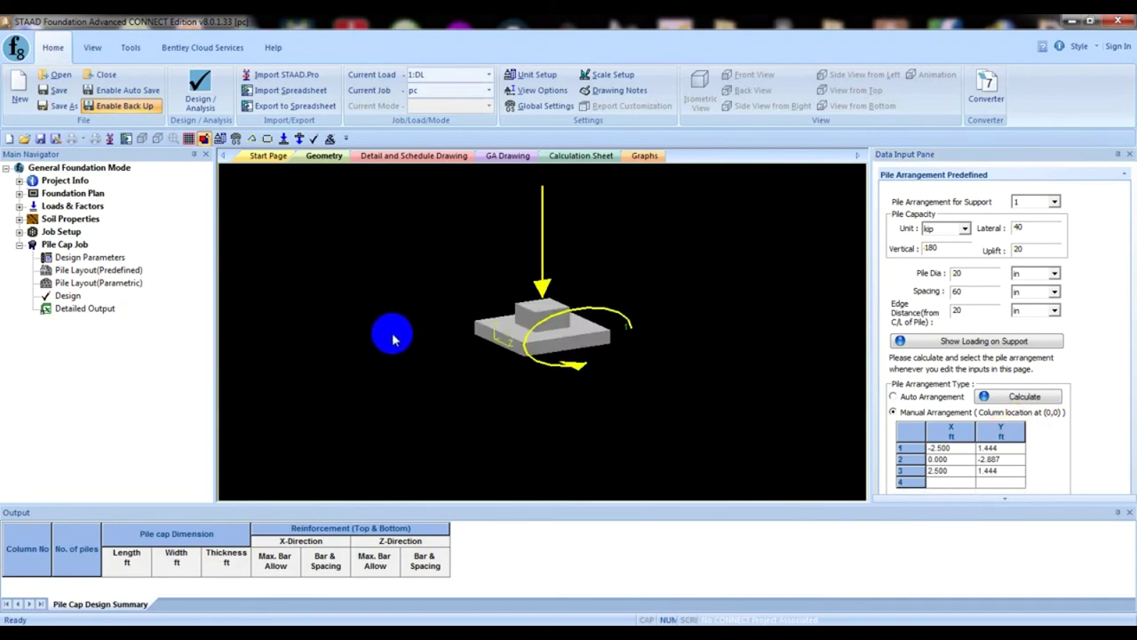
left_click(207, 91)
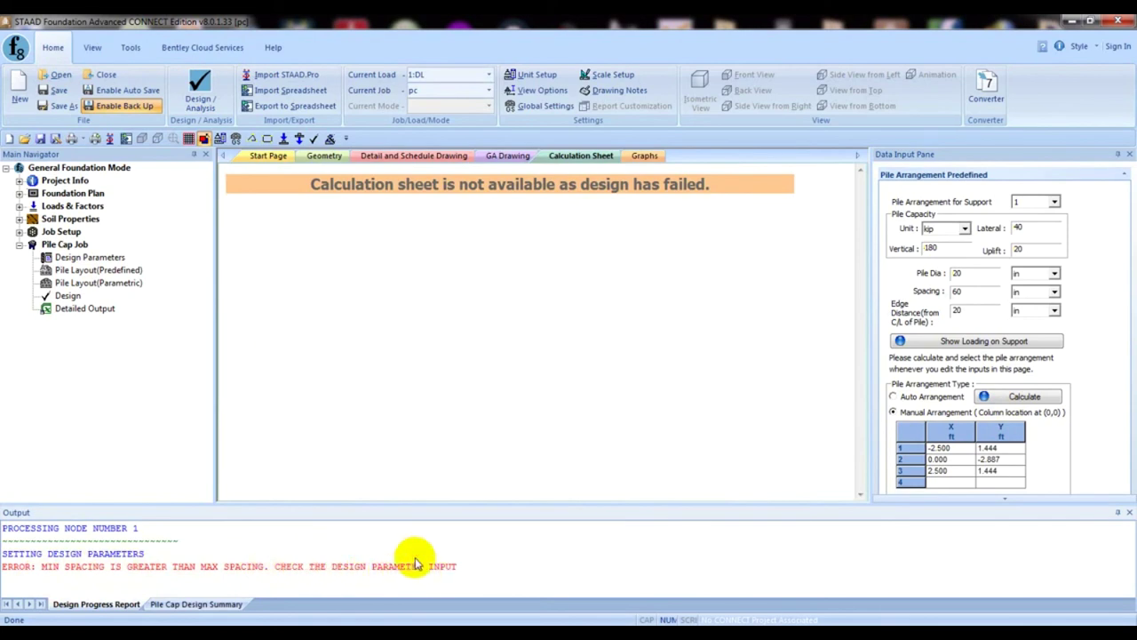
Set the maximum bar spacing to 10 in in the pile cap design parameters and rerun the design
left_click(93, 258)
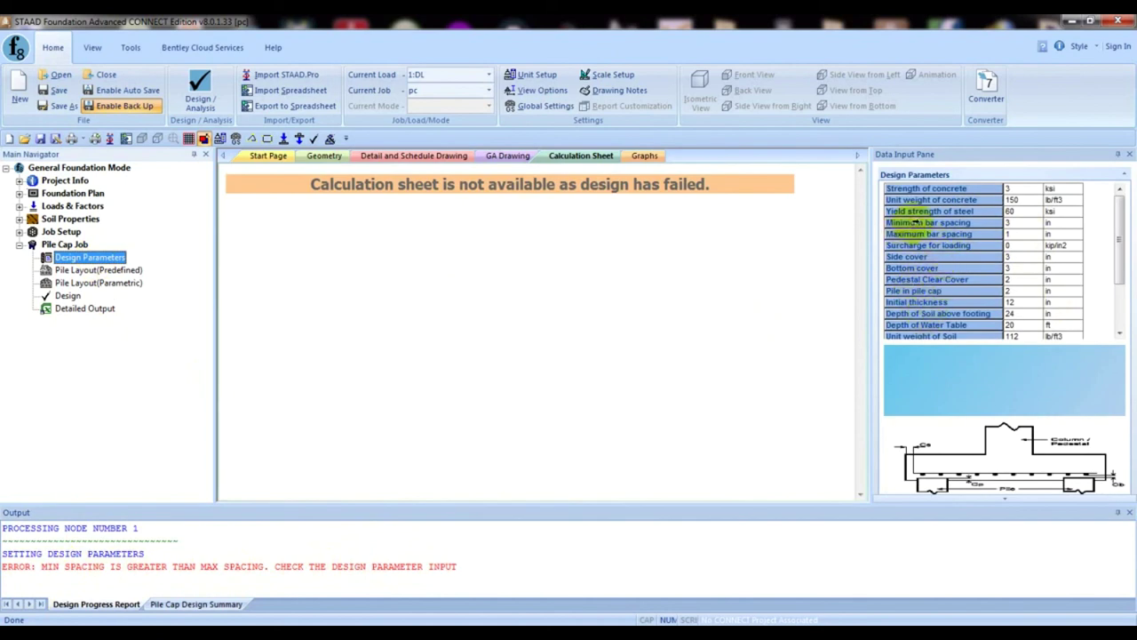
left_click(1021, 235)
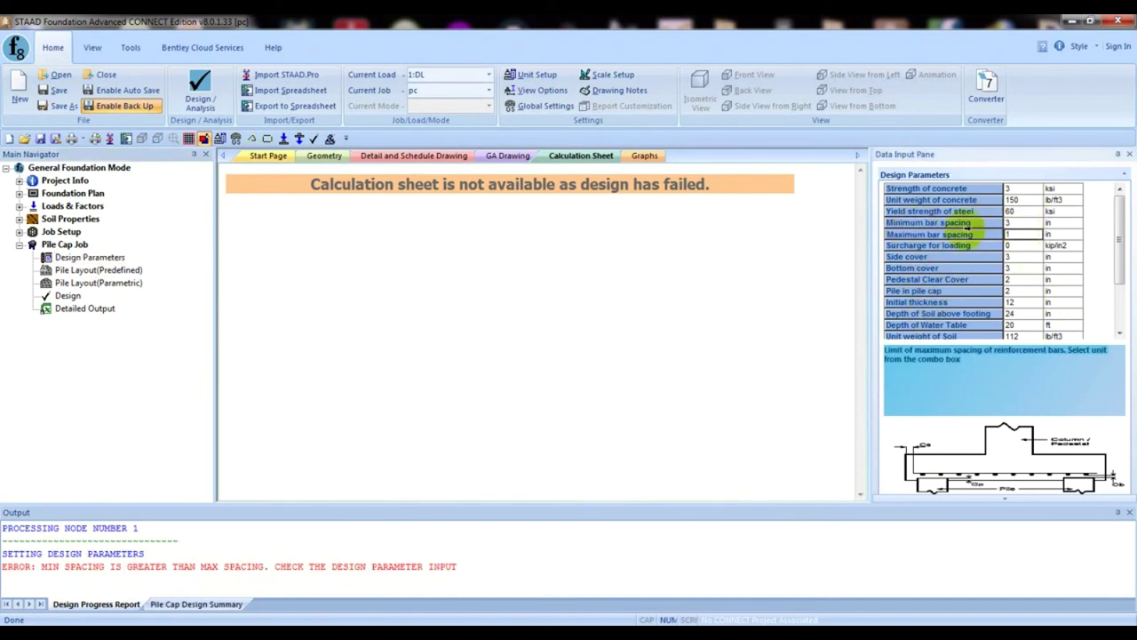
left_click(1007, 224)
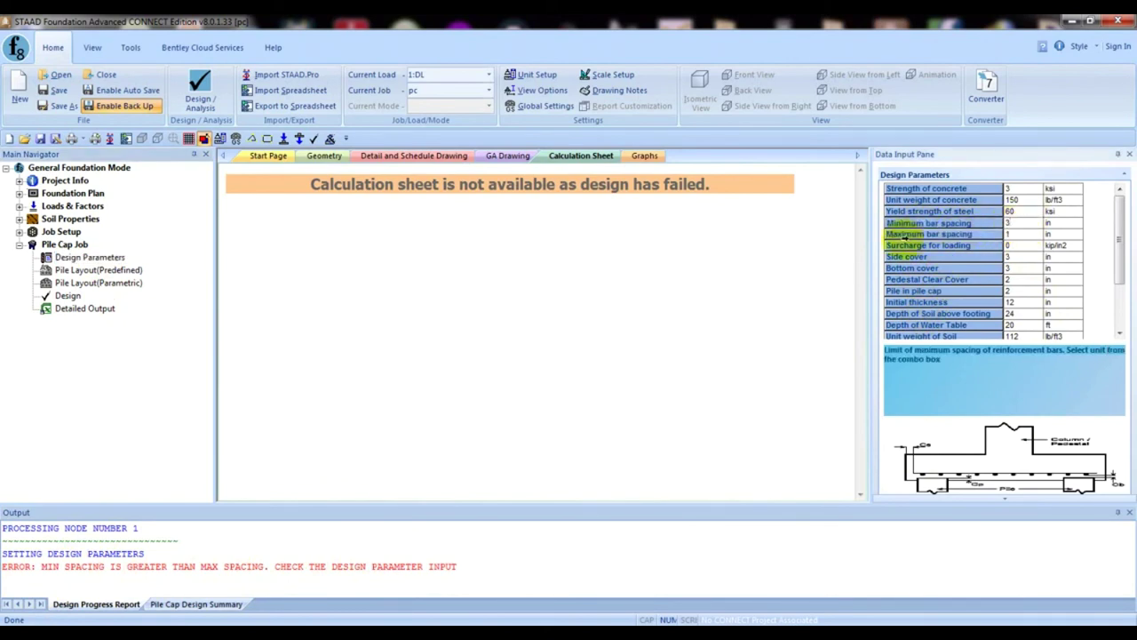
left_click(1016, 235)
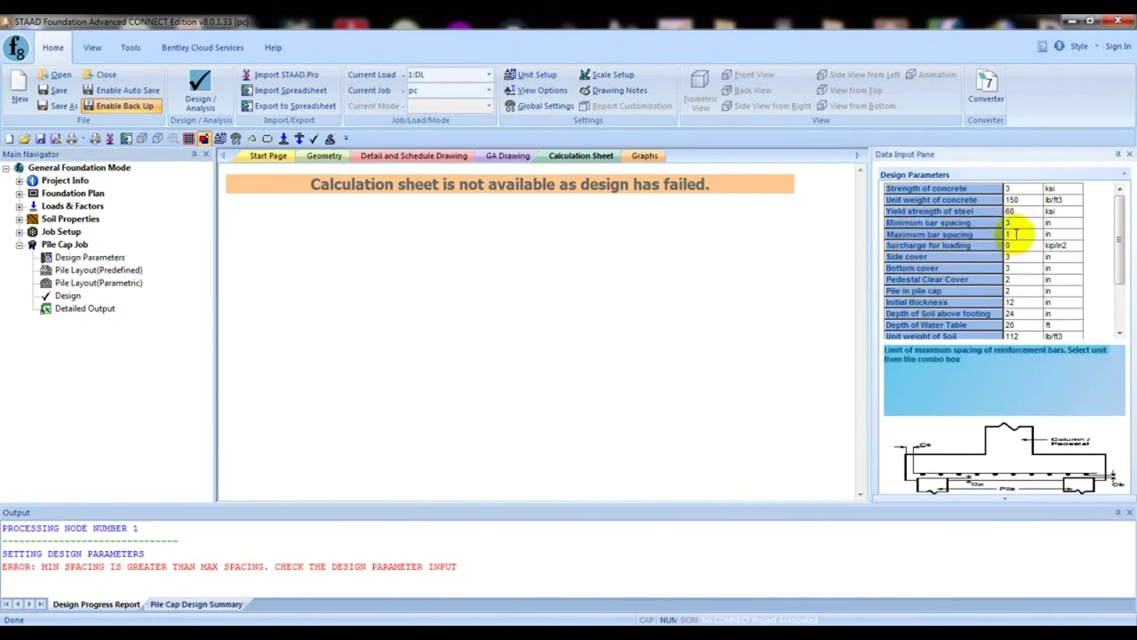
type("0")
left_click(723, 345)
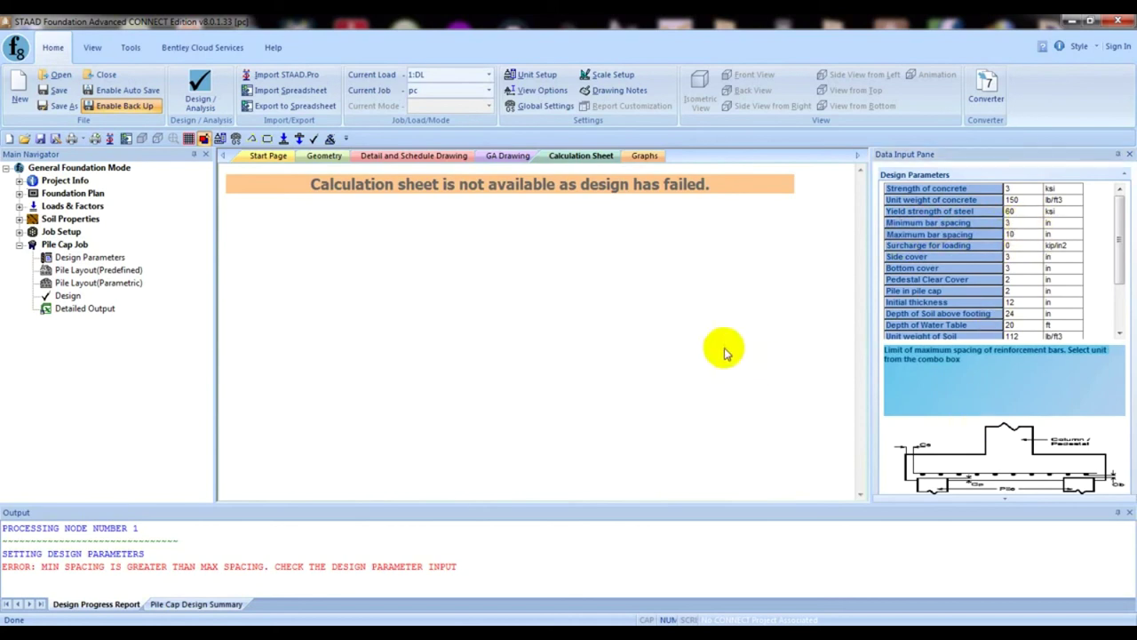
left_click(195, 93)
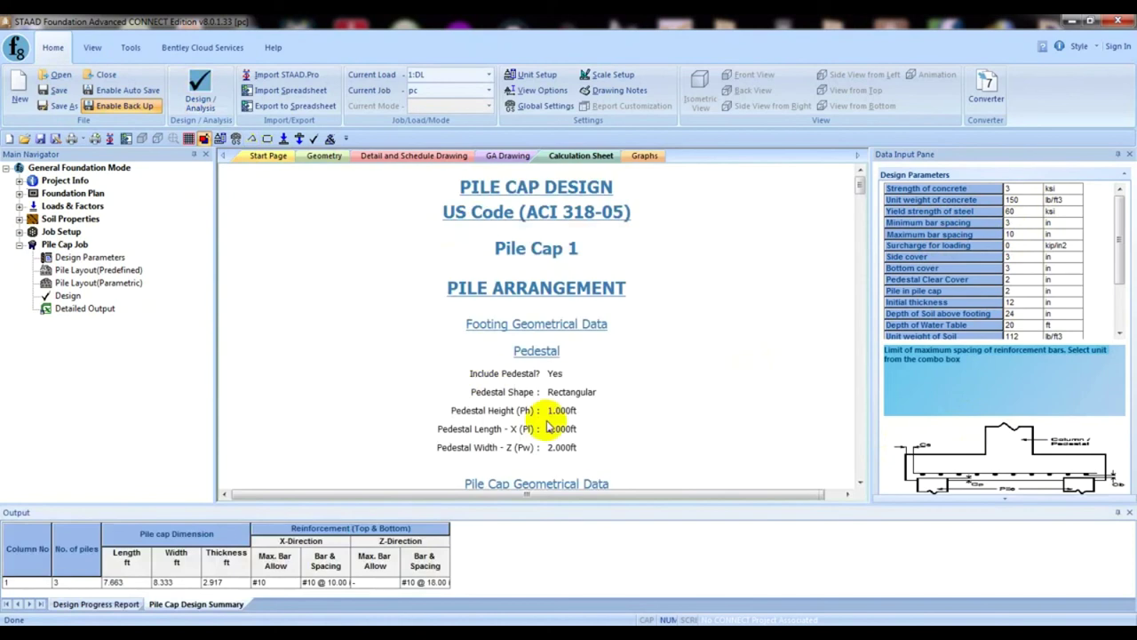
Widen the calculation sheet and examine its load case table and the depth note under the pile cap design calculation
left_click_drag(870, 312, 956, 311)
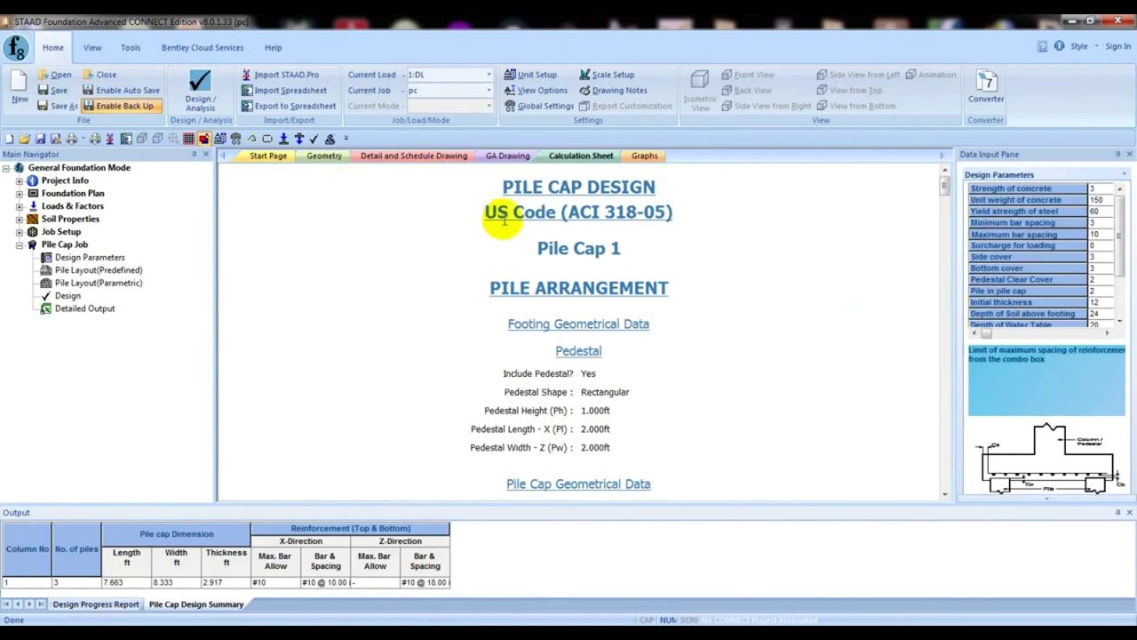
scroll(702, 333, "down", 8)
scroll(708, 332, "down", 10)
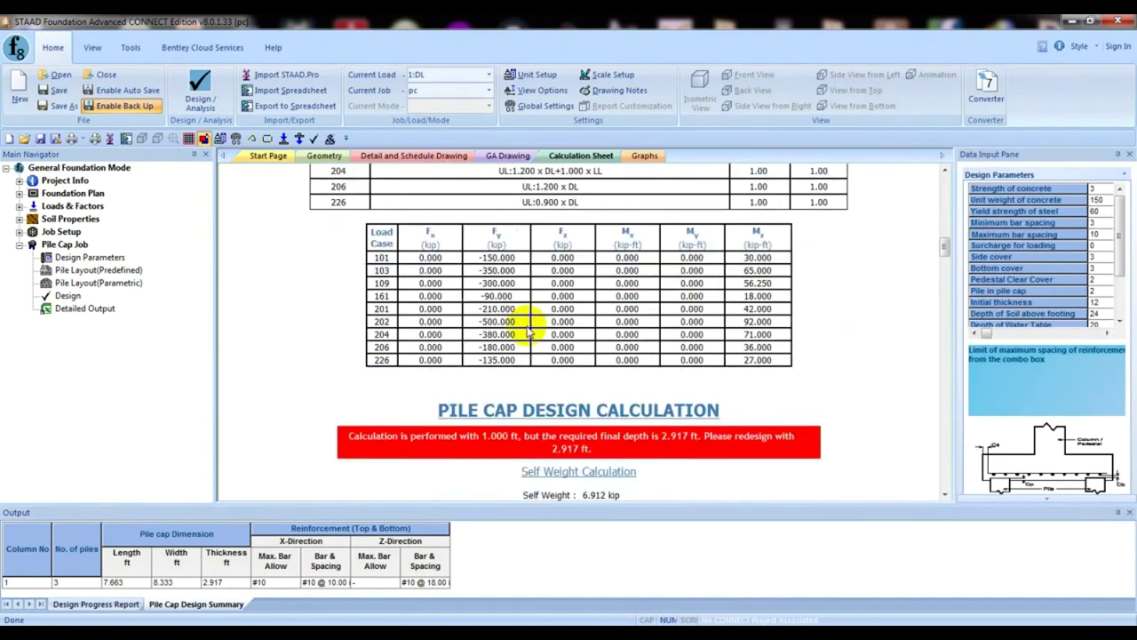
scroll(482, 249, "up", 3)
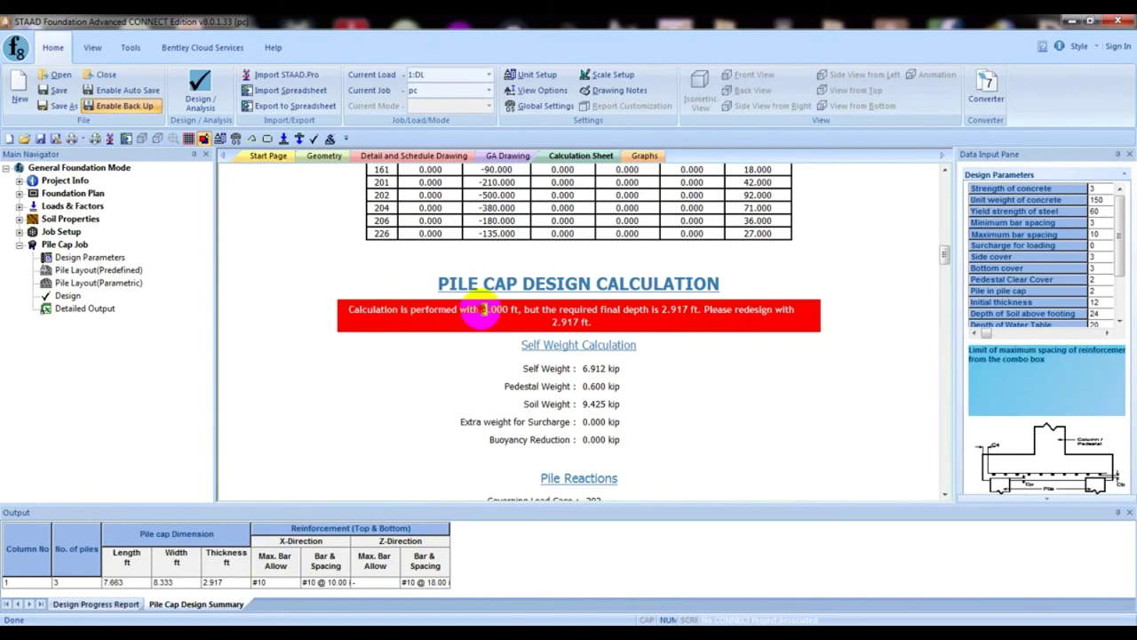
left_click_drag(483, 309, 513, 309)
left_click(514, 311)
left_click_drag(484, 309, 530, 309)
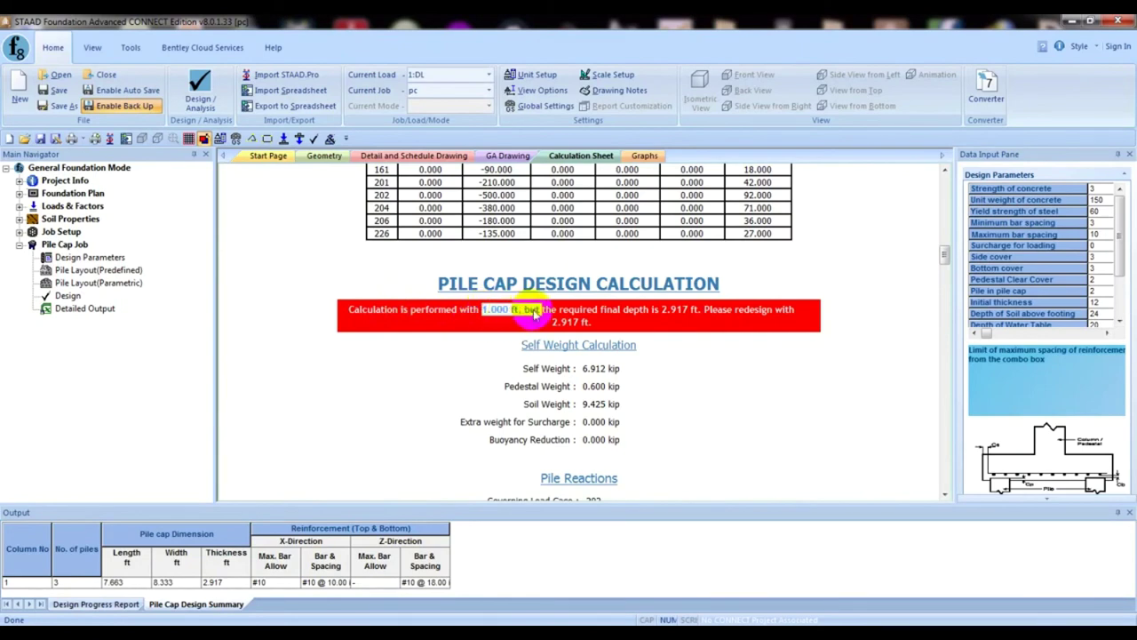
left_click(531, 313)
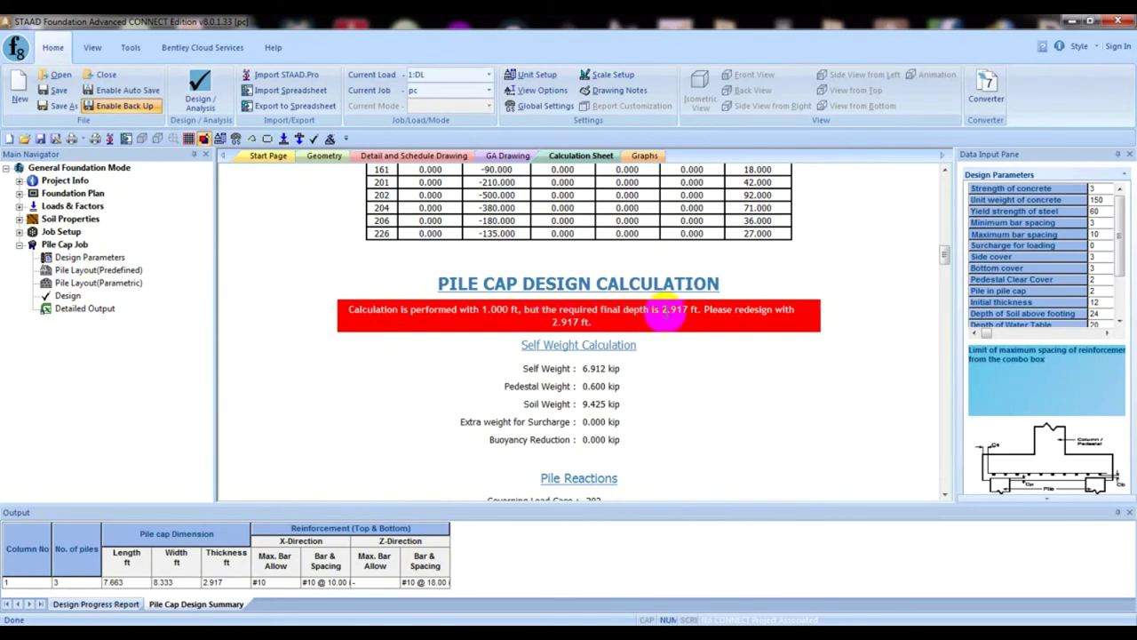
Examine the calculation sheet's punching shear check for corner piles and the remaining checks through to uni-axial bending
scroll(622, 336, "down", 10)
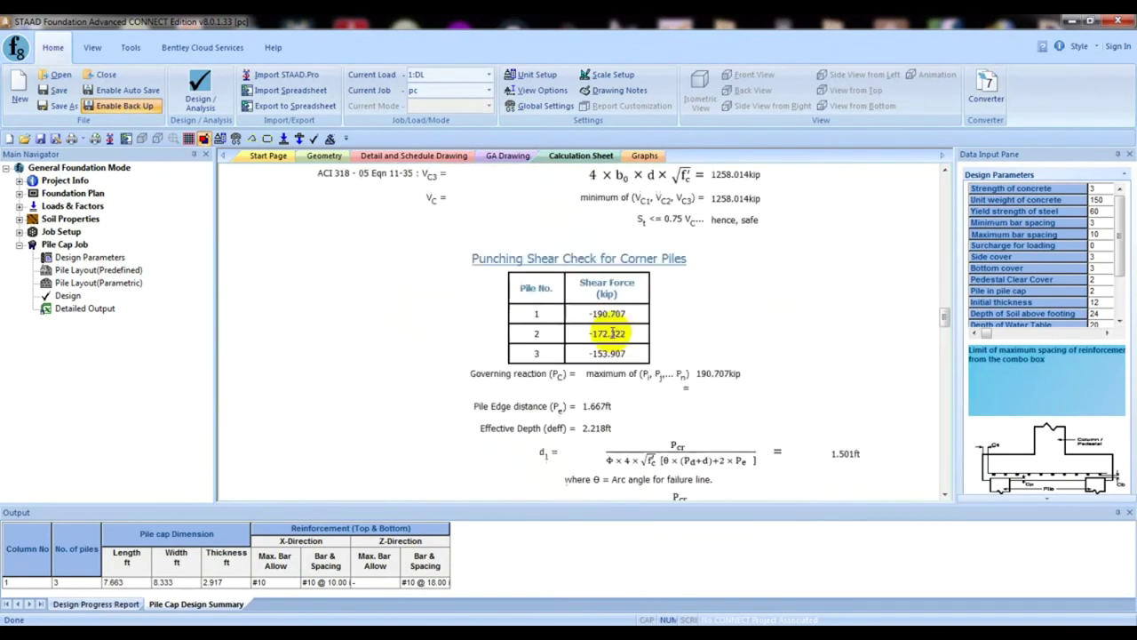
scroll(609, 333, "down", 5)
mouse_move(611, 333)
left_mouse_down()
mouse_move(526, 332)
mouse_move(664, 317)
mouse_move(597, 338)
left_mouse_up()
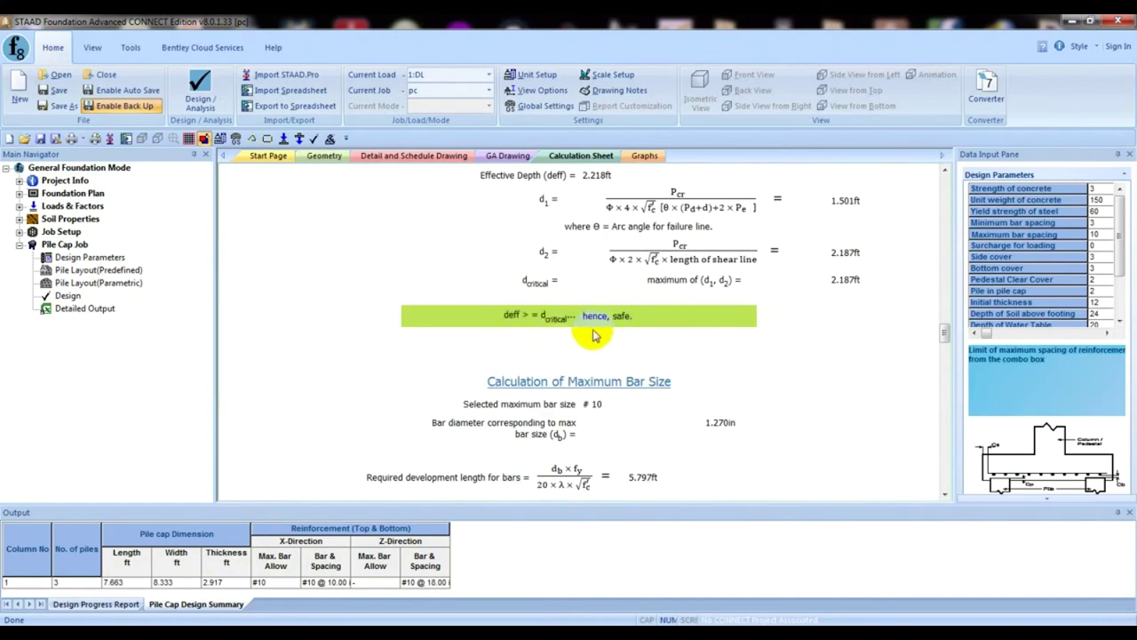
scroll(593, 335, "up", 20)
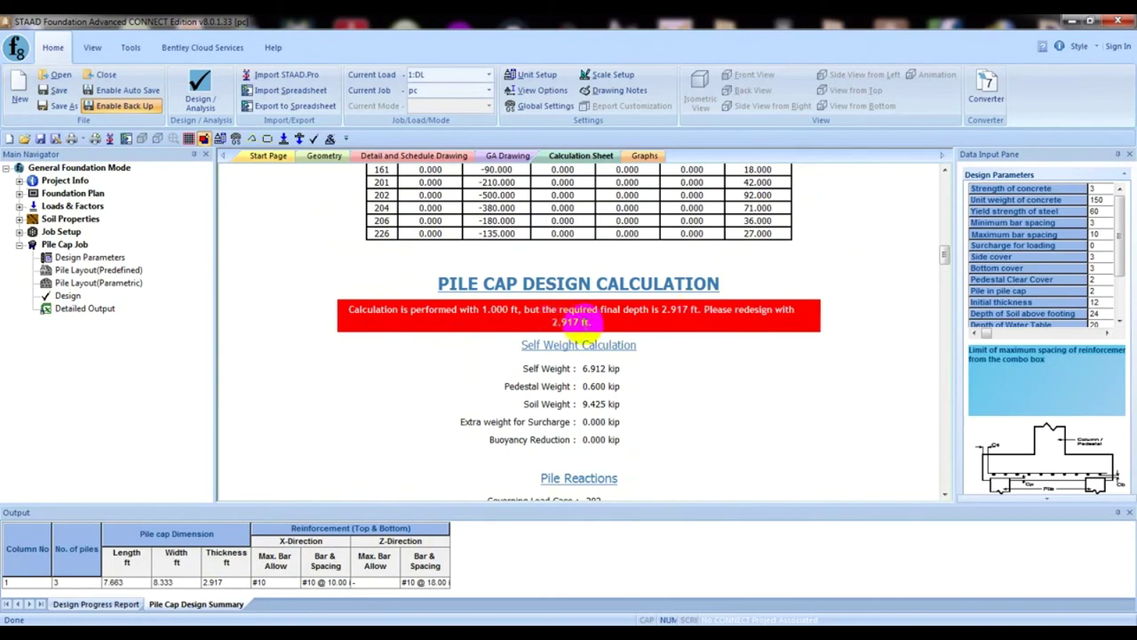
scroll(586, 338, "down", 15)
scroll(595, 360, "down", 10)
scroll(586, 342, "down", 15)
scroll(586, 338, "down", 10)
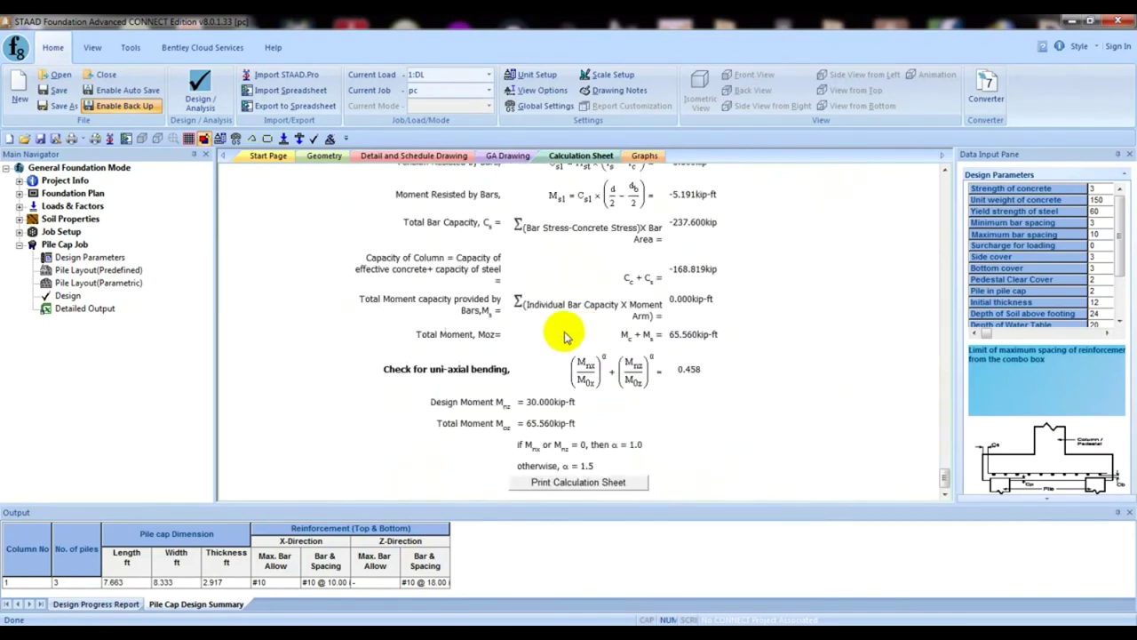
Show the detail drawing for footing 1 and examine the pile positions and dimensions in the GA plan
left_click(414, 156)
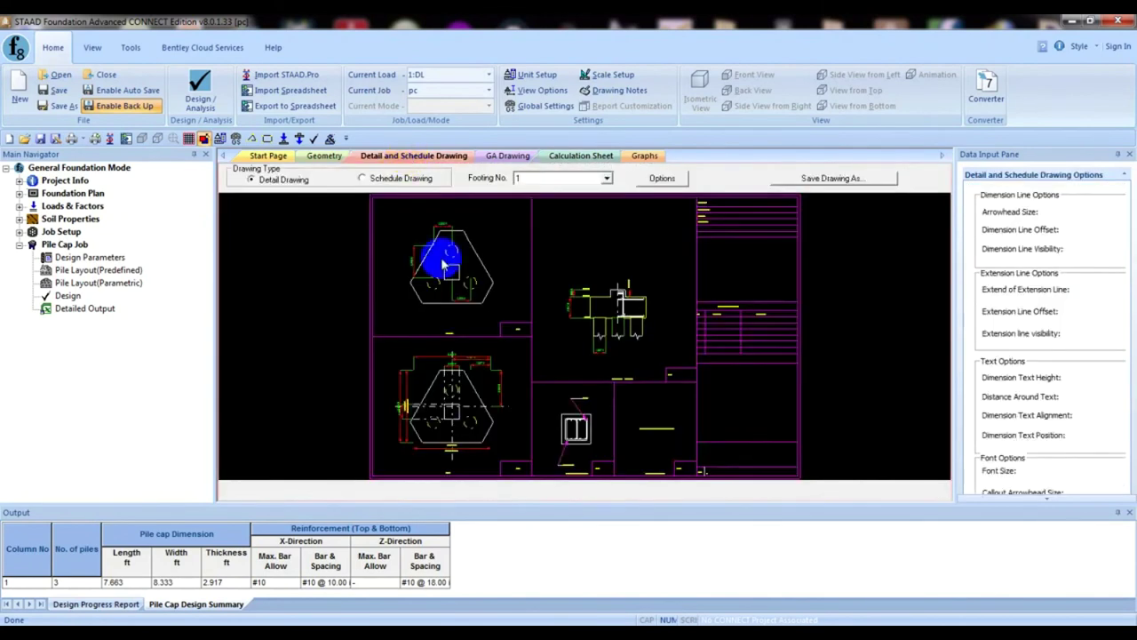
scroll(502, 267, "up", 3)
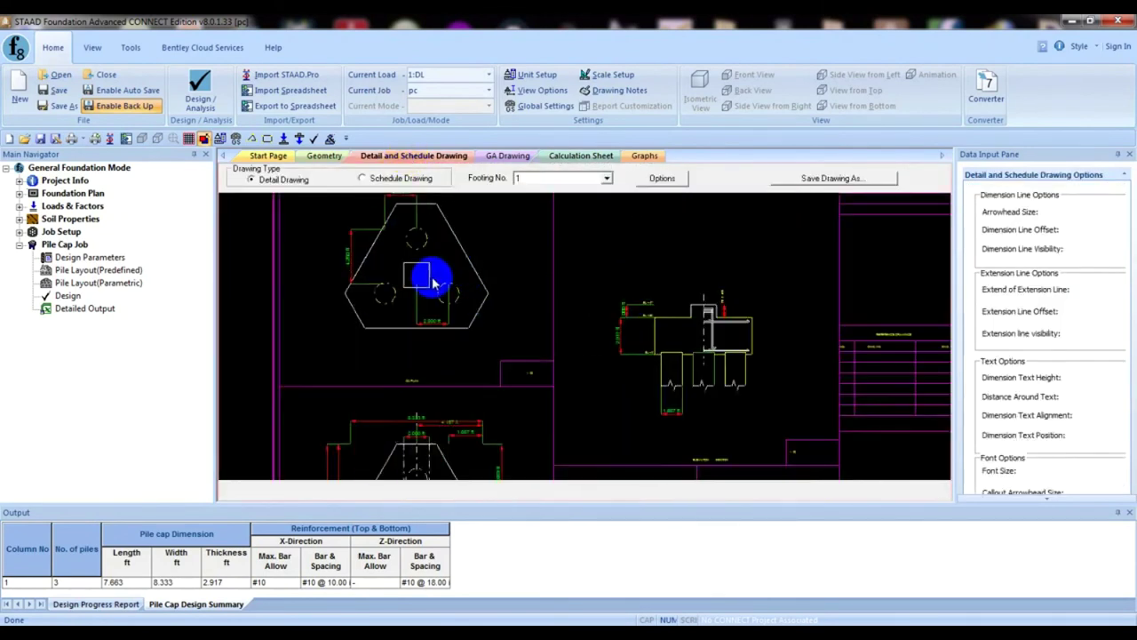
scroll(382, 311, "up", 2)
scroll(423, 353, "down", 4)
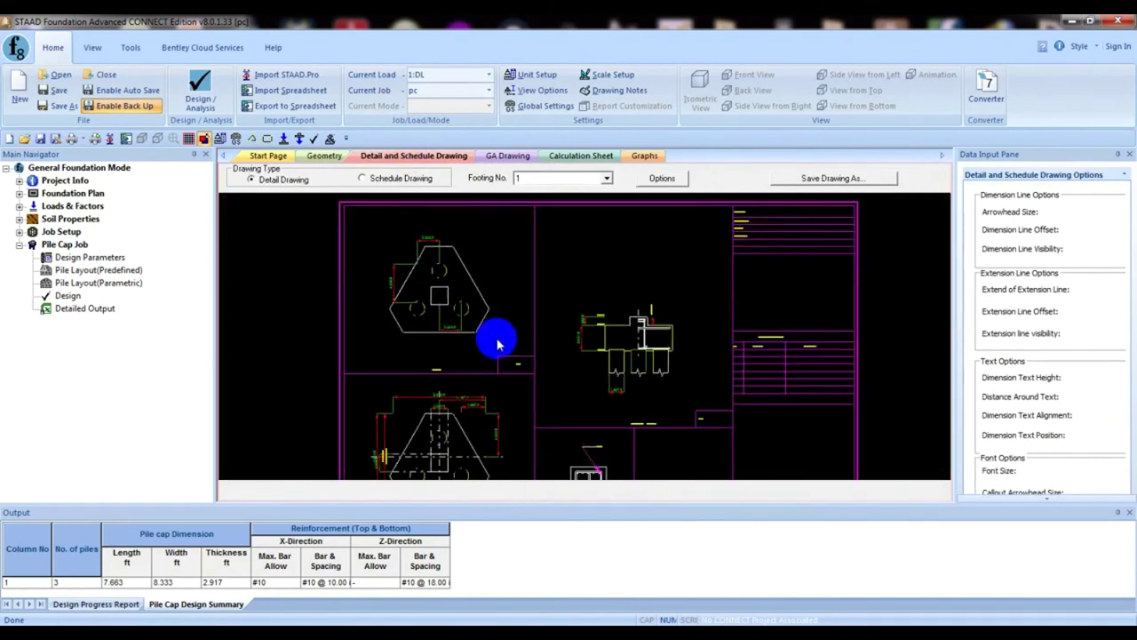
middle_click_drag(497, 345, 495, 299)
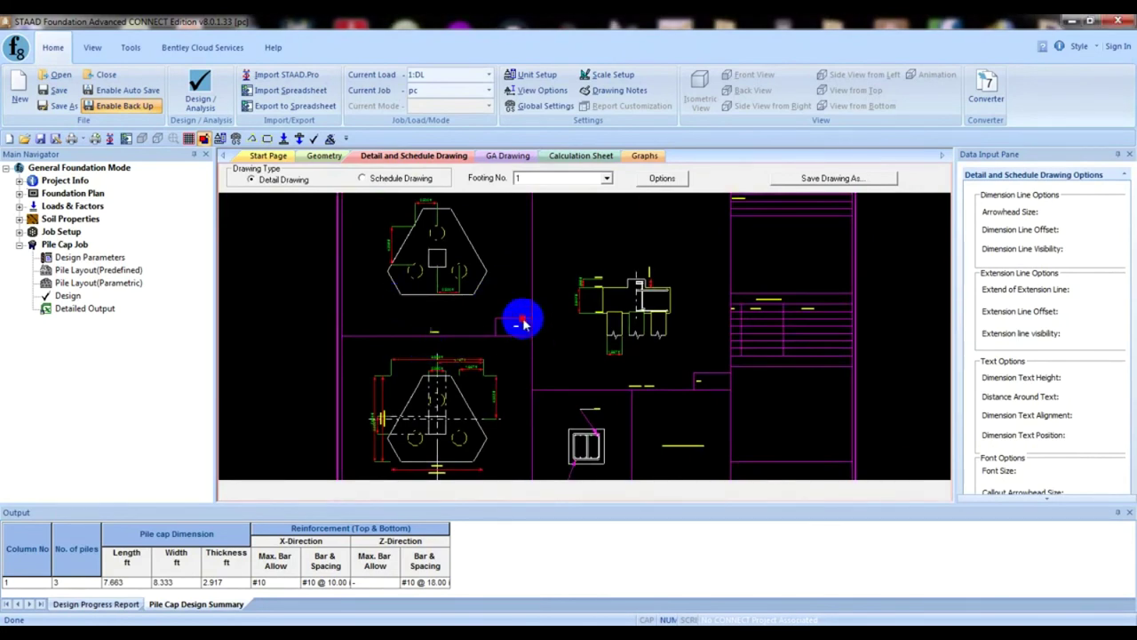
scroll(512, 314, "up", 3)
scroll(417, 359, "up", 5)
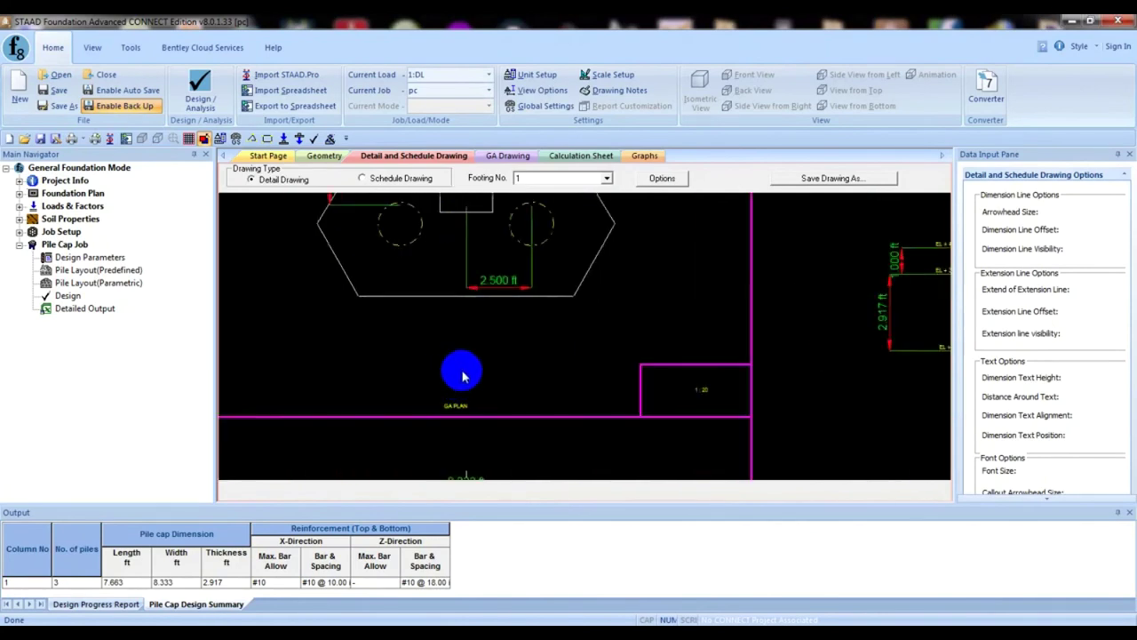
scroll(464, 373, "down", 3)
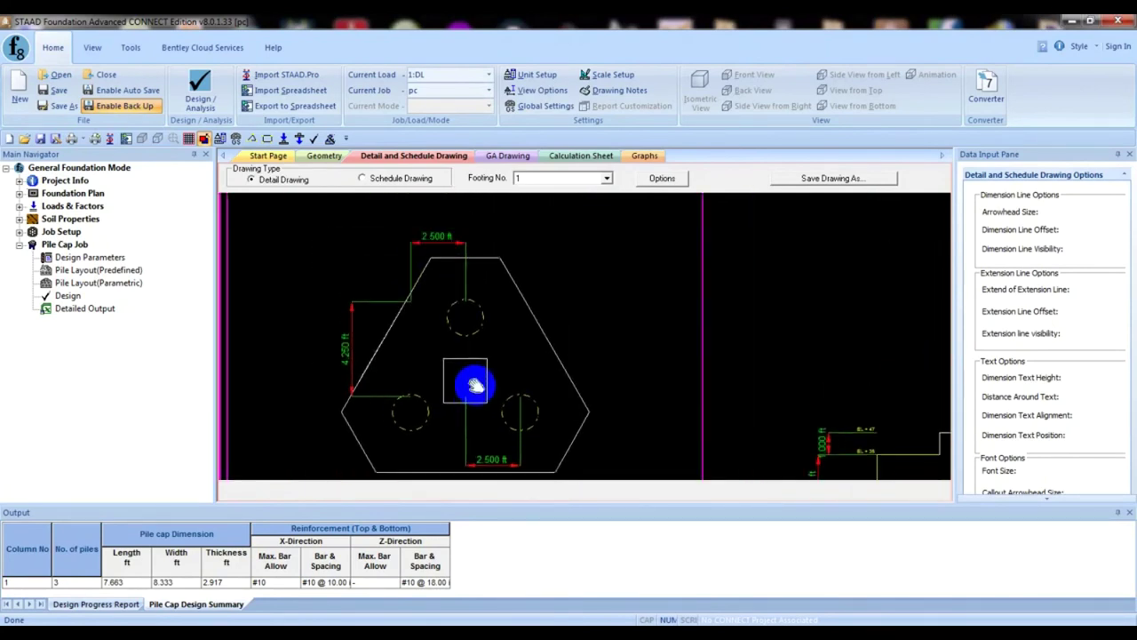
middle_click_drag(465, 299, 469, 329)
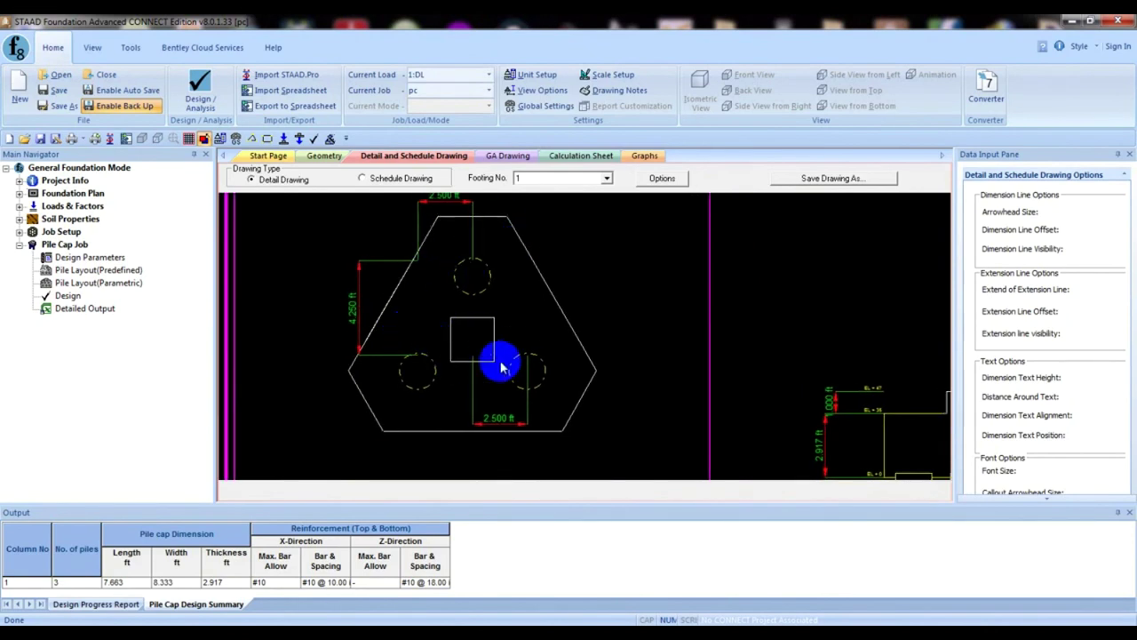
Examine the top and bottom reinforcement labels on the pile cap's reinforcement plan in the detail drawing
scroll(520, 407, "down", 5)
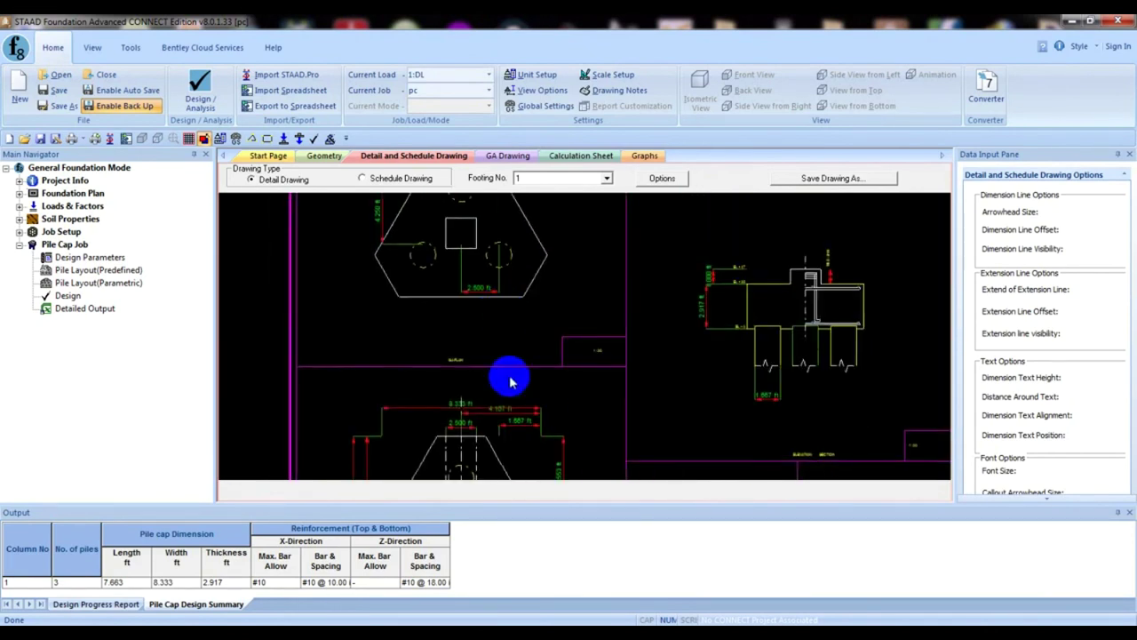
scroll(503, 397, "up", 5)
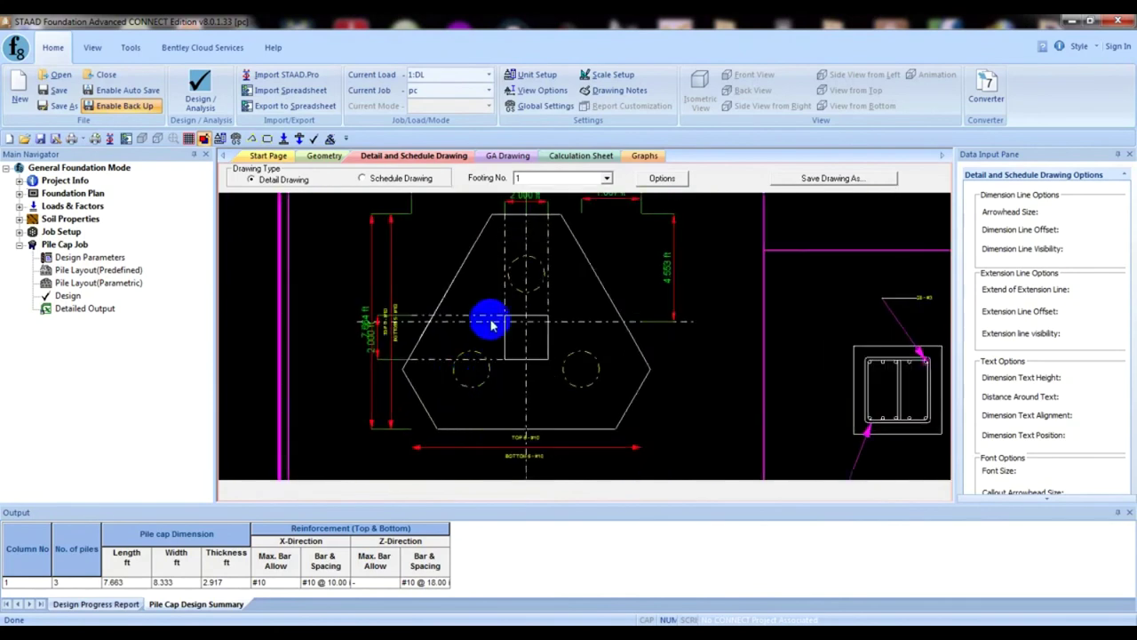
middle_click_drag(493, 326, 454, 340)
middle_click_drag(500, 436, 330, 269)
scroll(450, 406, "up", 3)
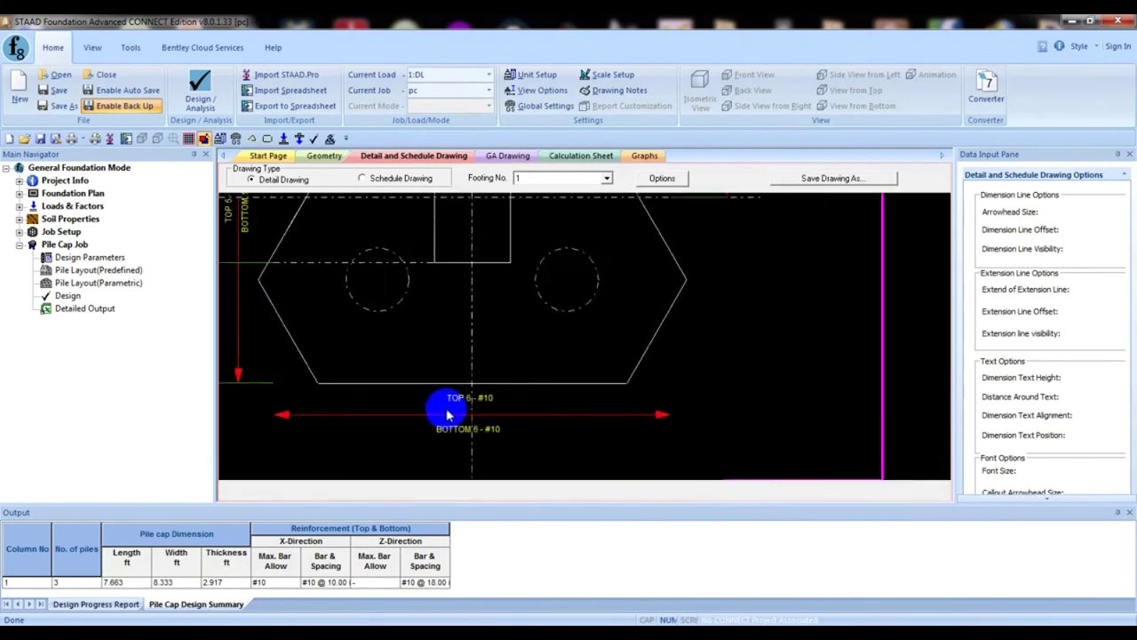
scroll(444, 364, "down", 1)
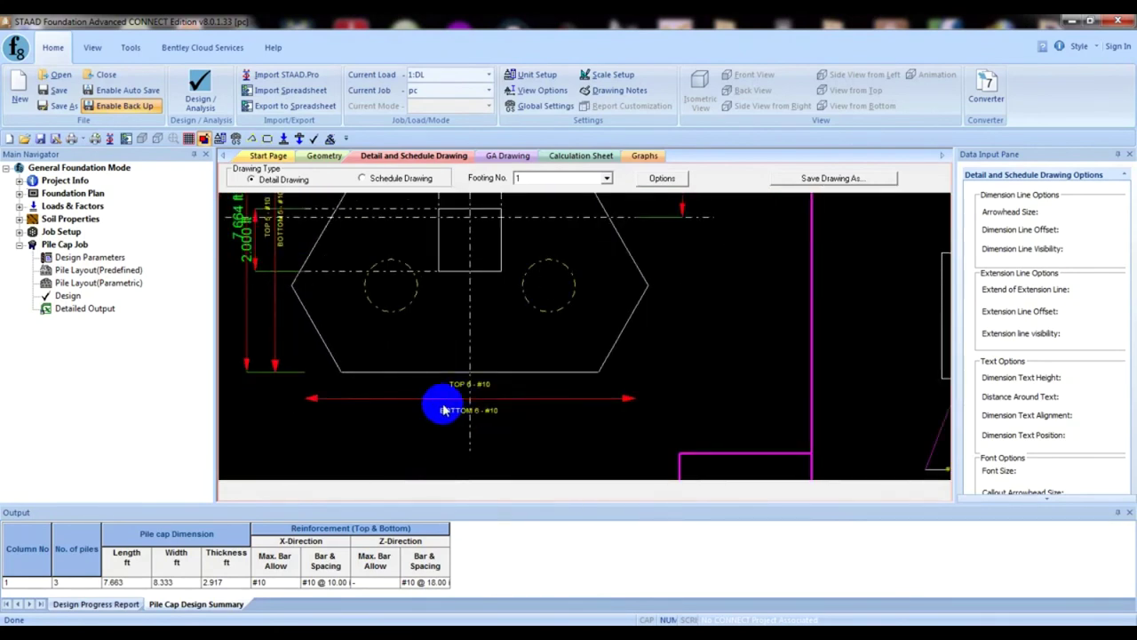
scroll(444, 409, "up", 1)
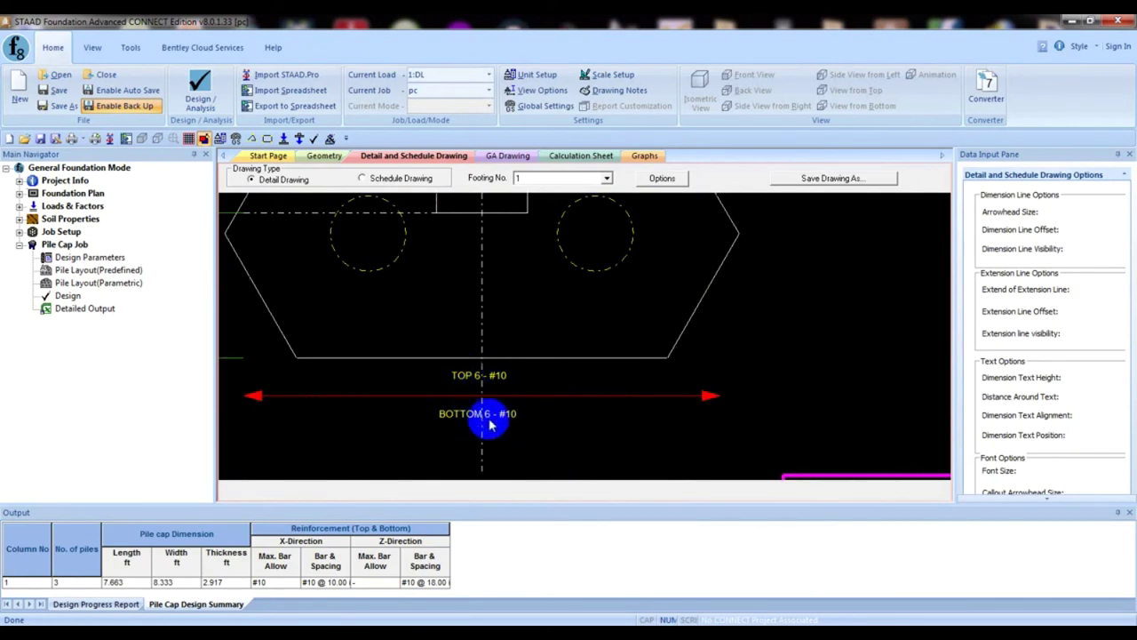
Examine the top and bottom bar labels along the vertical direction of the pile cap's reinforcement plan
scroll(471, 413, "down", 5)
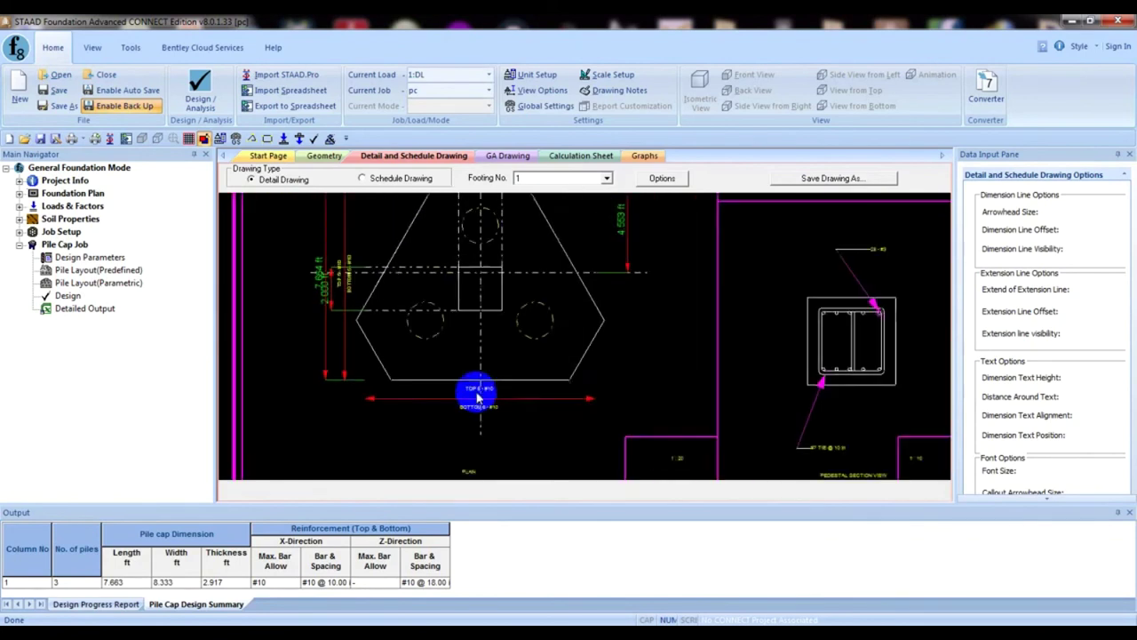
scroll(355, 289, "up", 5)
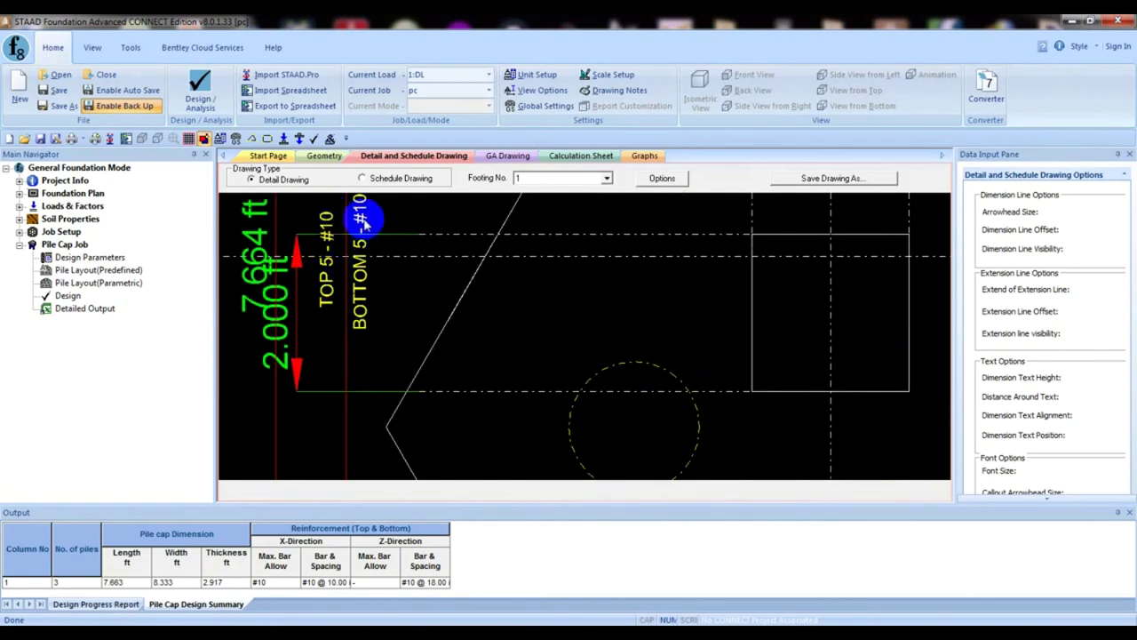
scroll(363, 297, "down", 6)
Examine the tie size and spacing label in the detail drawing's pedestal section view
scroll(538, 305, "down", 4)
scroll(419, 321, "up", 4)
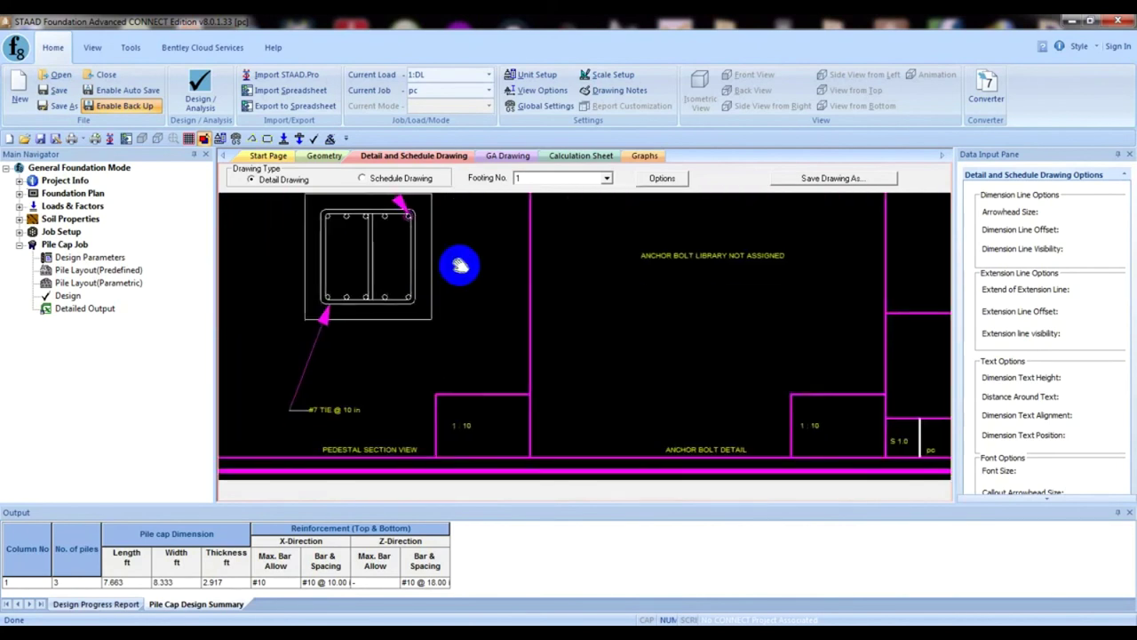
scroll(370, 358, "up", 2)
scroll(371, 352, "up", 1)
scroll(382, 360, "down", 2)
scroll(382, 359, "up", 3)
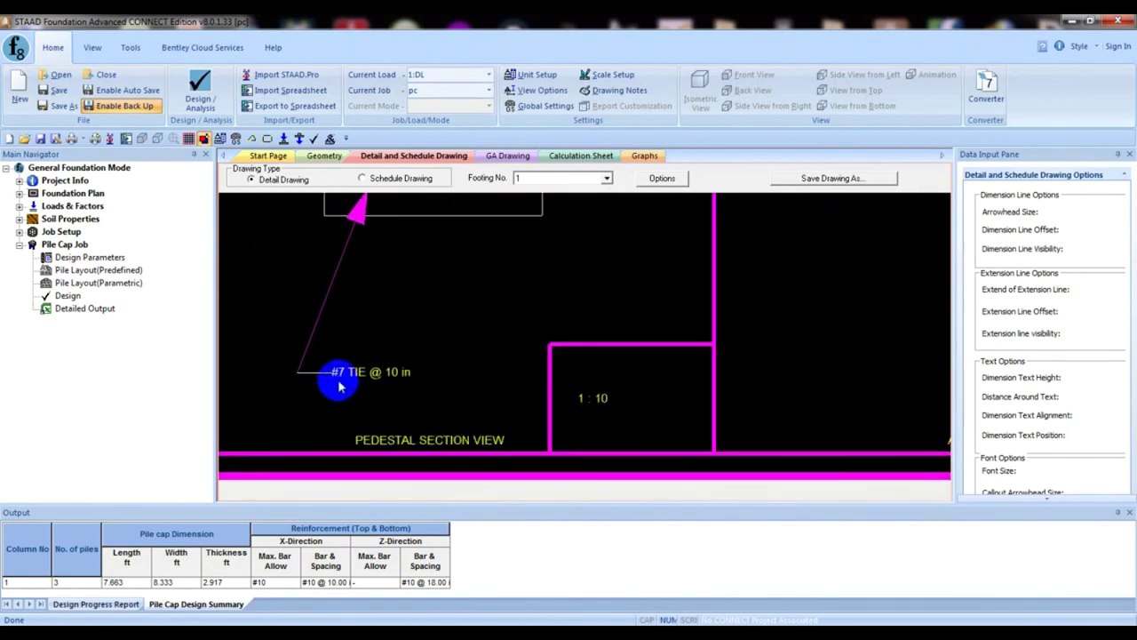
scroll(325, 367, "down", 2)
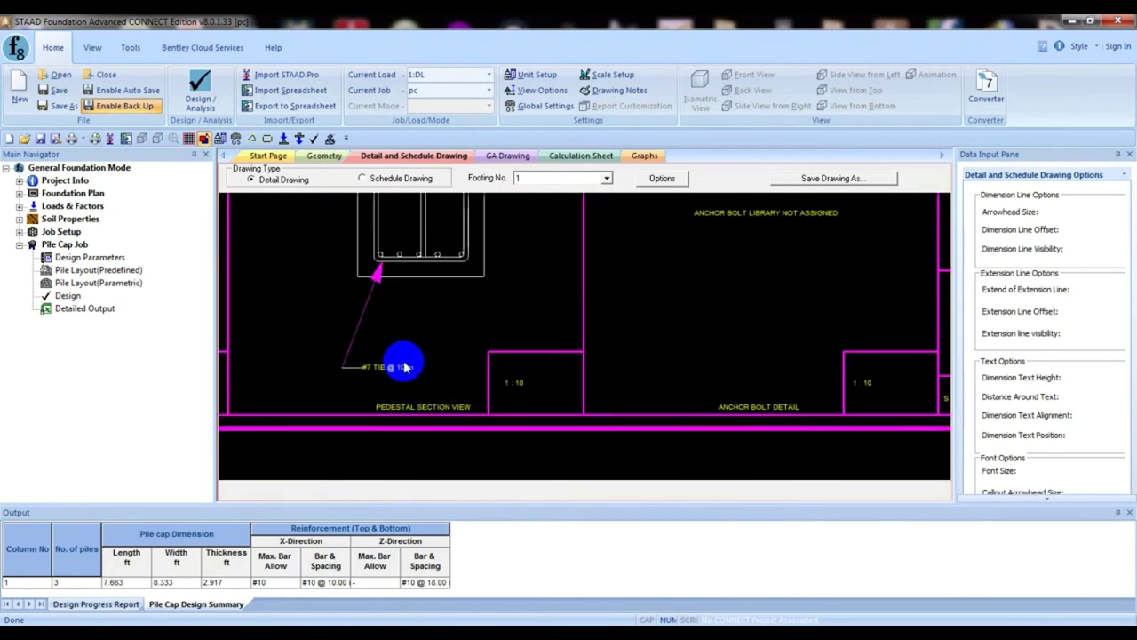
Examine the main bar label and the bar arrangement in the pedestal section view
scroll(345, 350, "up", 3)
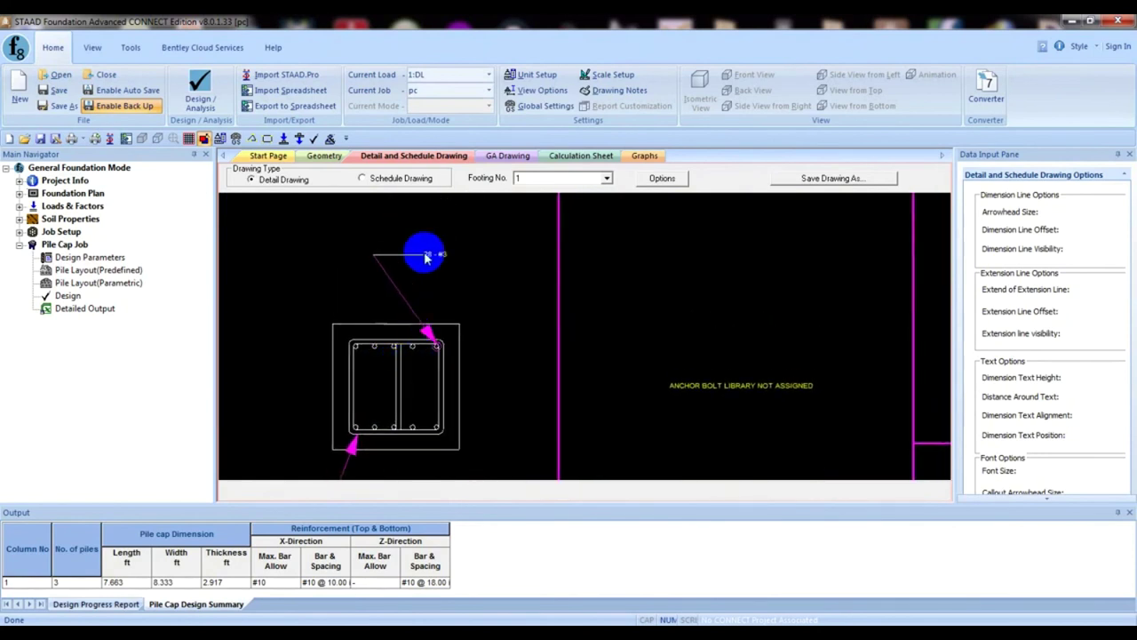
scroll(462, 256, "up", 2)
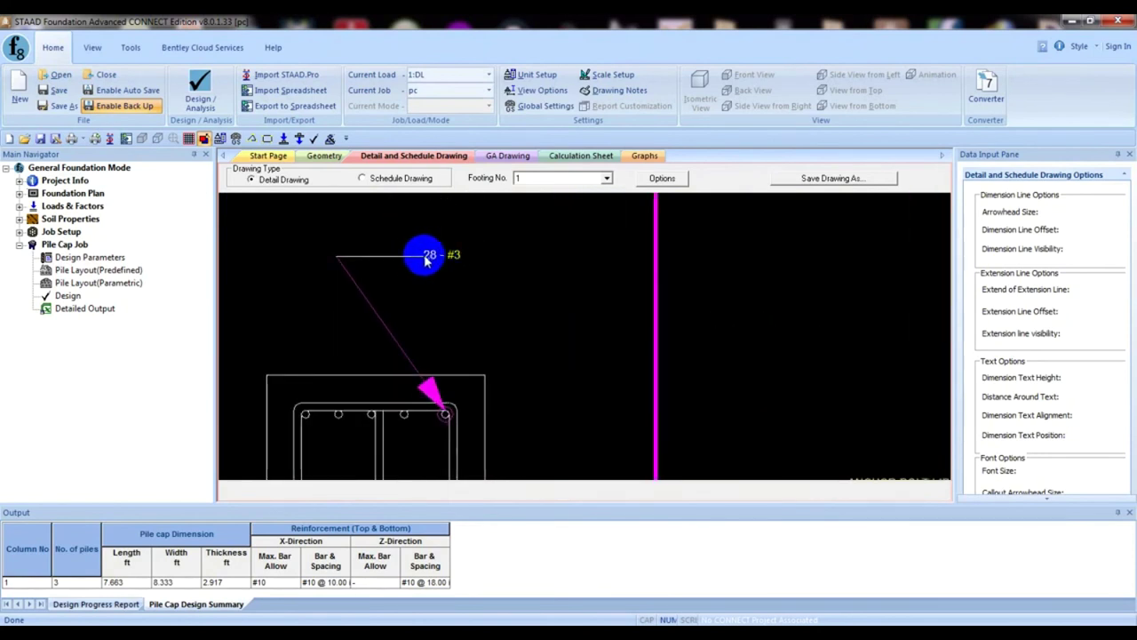
scroll(432, 329, "down", 2)
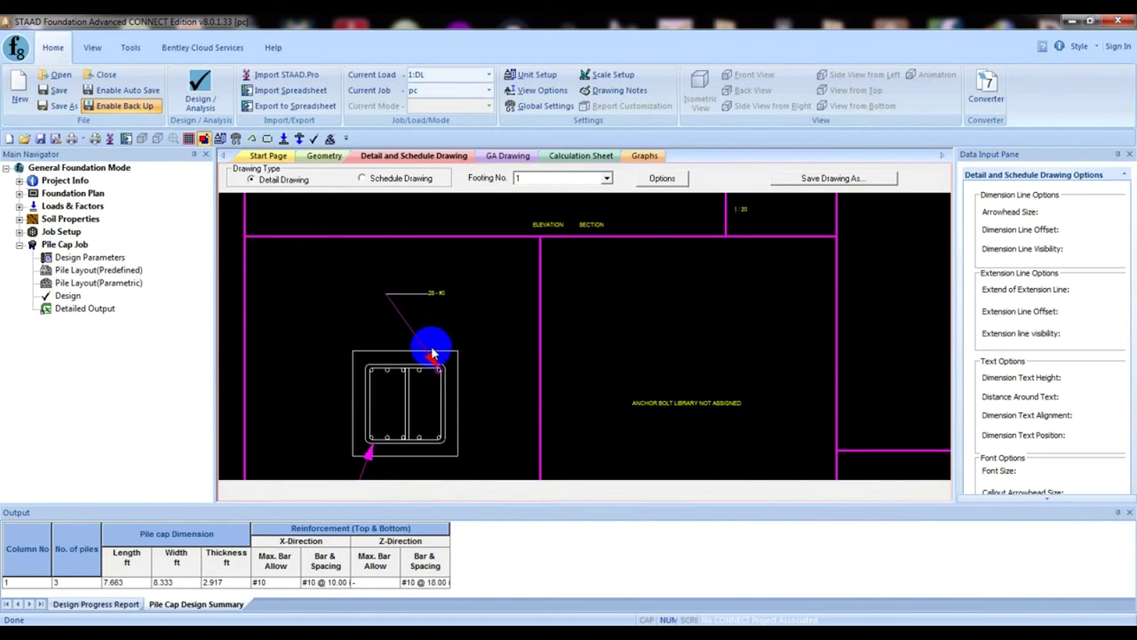
scroll(431, 380, "up", 5)
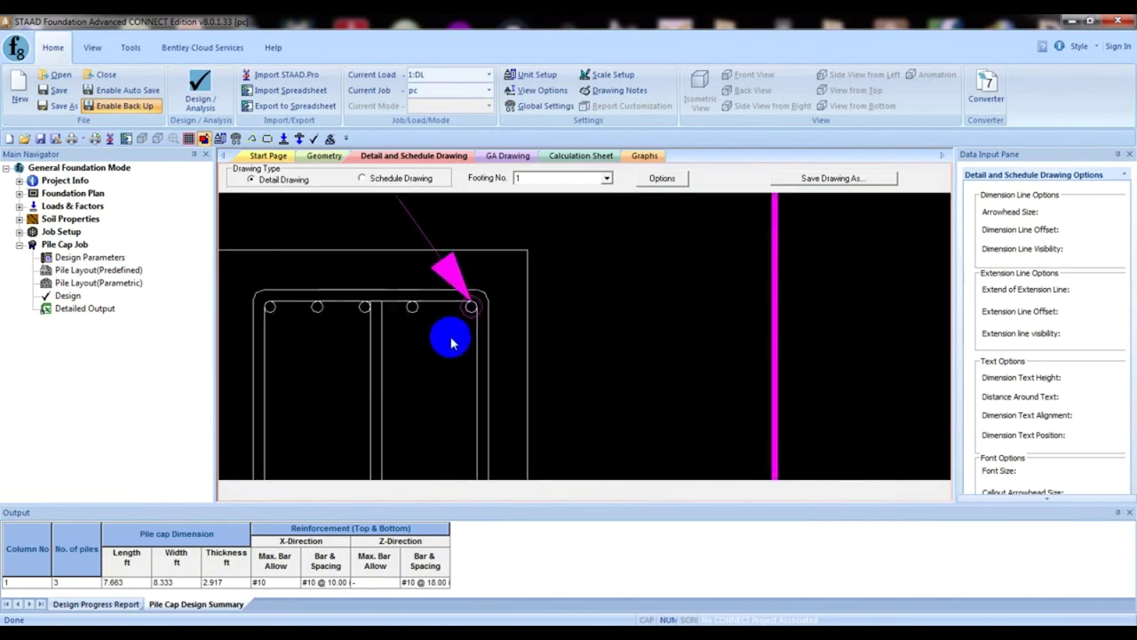
scroll(474, 313, "down", 5)
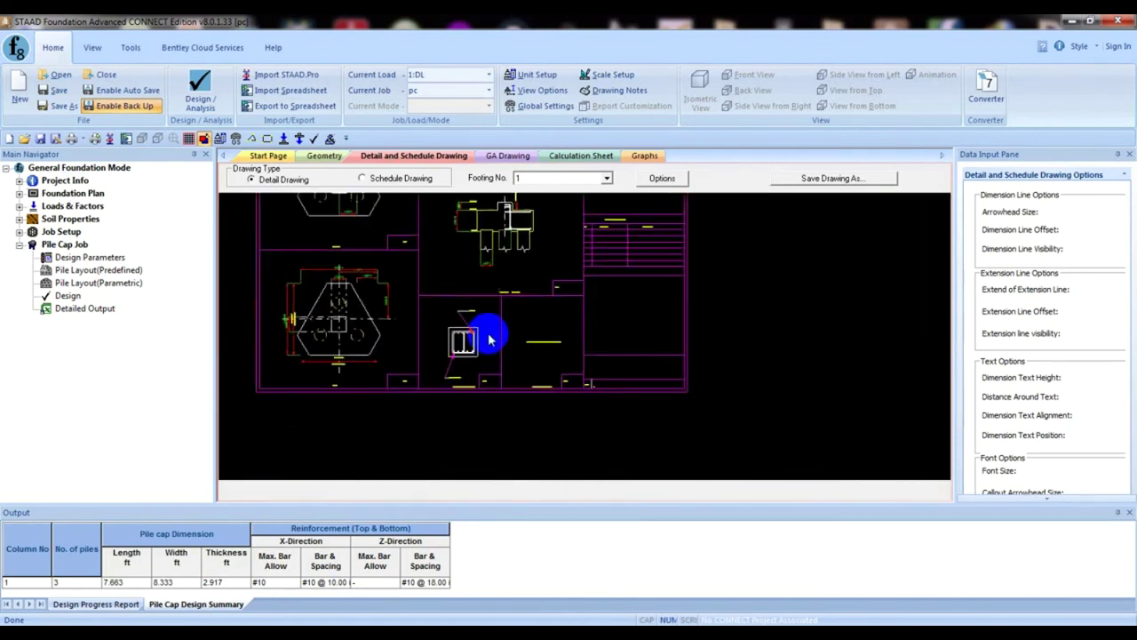
Examine the piles and the pile diameter dimension below the cap in the elevation section
scroll(511, 363, "up", 5)
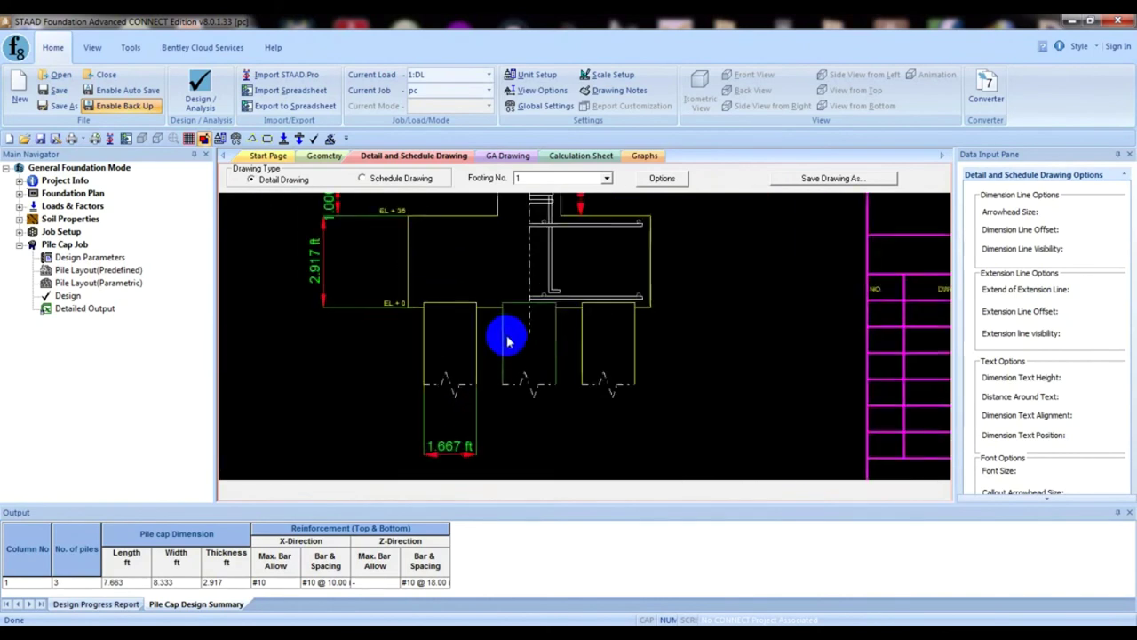
scroll(508, 337, "down", 5)
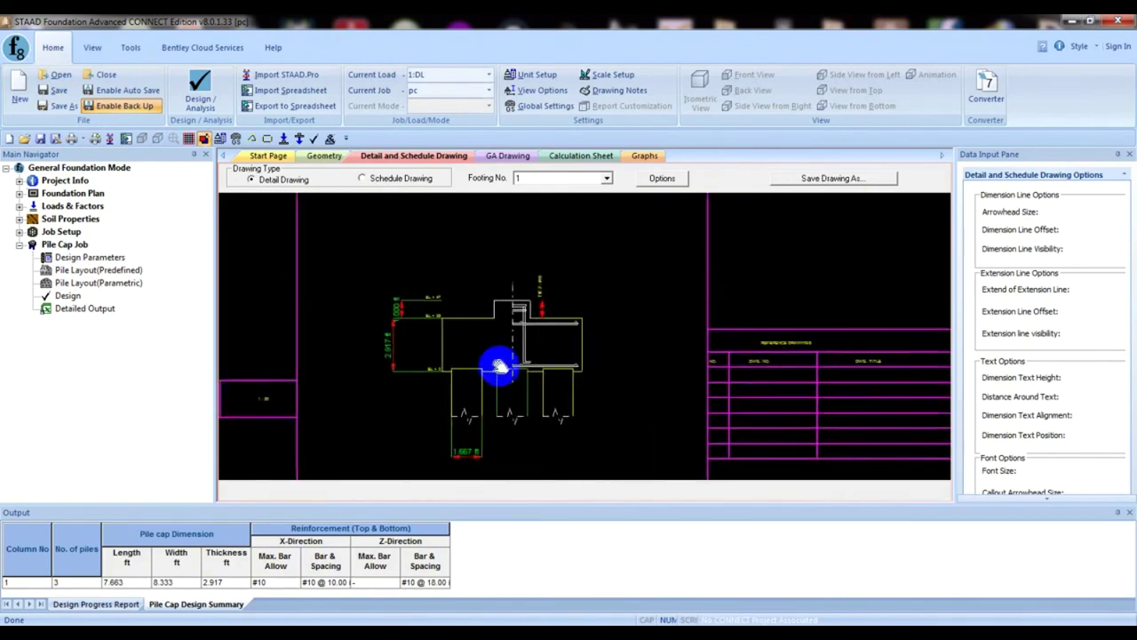
scroll(486, 410, "up", 3)
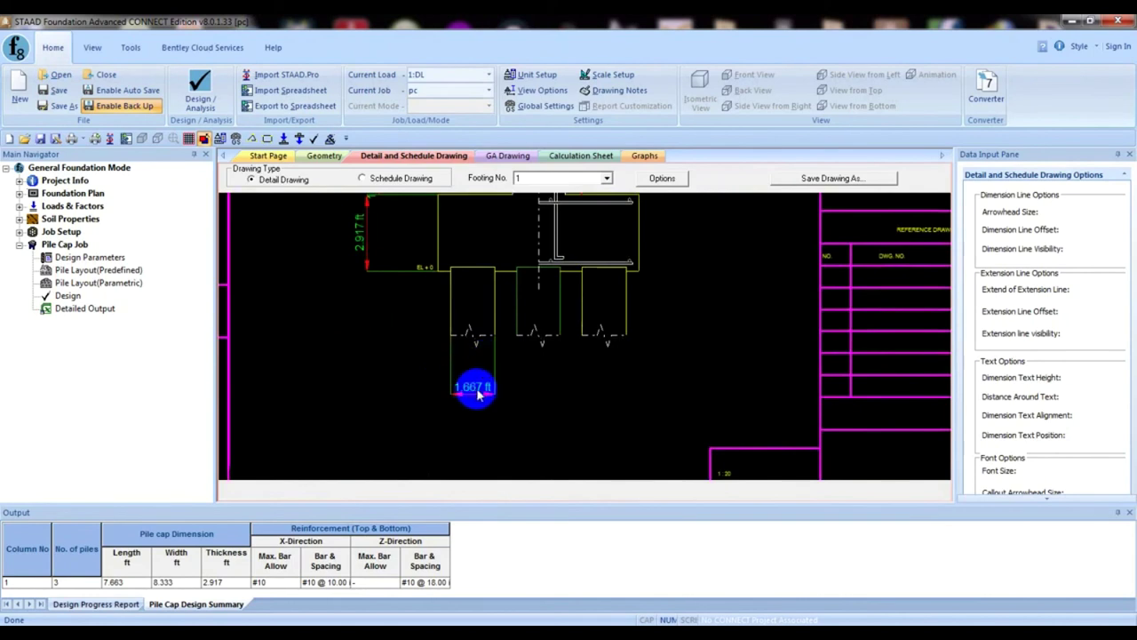
Examine the cap thickness, pedestal height and tie label in the elevation section of the detail drawing
scroll(484, 319, "down", 2)
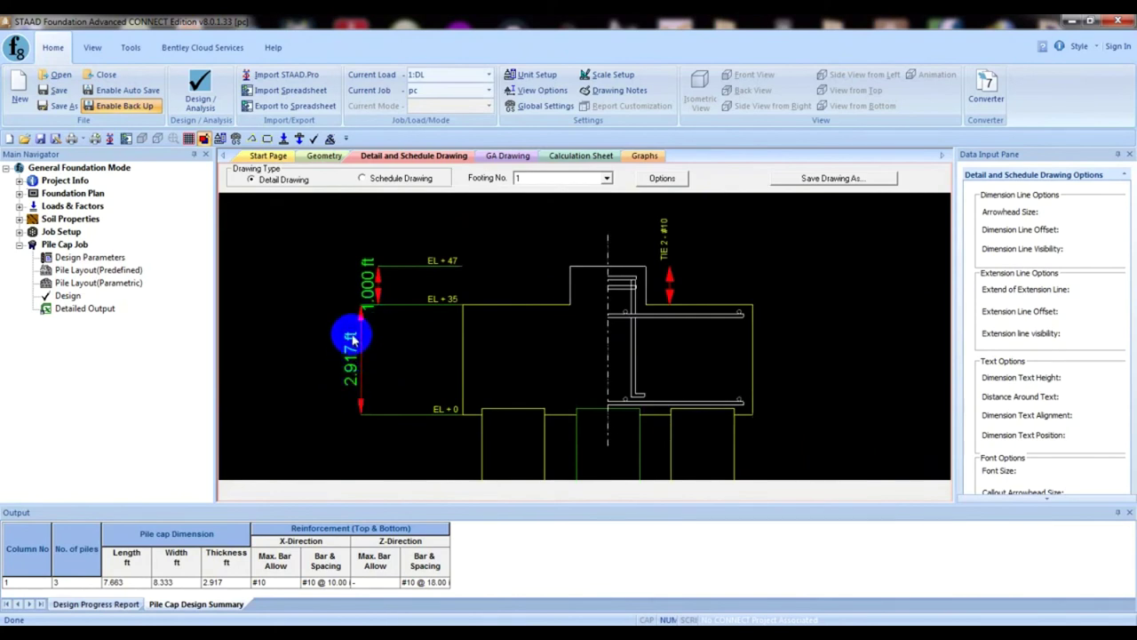
scroll(385, 349, "up", 3)
scroll(533, 267, "up", 1)
middle_click_drag(524, 228, 527, 336)
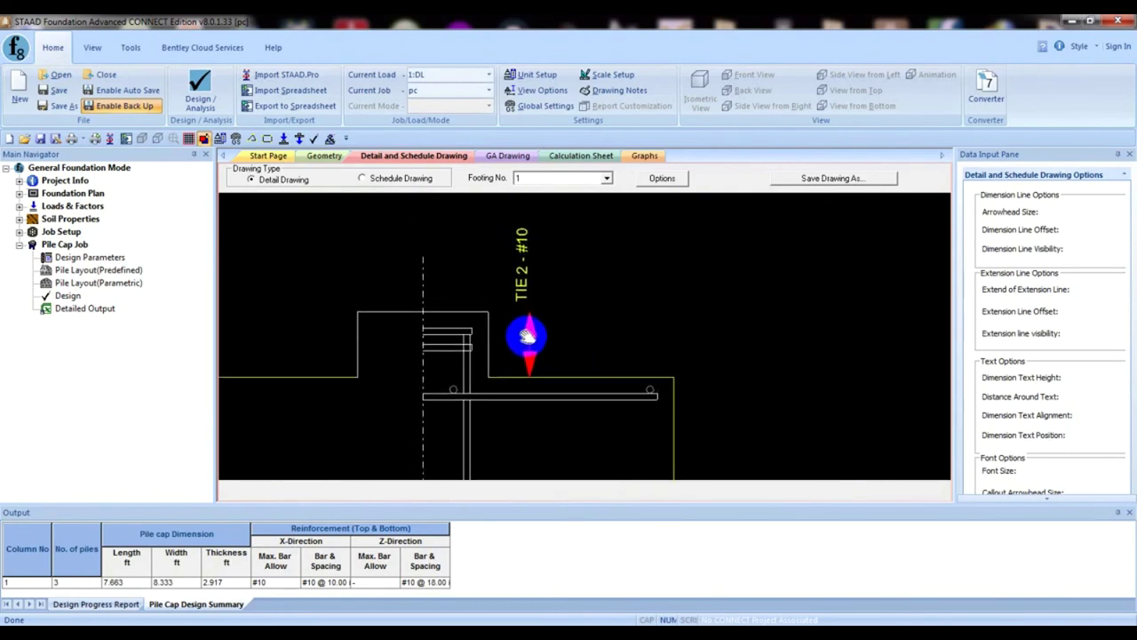
scroll(480, 288, "down", 3)
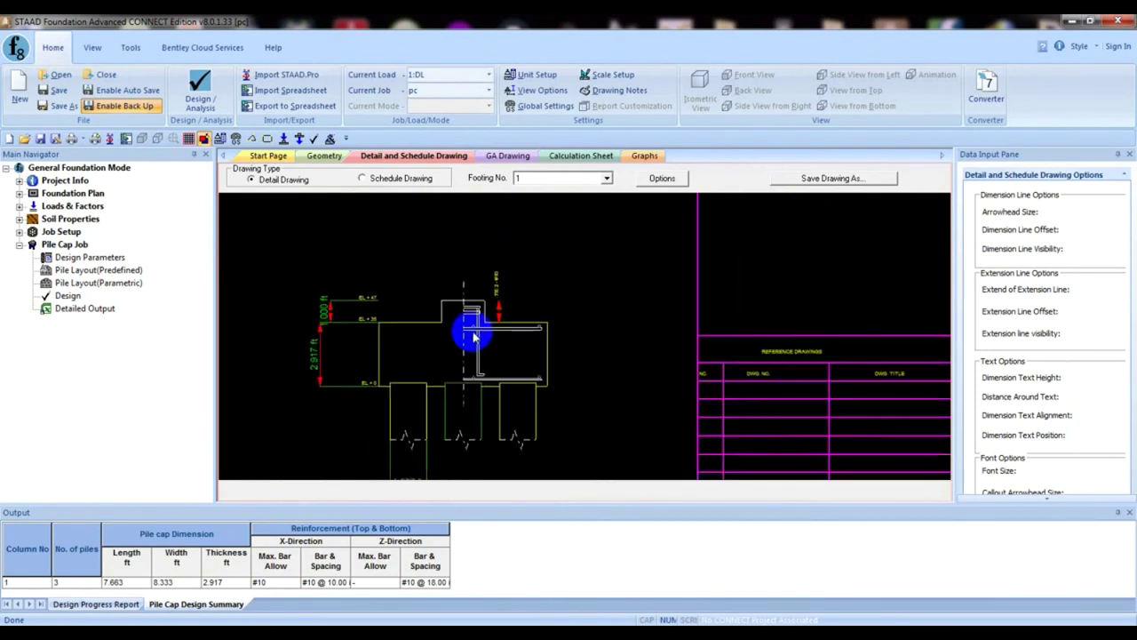
scroll(469, 335, "down", 3)
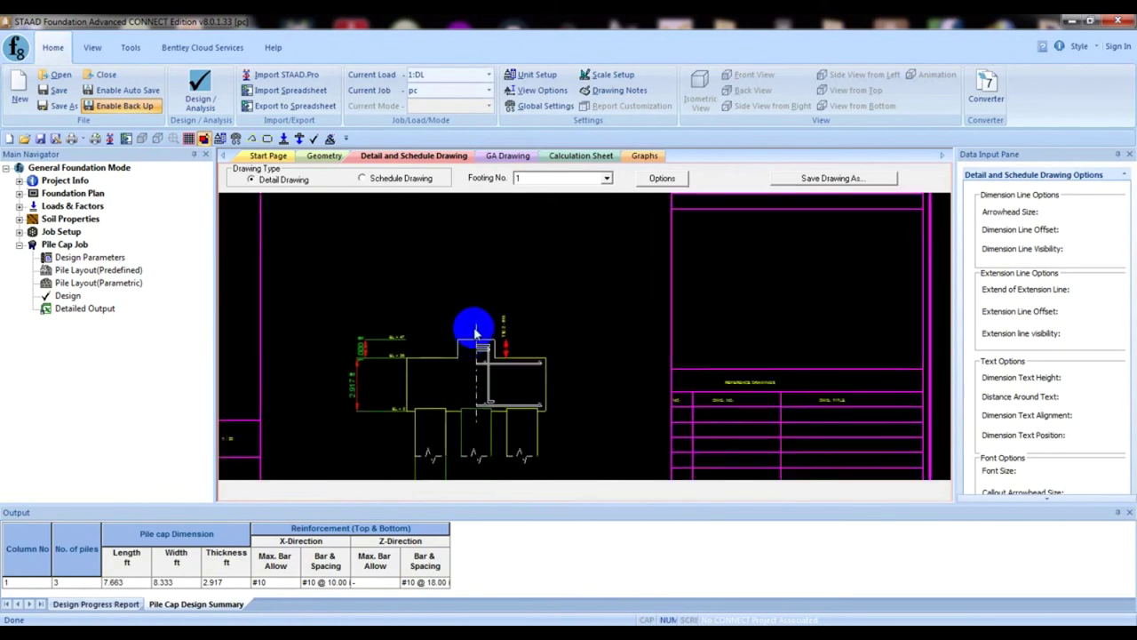
mouse_move(466, 328)
middle_mouse_down()
mouse_move(469, 277)
mouse_move(254, 174)
middle_mouse_up()
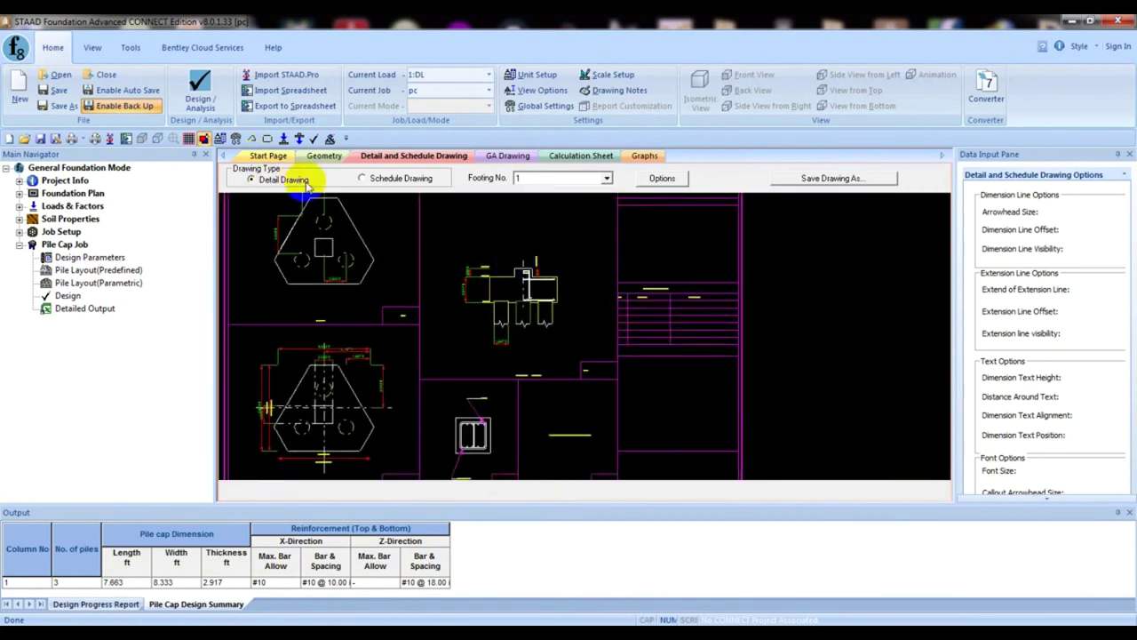
Check the schedule drawing for the pile cap job and switch back to the detail drawing
left_click(387, 177)
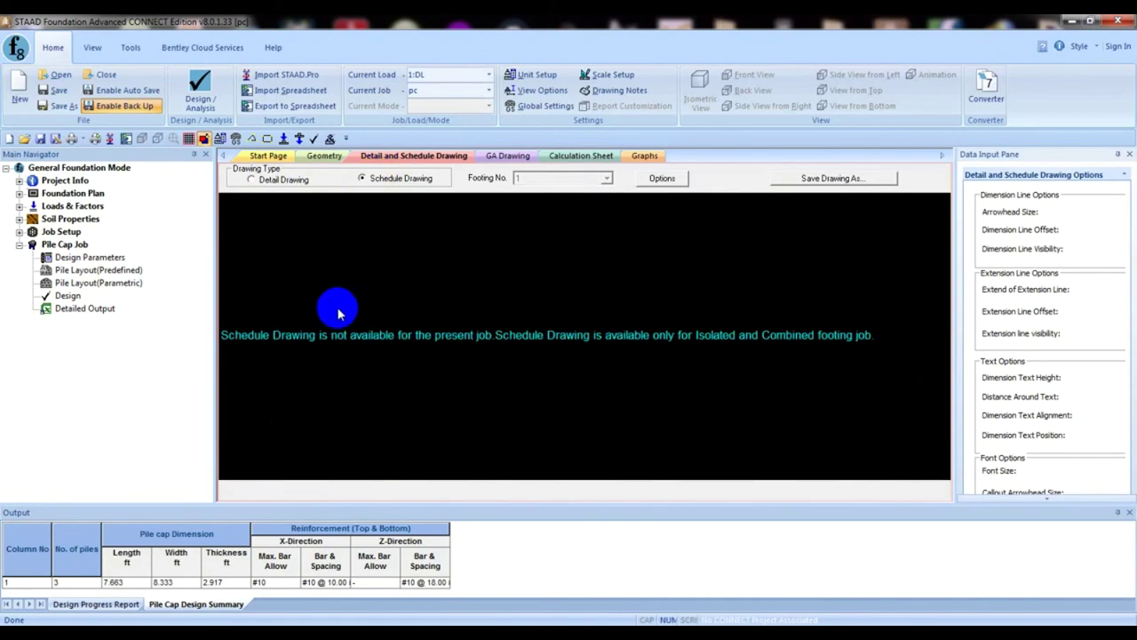
middle_click_drag(338, 307, 389, 278)
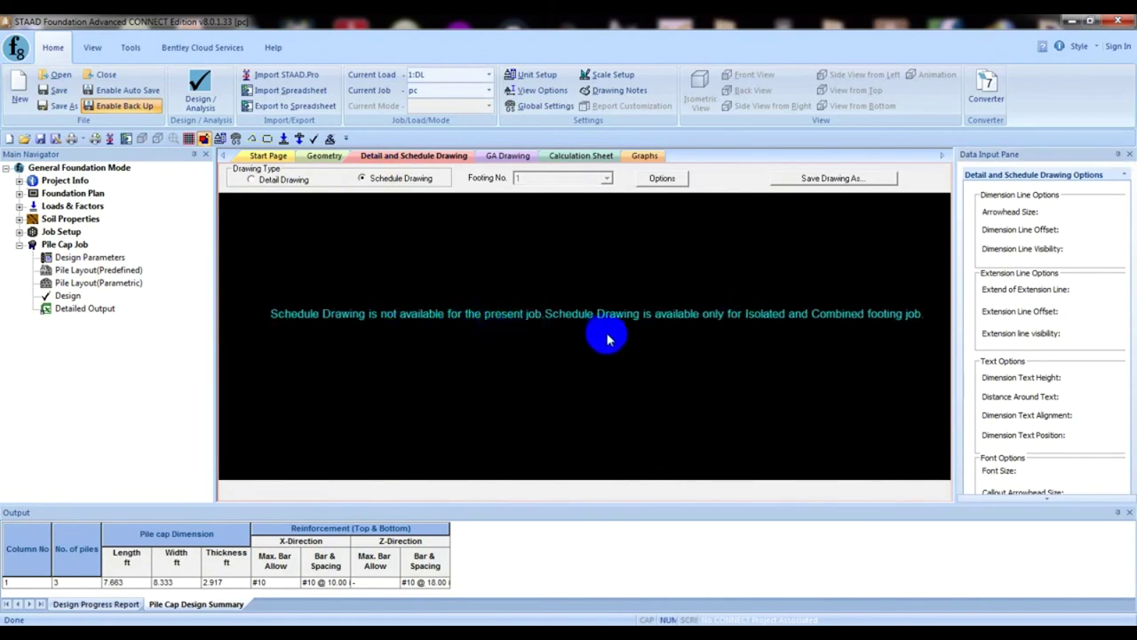
scroll(861, 325, "up", 2)
scroll(835, 315, "down", 2)
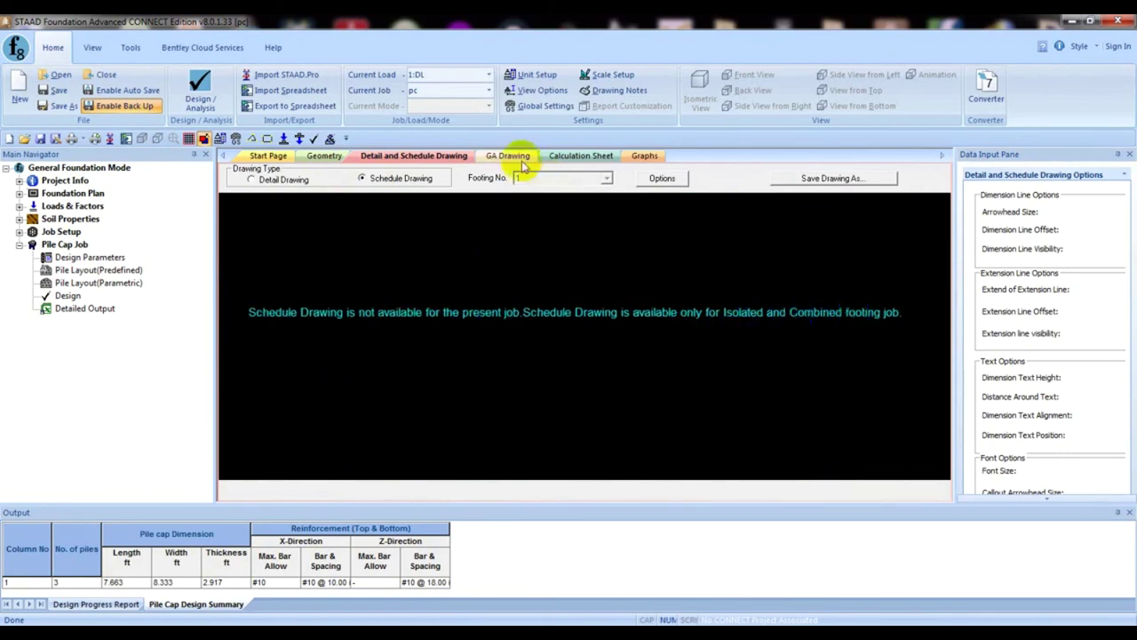
left_click(260, 181)
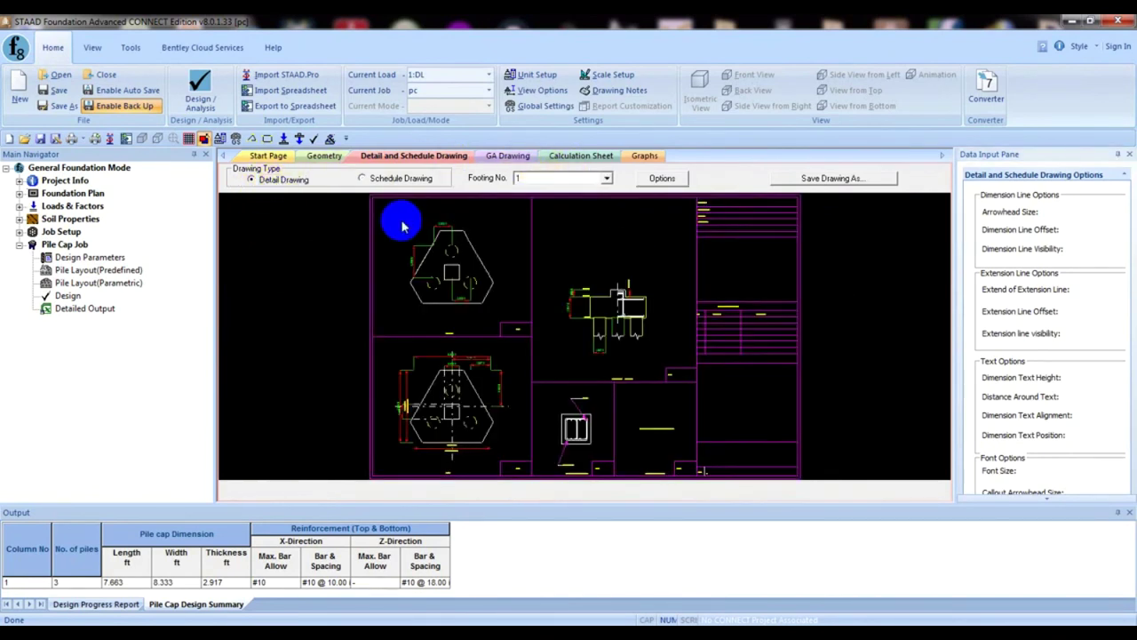
View the options for saving the detail drawing as an AutoCAD R2000 drawing, and close them without saving
left_click(826, 178)
left_click(828, 178)
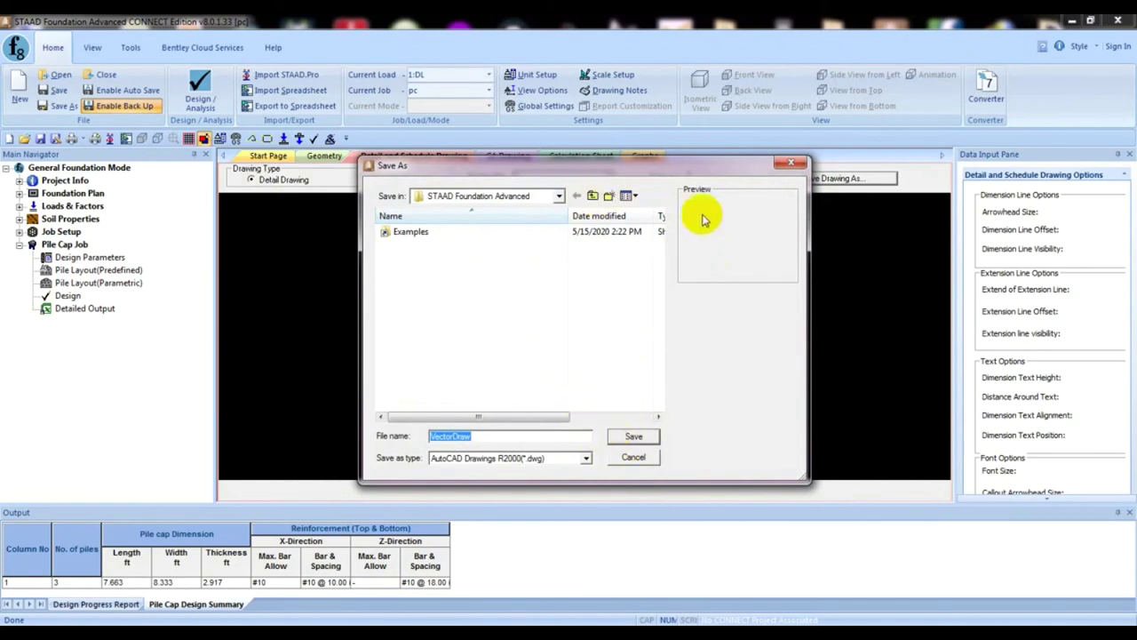
left_click(788, 166)
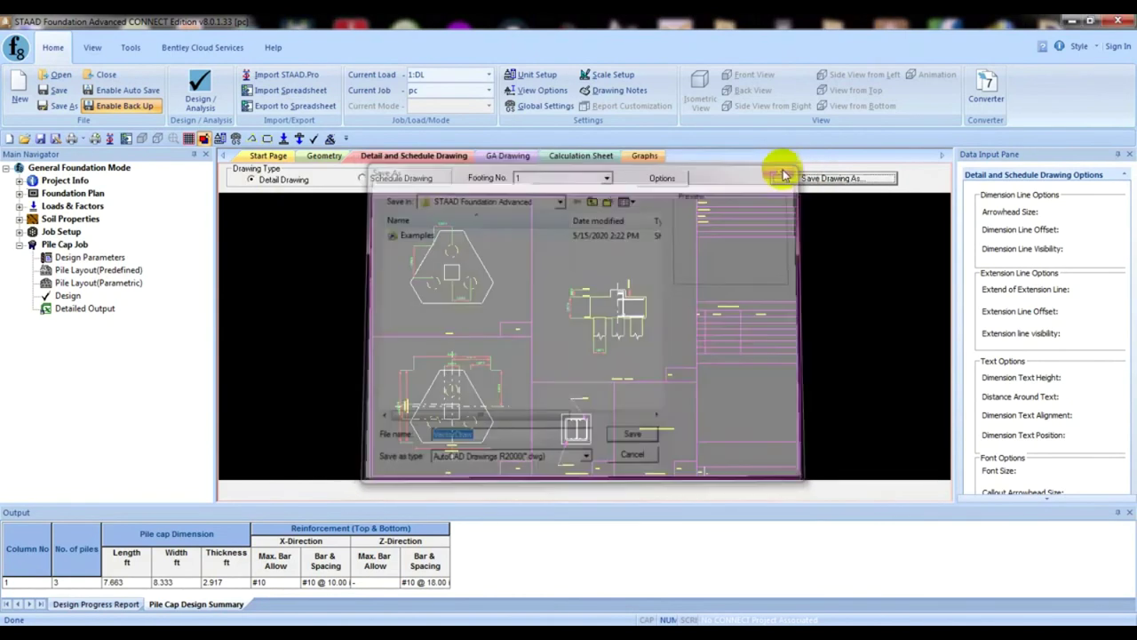
Show the GA drawing and examine its pile cap size table and three-pile plan
left_click(510, 153)
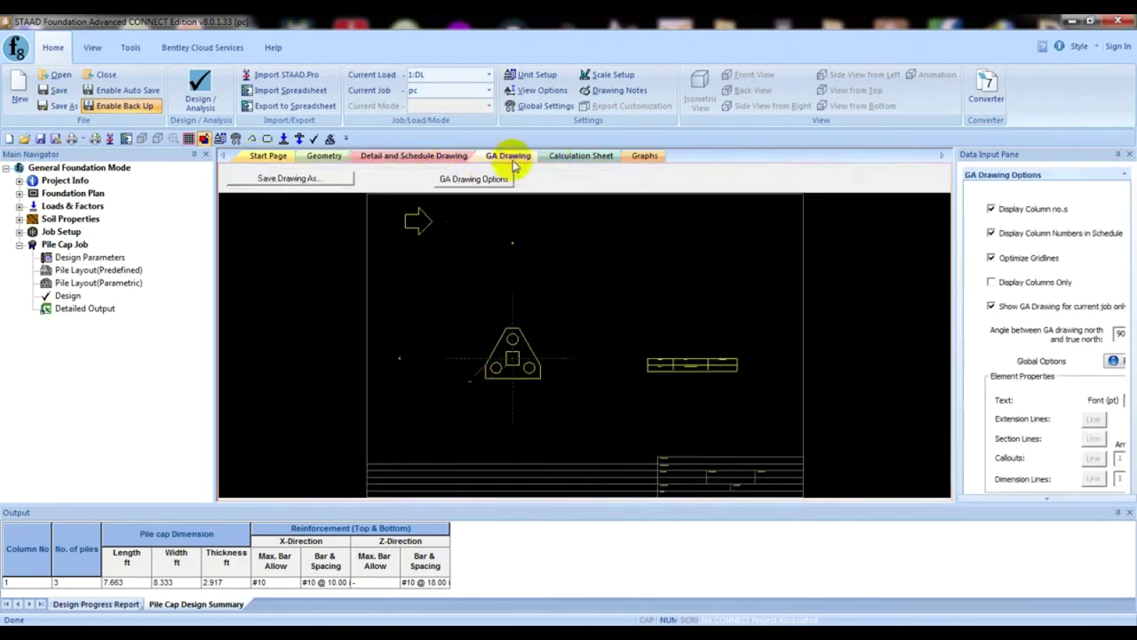
scroll(682, 388, "up", 4)
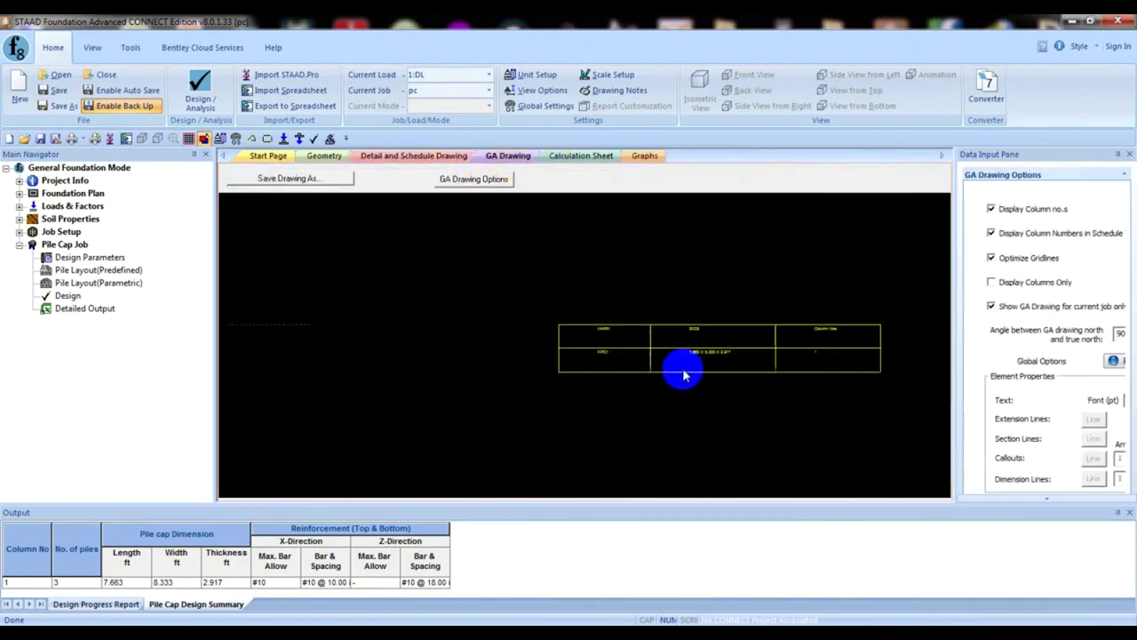
scroll(712, 337, "down", 5)
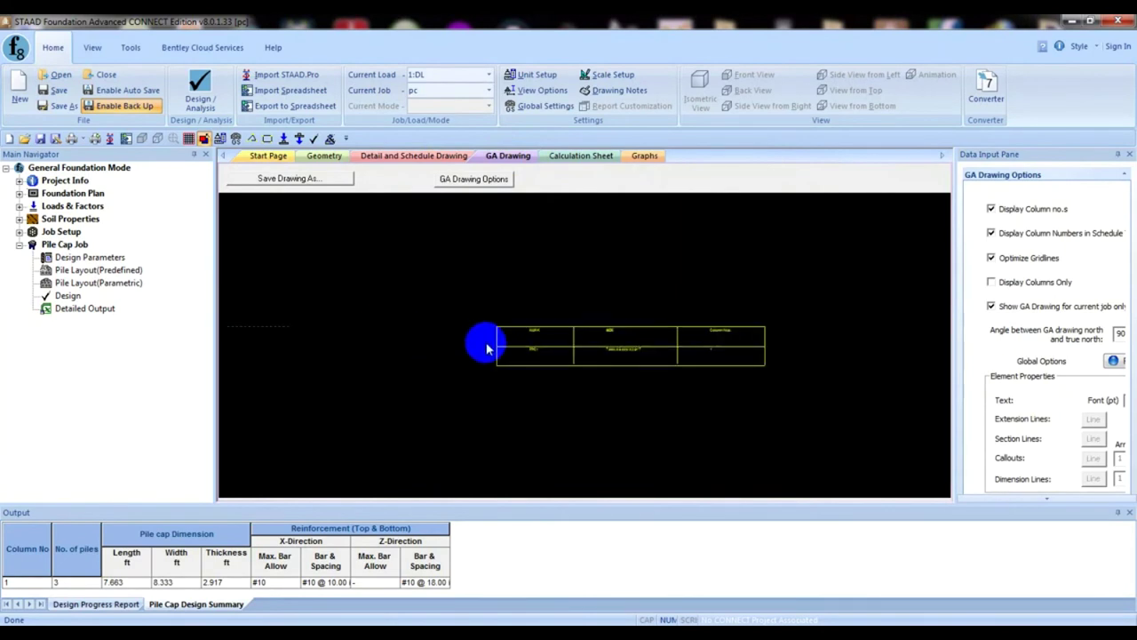
scroll(507, 344, "up", 2)
scroll(470, 335, "down", 2)
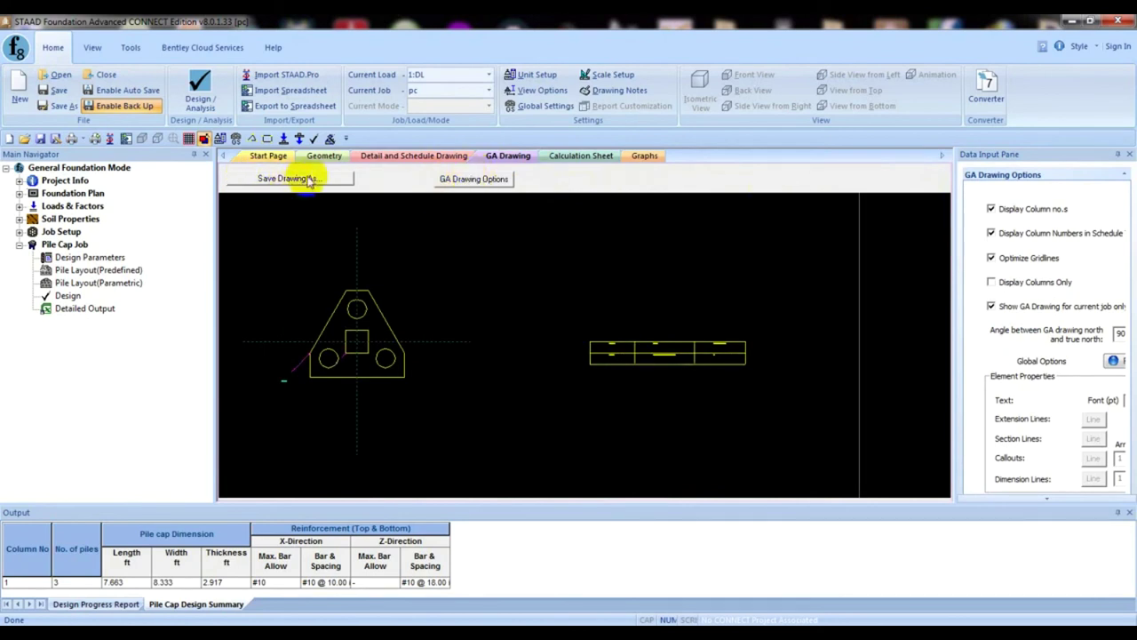
Return to the calculation sheet and view its print settings with the Adobe PDF printer, closing them without printing
left_click(590, 157)
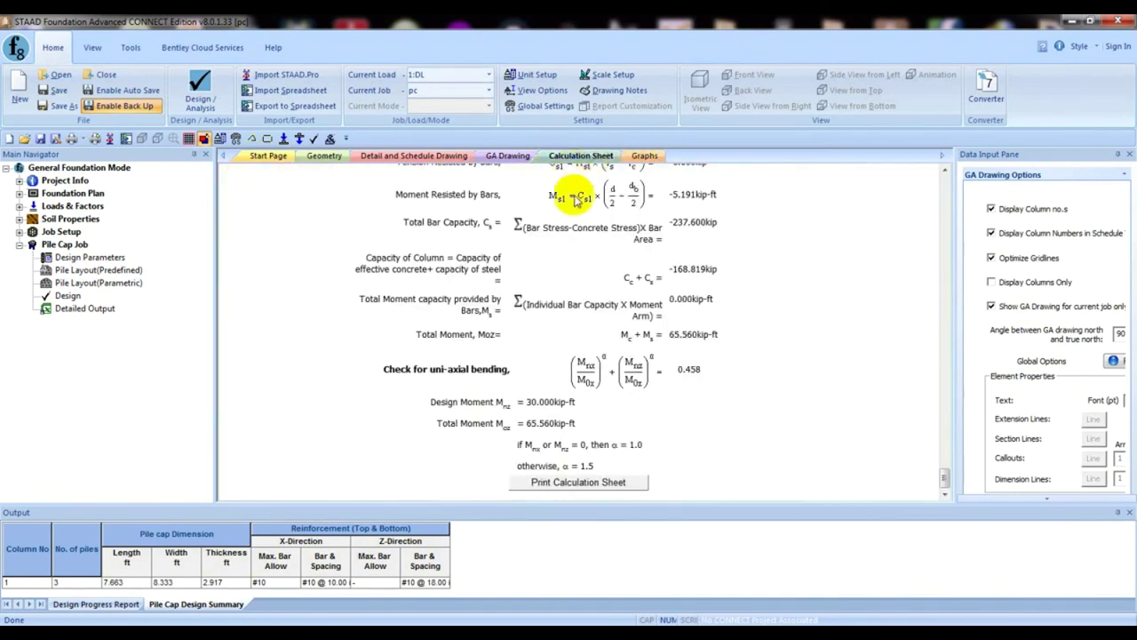
left_click(582, 483)
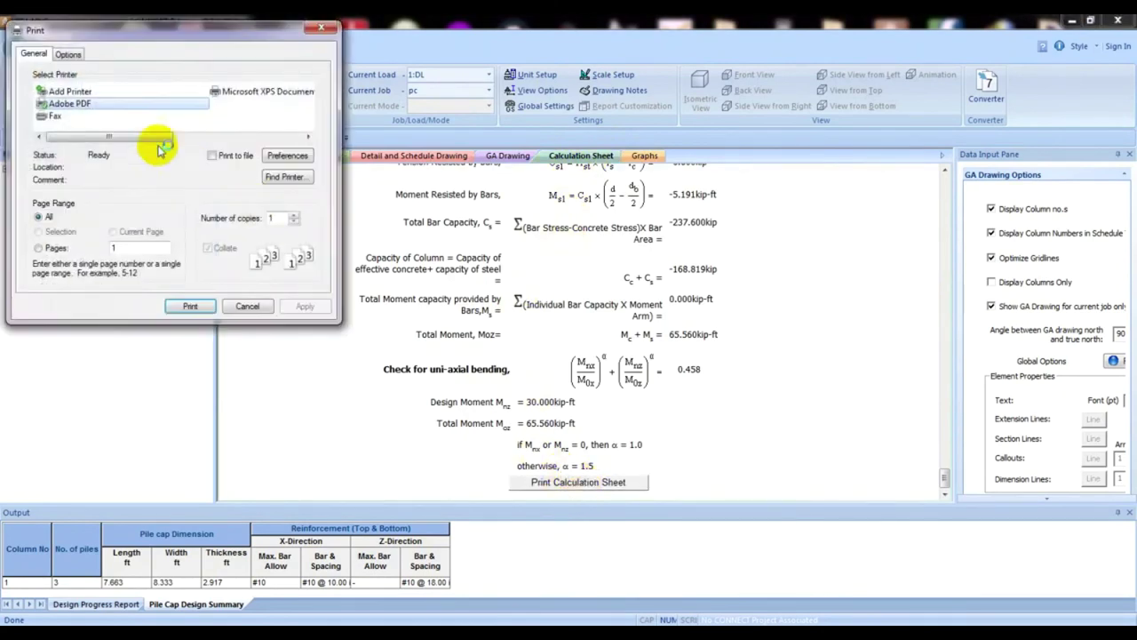
left_click_drag(155, 35, 345, 70)
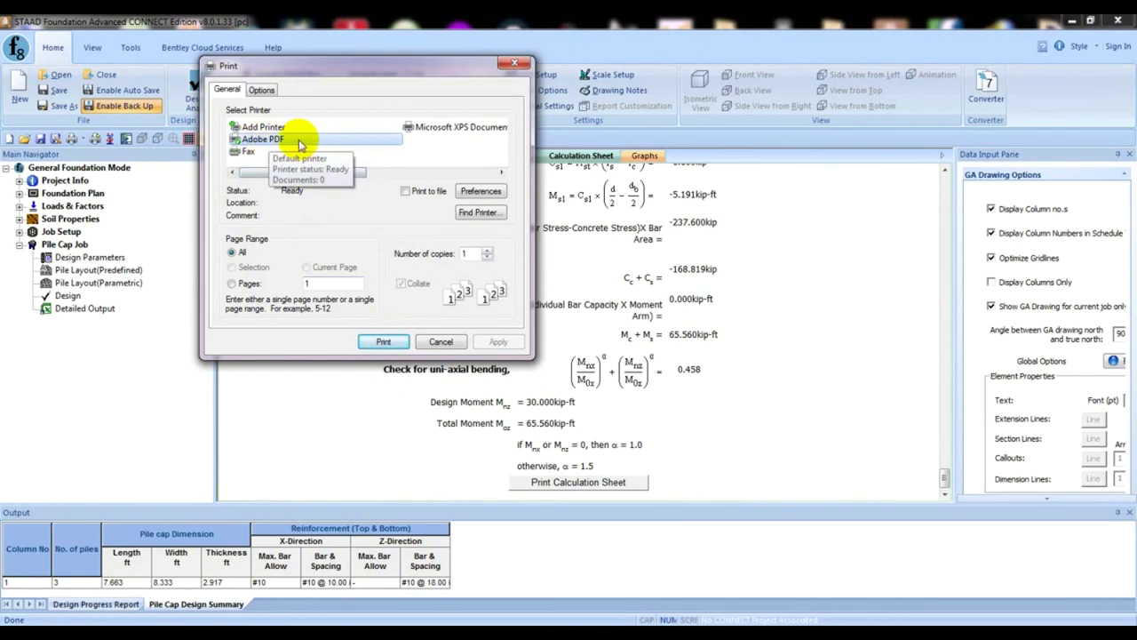
left_click(513, 63)
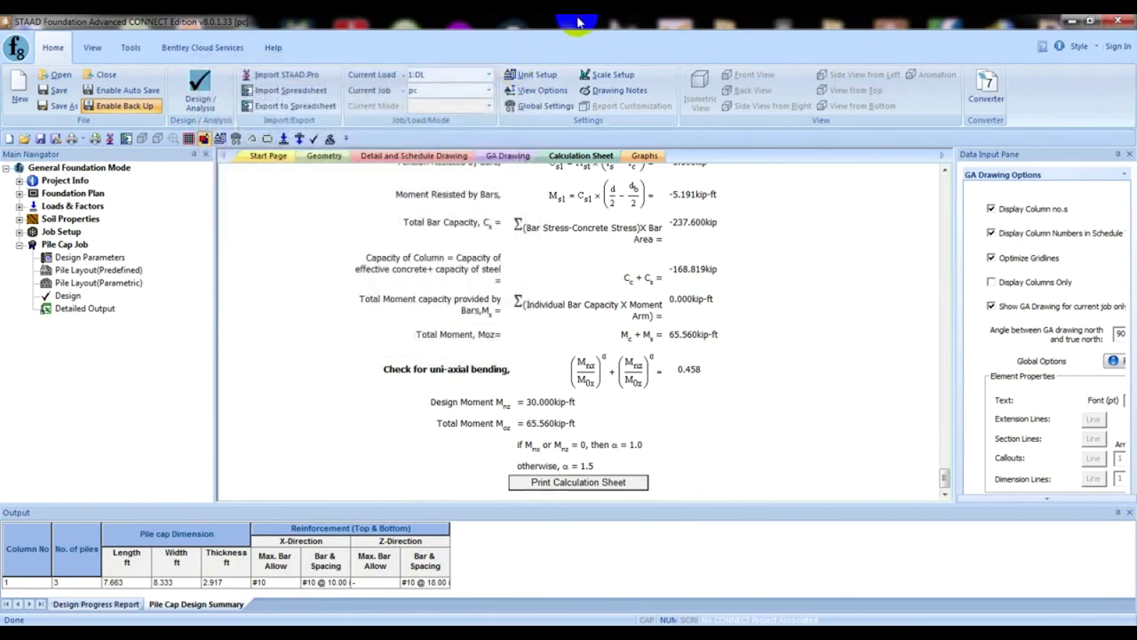
left_click(522, 253)
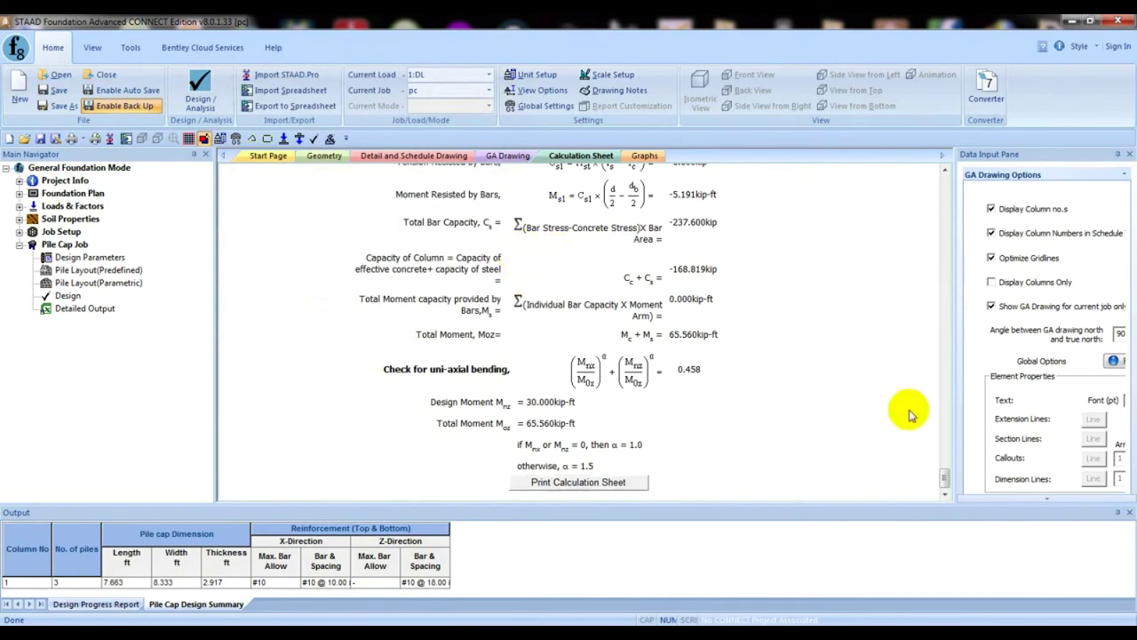
mouse_move(943, 482)
left_mouse_down()
mouse_move(947, 172)
mouse_move(939, 498)
left_mouse_up()
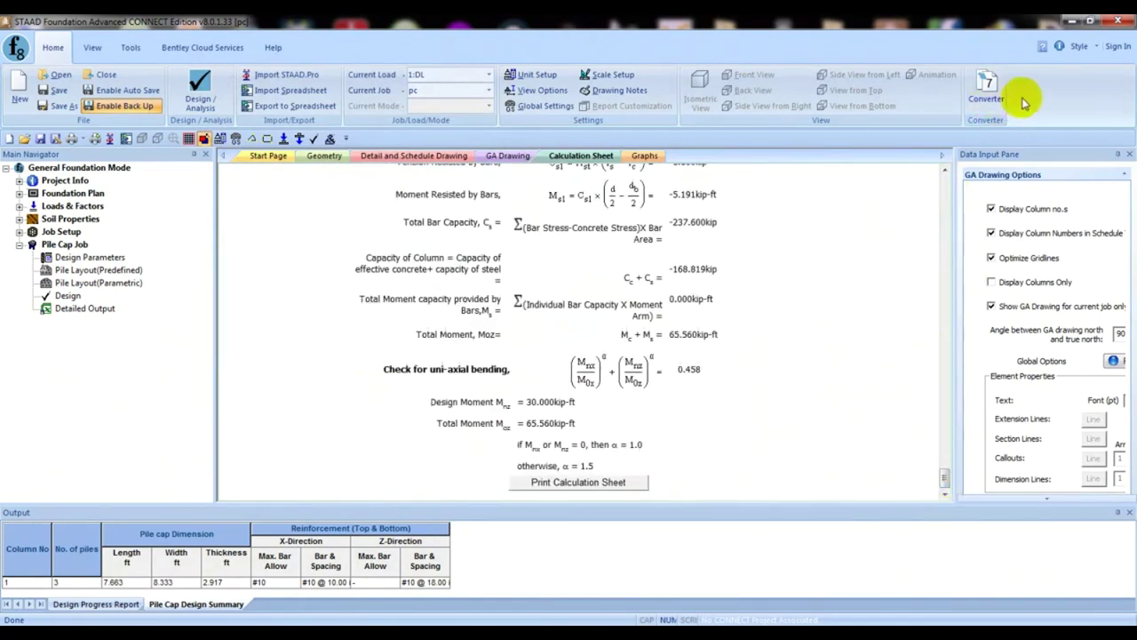